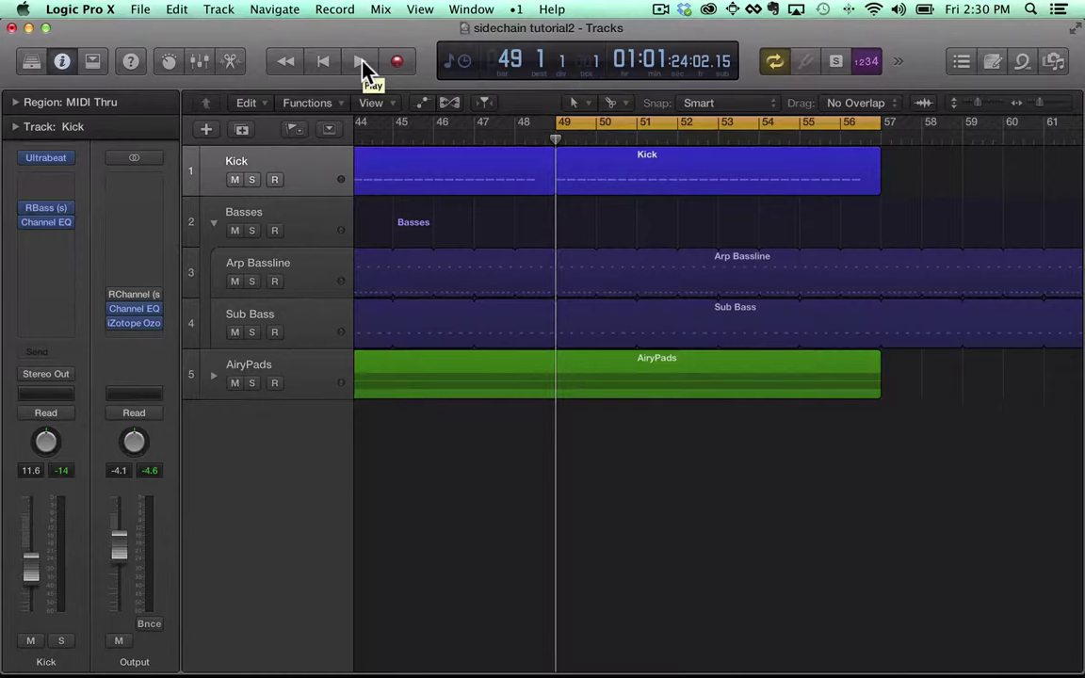
- Play the song from bar 49, then stop playback
left_click(363, 66)
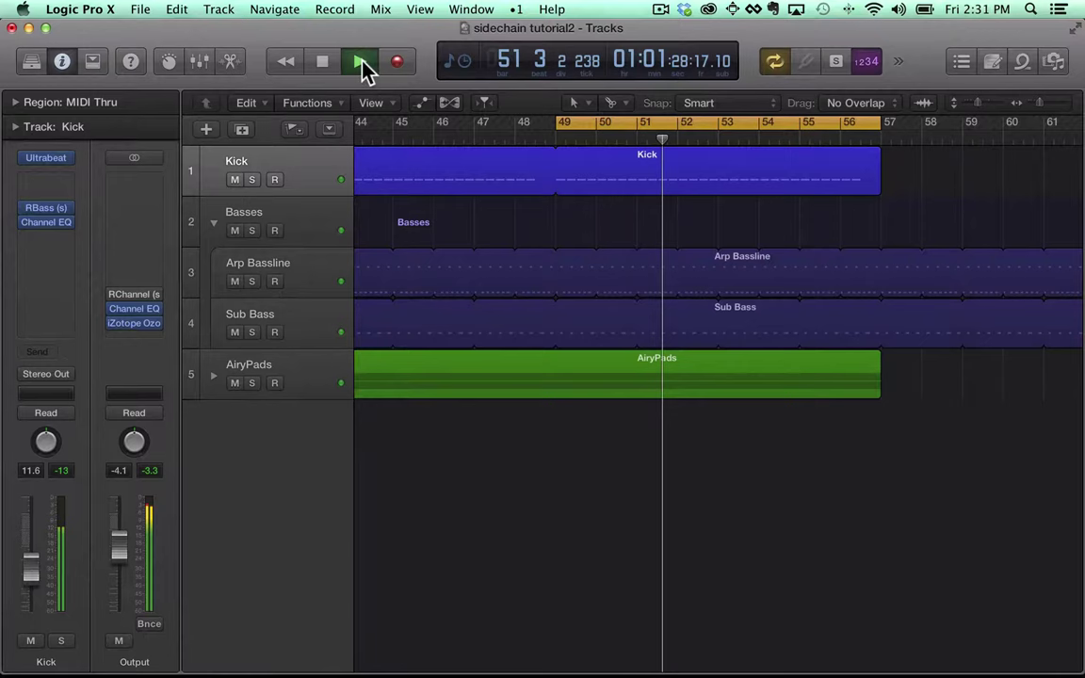
key("space")
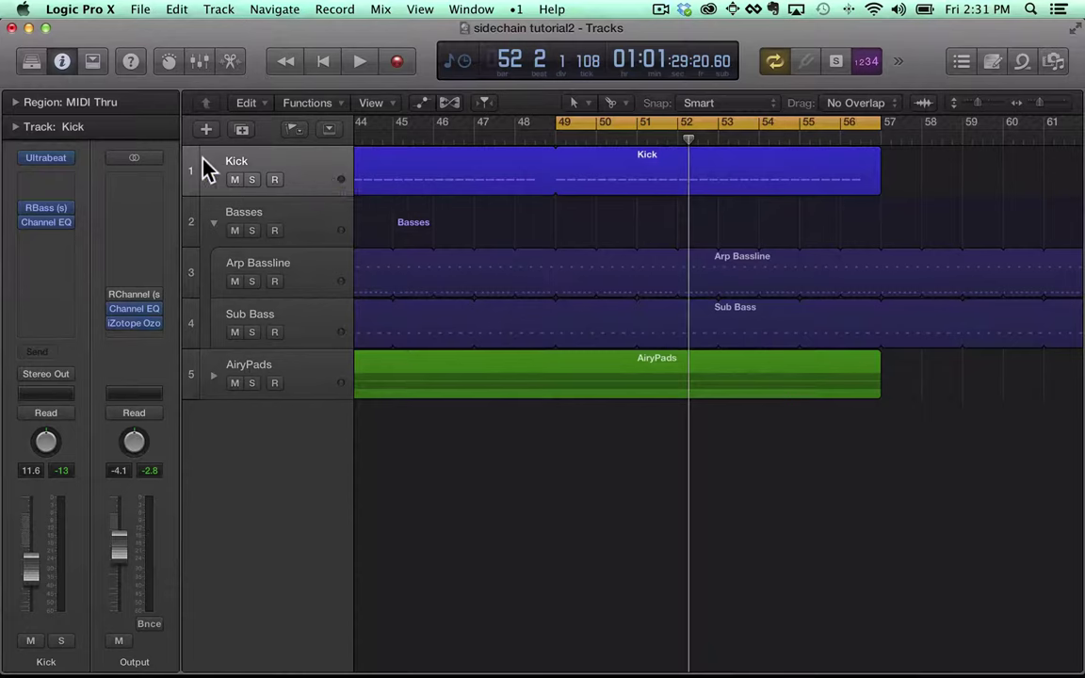
- Enable the analyzer in the Kick's Channel EQ and view its spectrum with Kick soloed
left_click(44, 223)
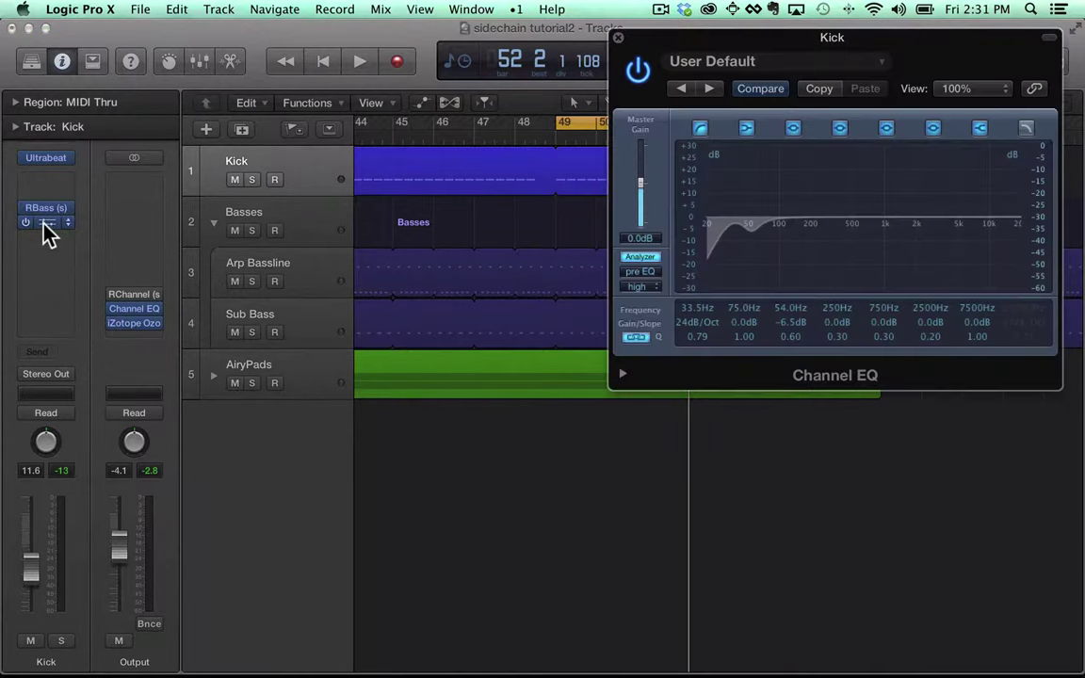
left_click(653, 258)
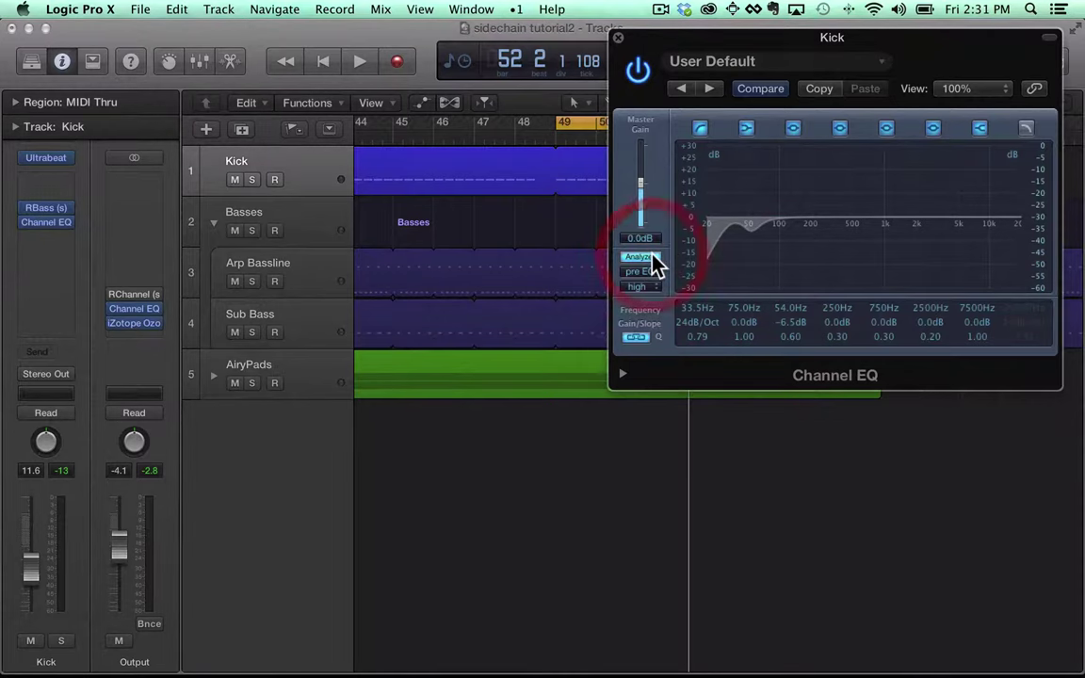
key("space")
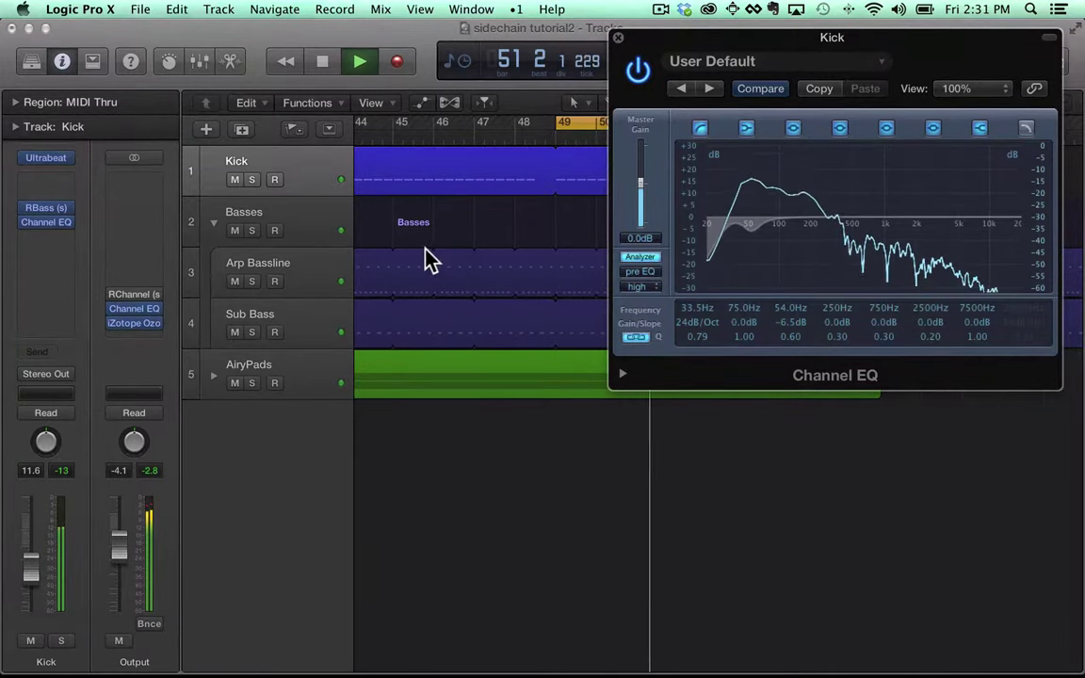
left_click(252, 178)
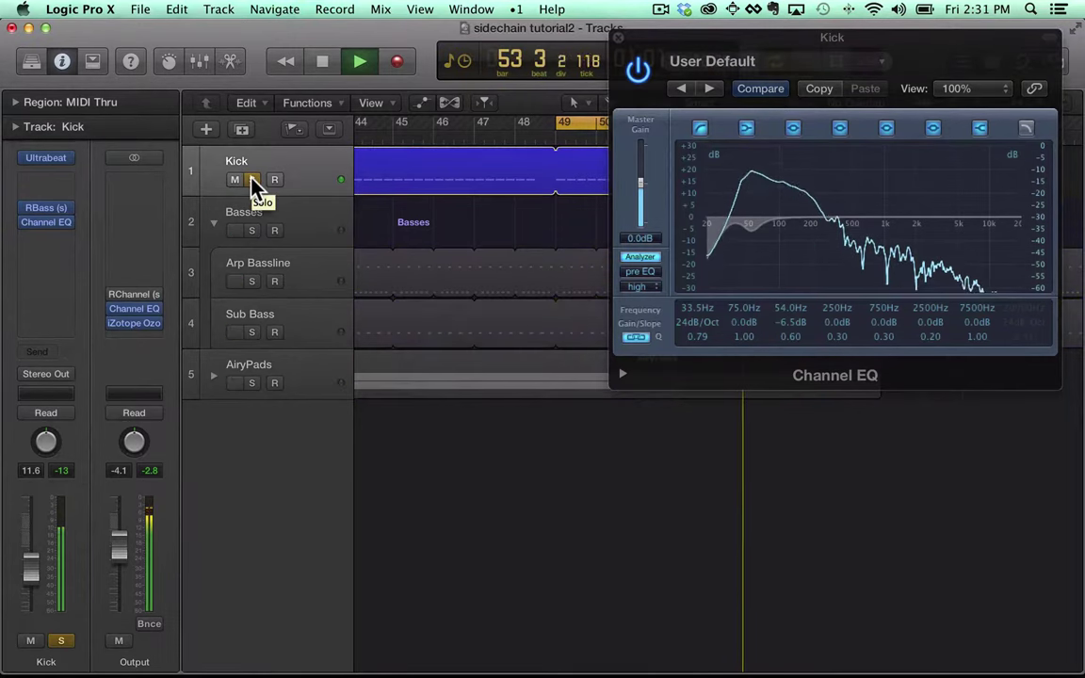
key("space")
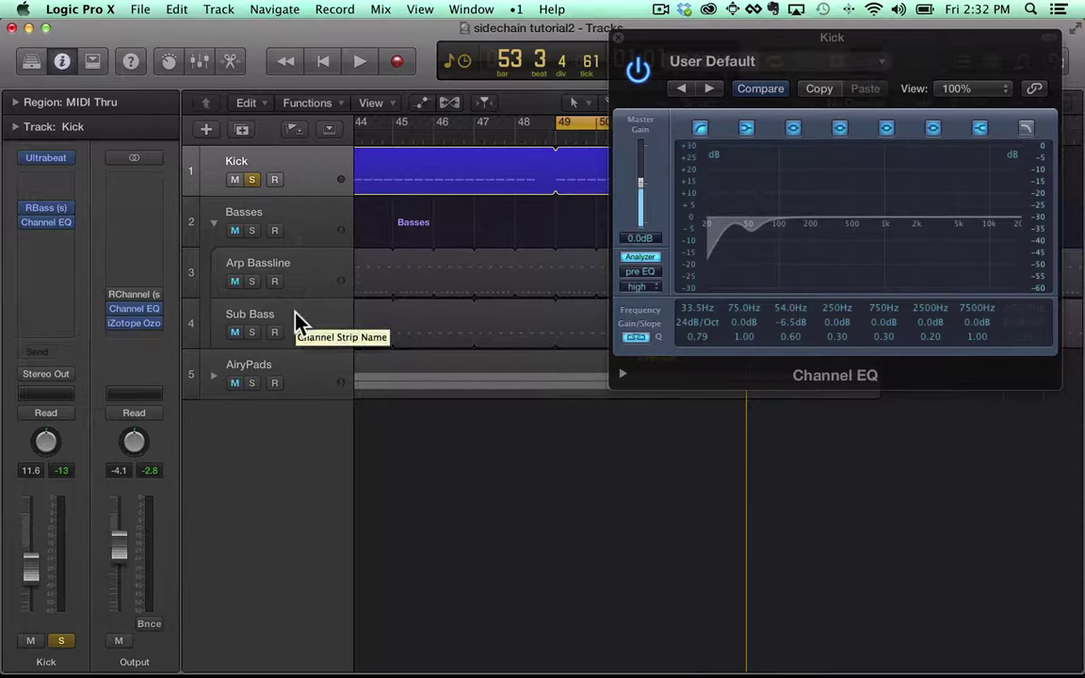
- Solo Sub Bass and Arp Bassline, unsolo Kick, and audition them
left_click(296, 320)
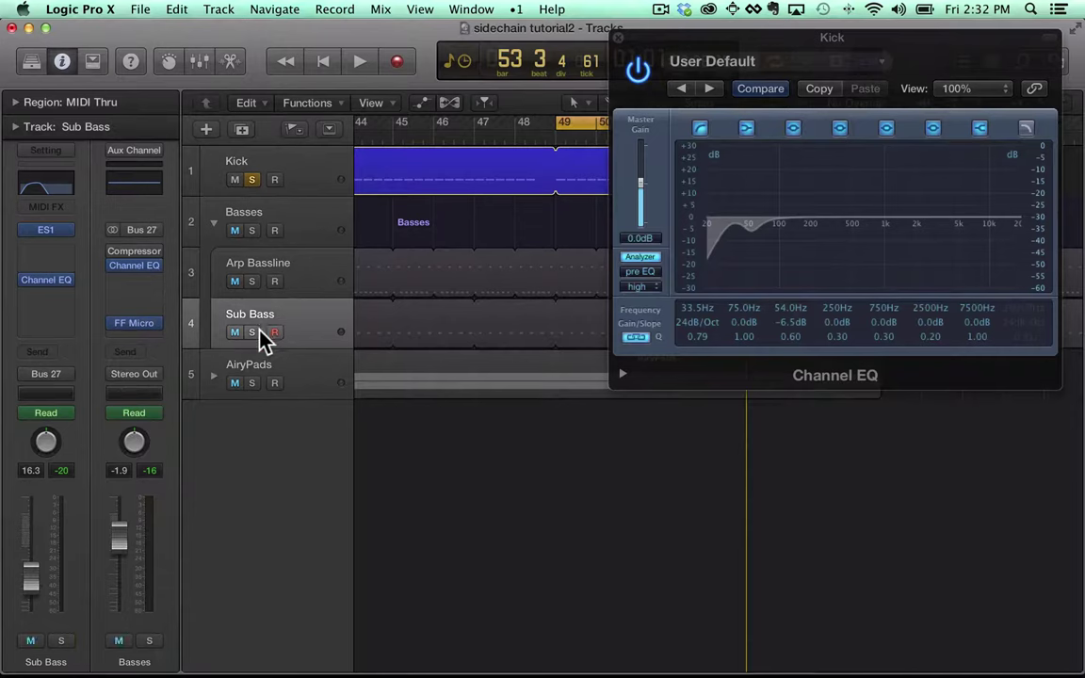
left_click(253, 332)
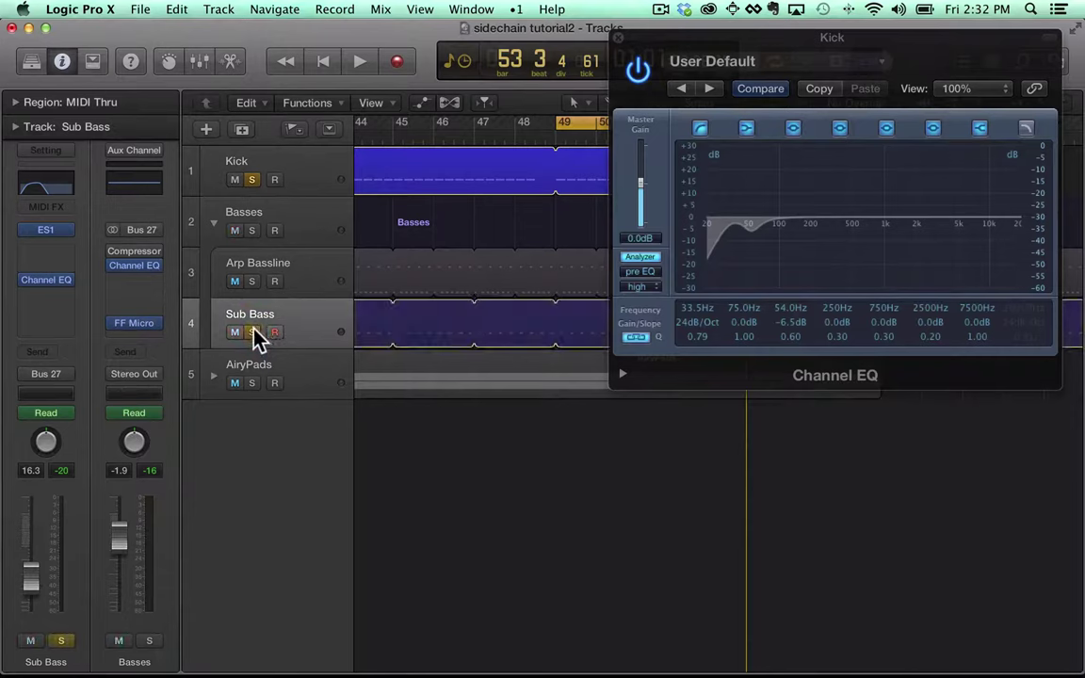
left_click(252, 179)
key("space")
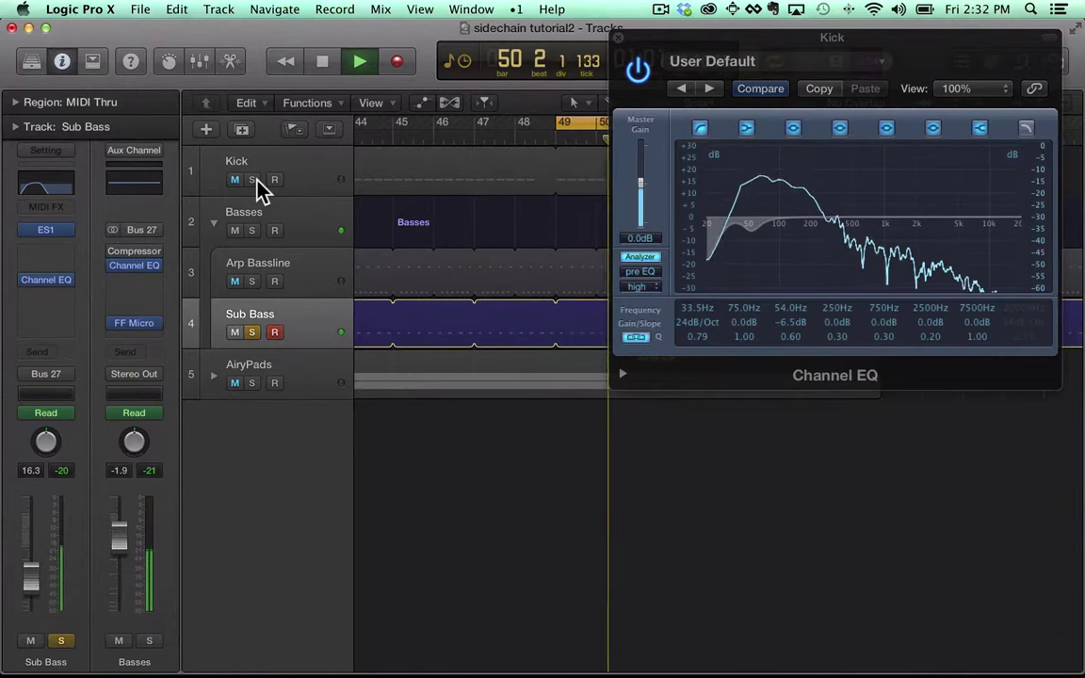
key("space")
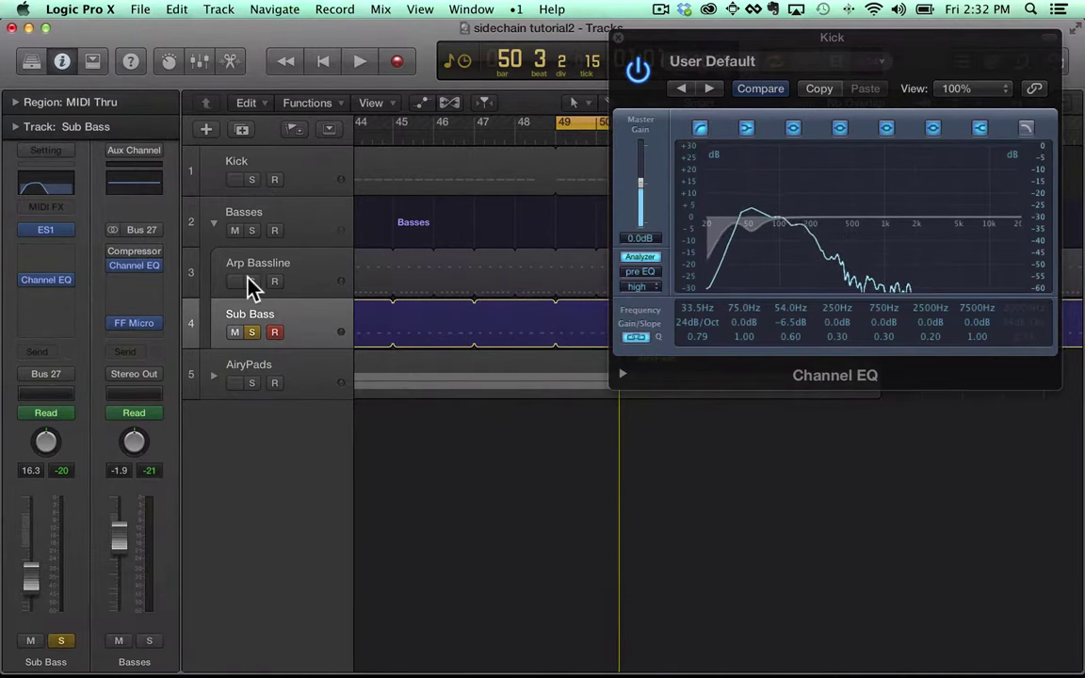
left_click(249, 280)
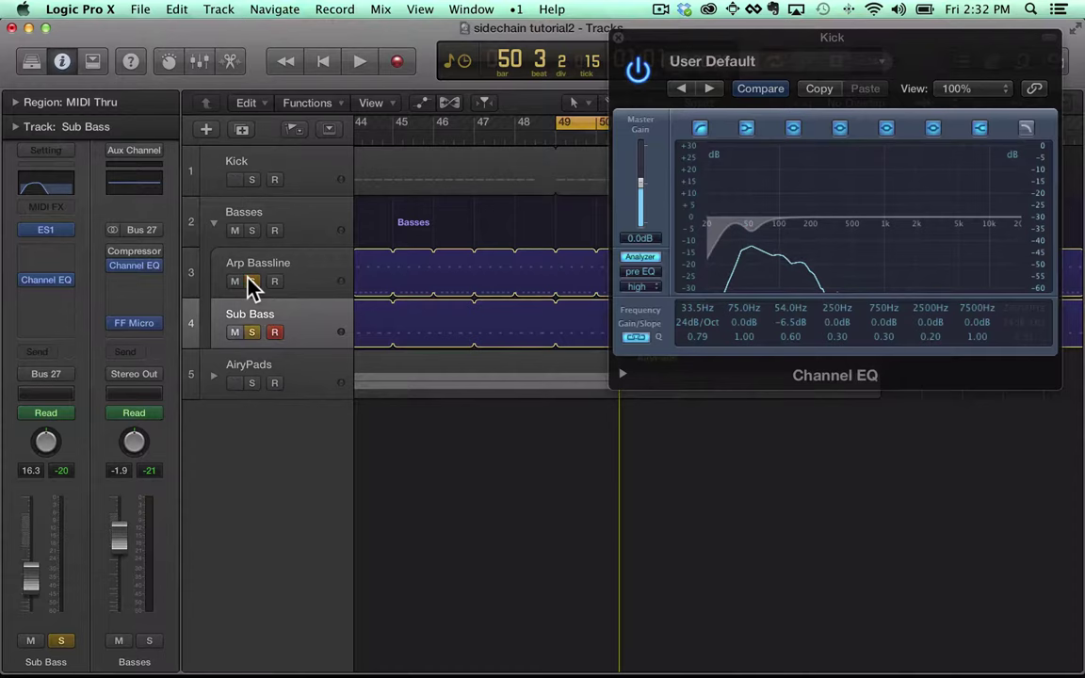
key("space")
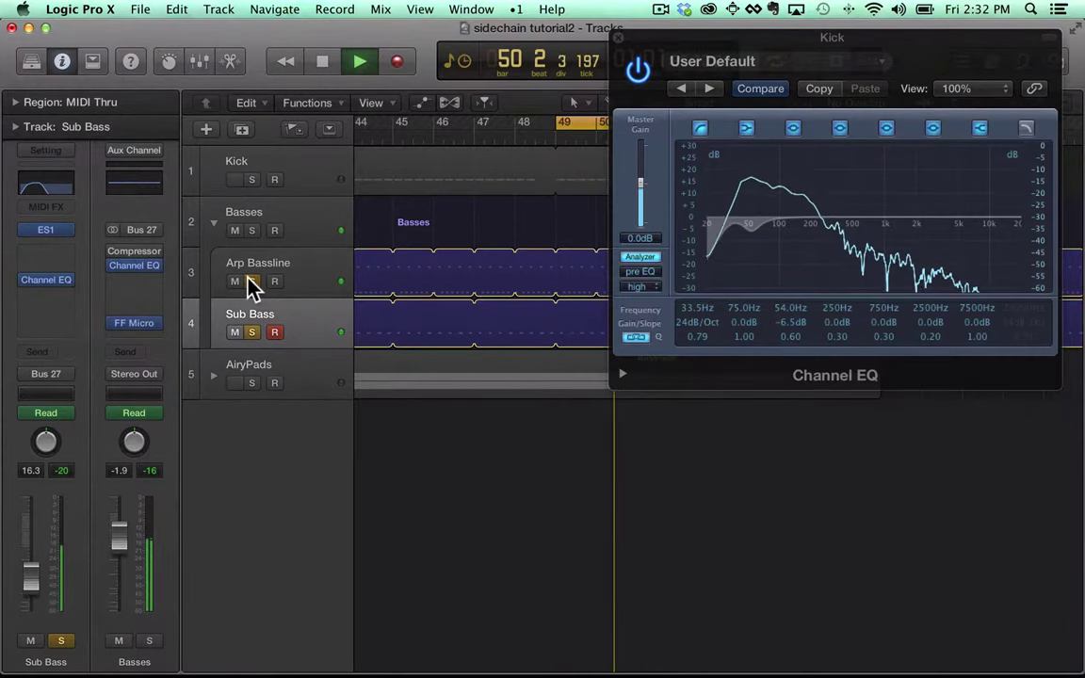
key("space")
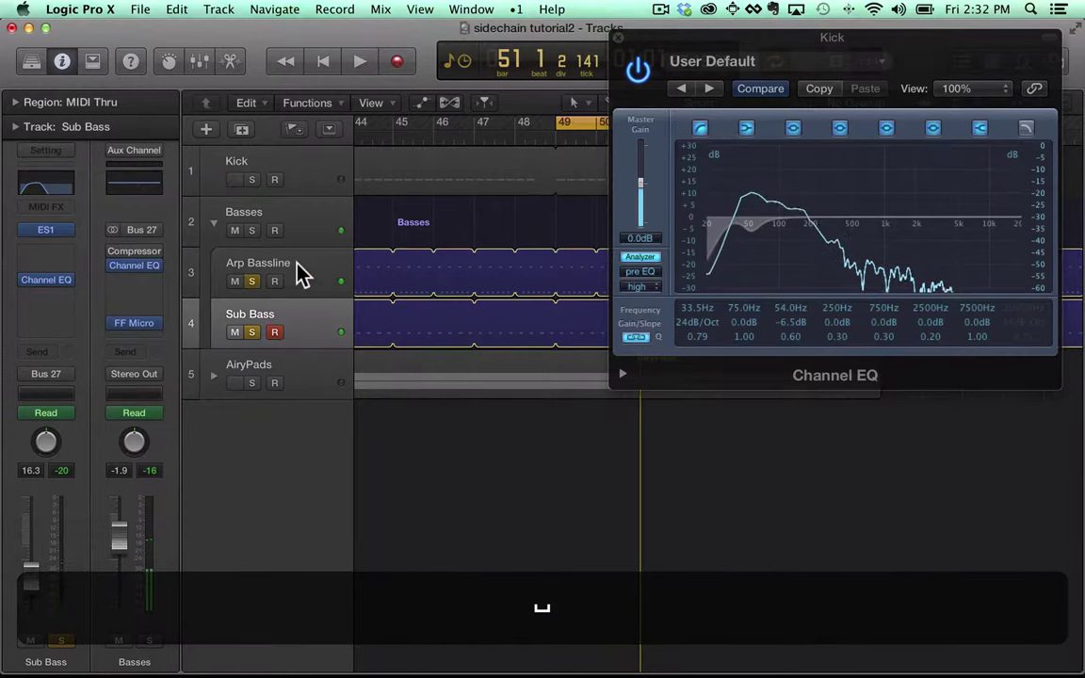
- Inspect the FF Timeless 2 effect on Arp Bassline, then select the Sub Bass track
left_click(297, 273)
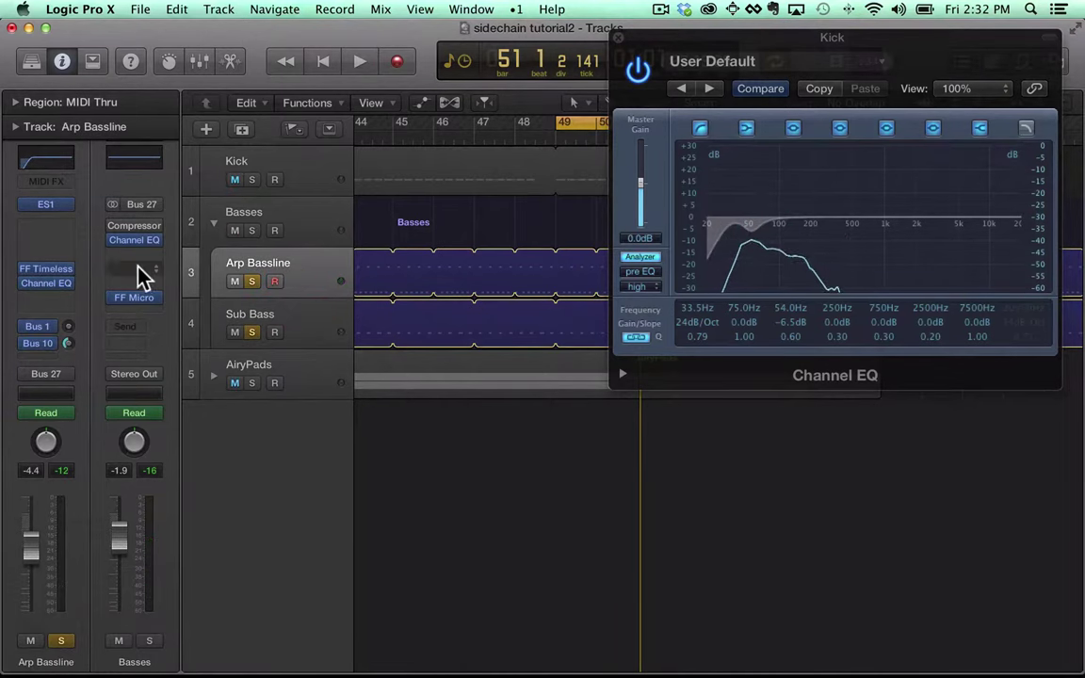
mouse_move(50, 270)
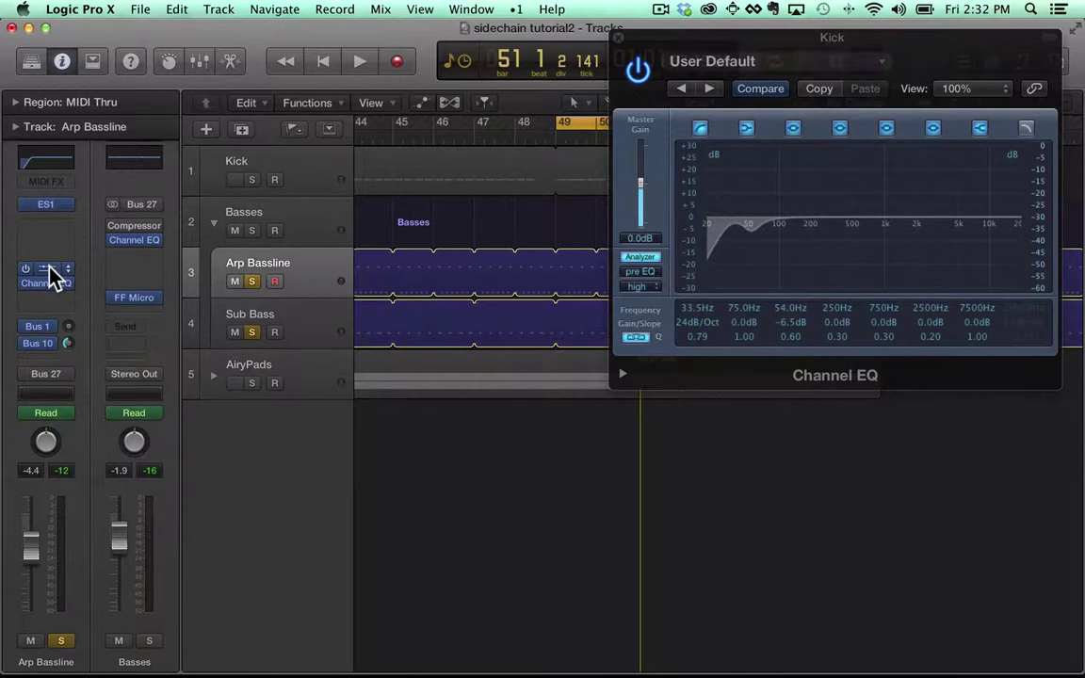
left_click(50, 271)
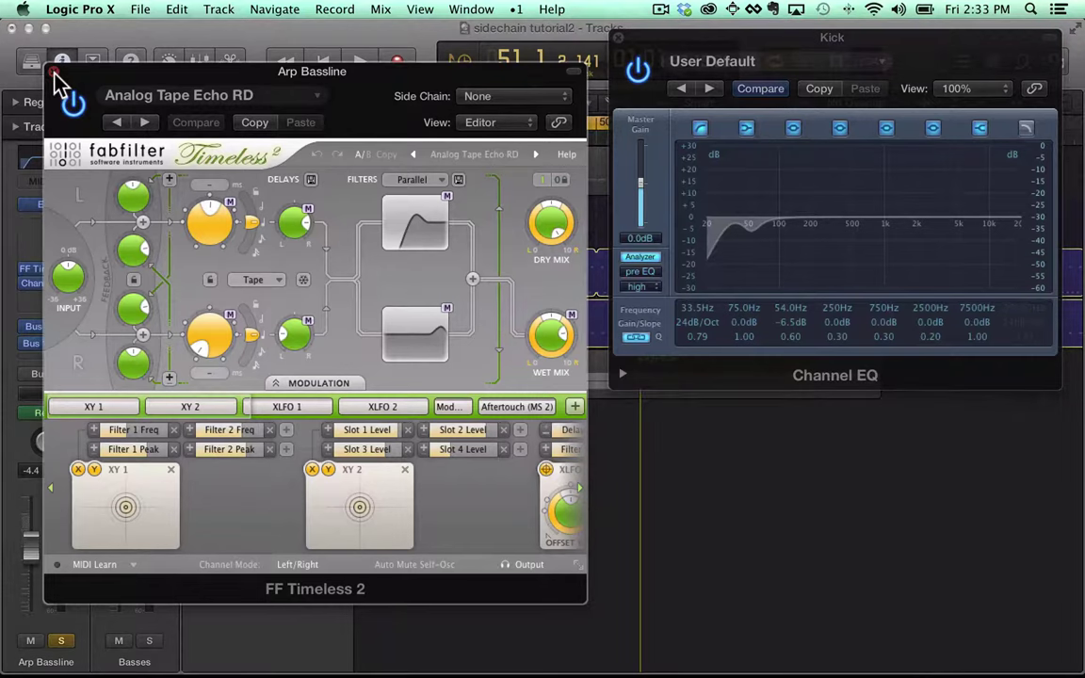
left_click(53, 71)
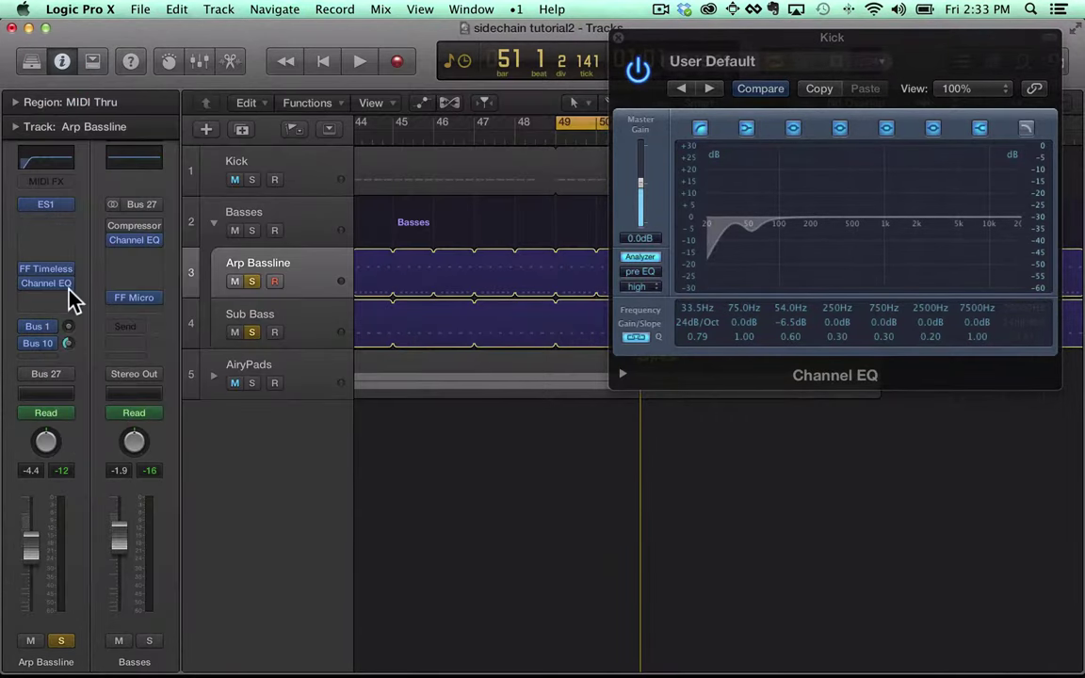
mouse_move(40, 350)
left_click(296, 312)
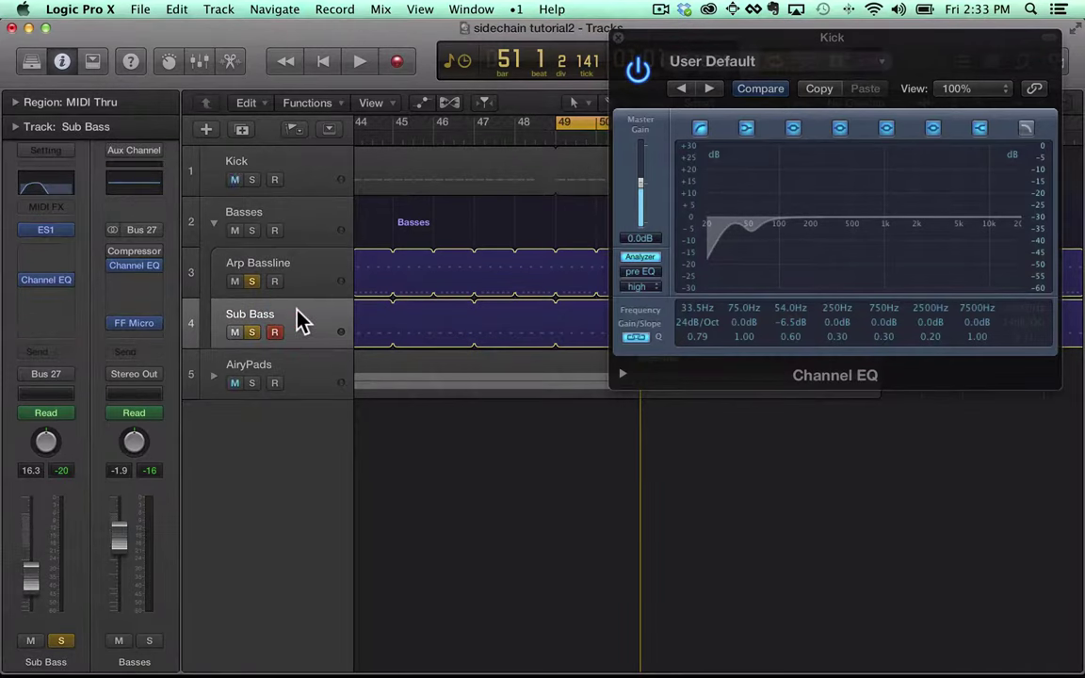
- Open Sub Bass's Channel EQ, swap Arp Bassline's solo for Kick, and compare spectrums during playback
left_click(46, 281)
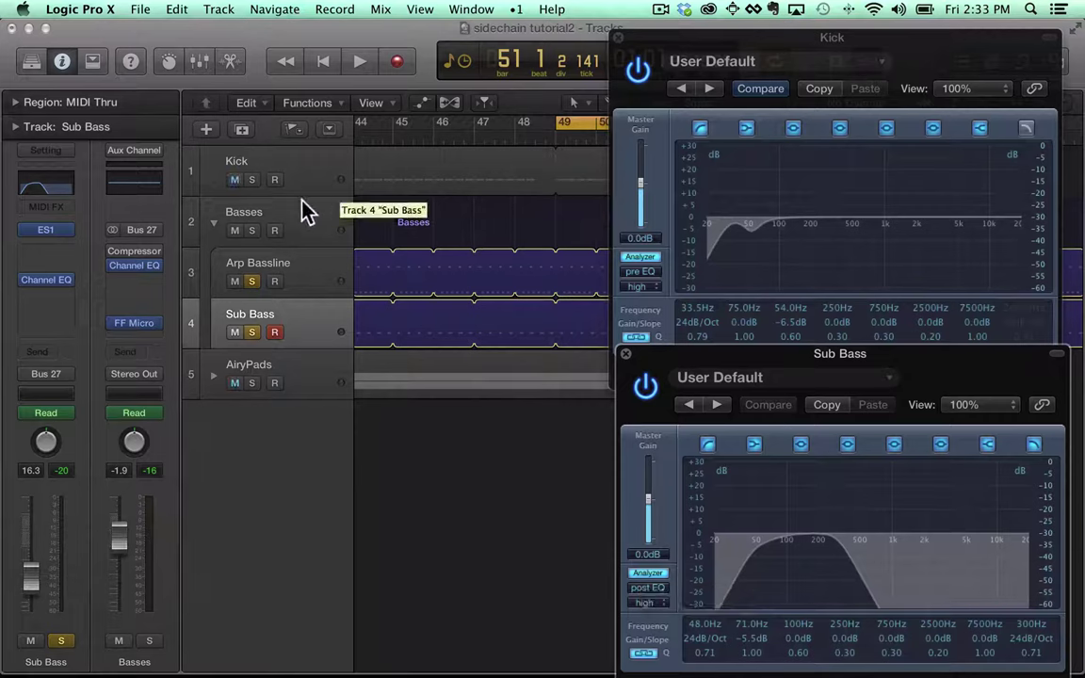
left_click(252, 279)
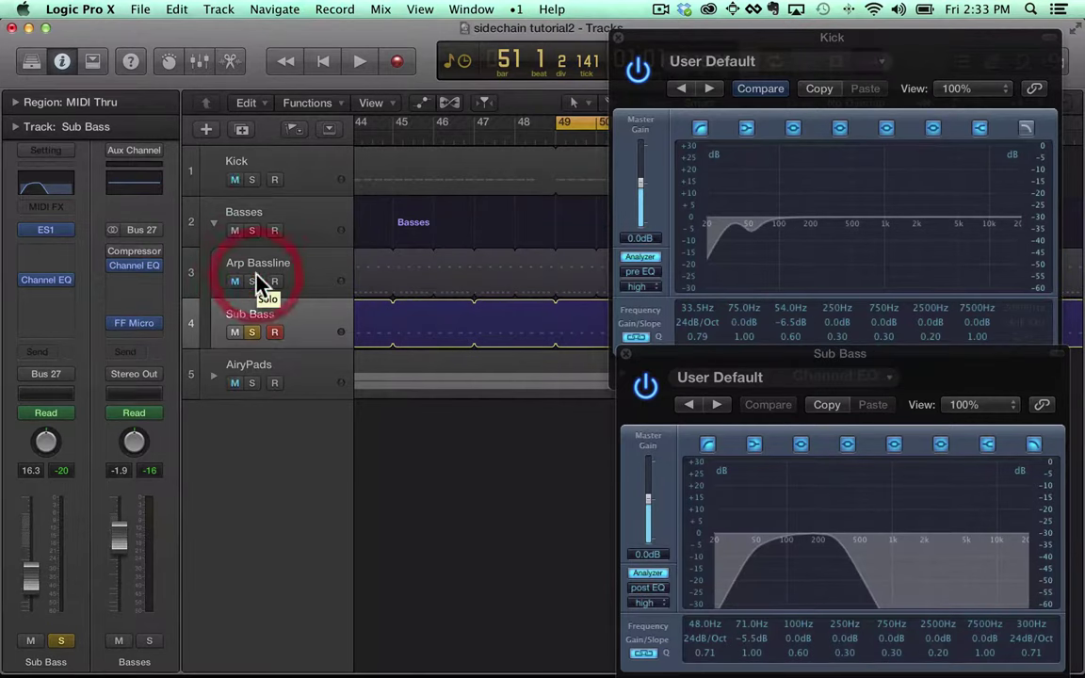
left_click(251, 180)
key("space")
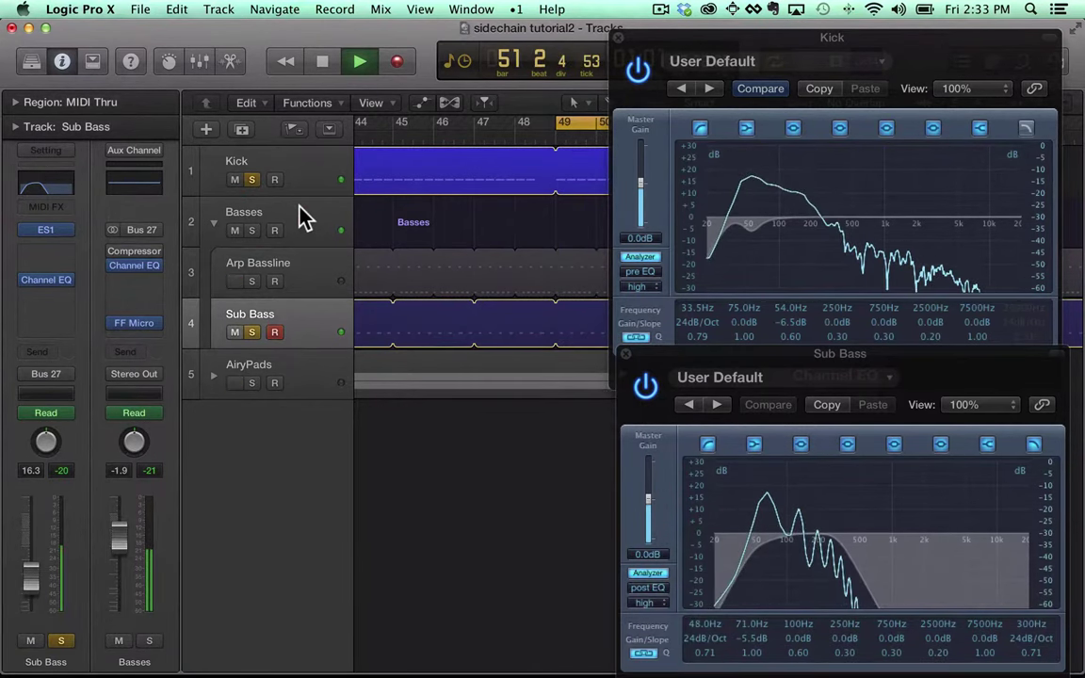
key("space")
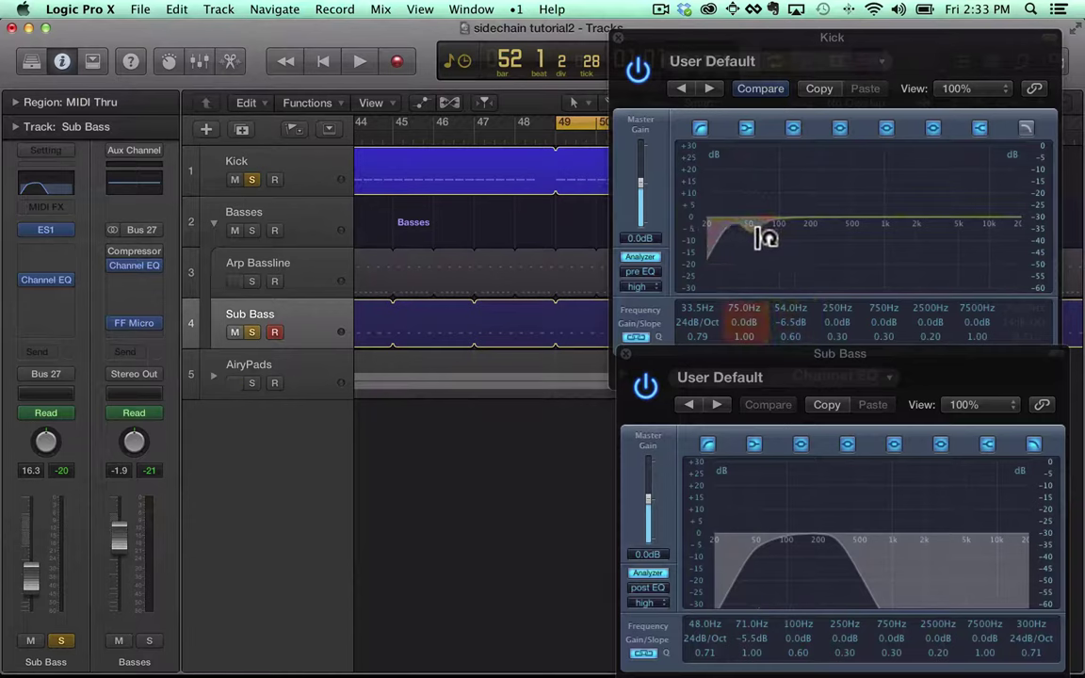
key("space")
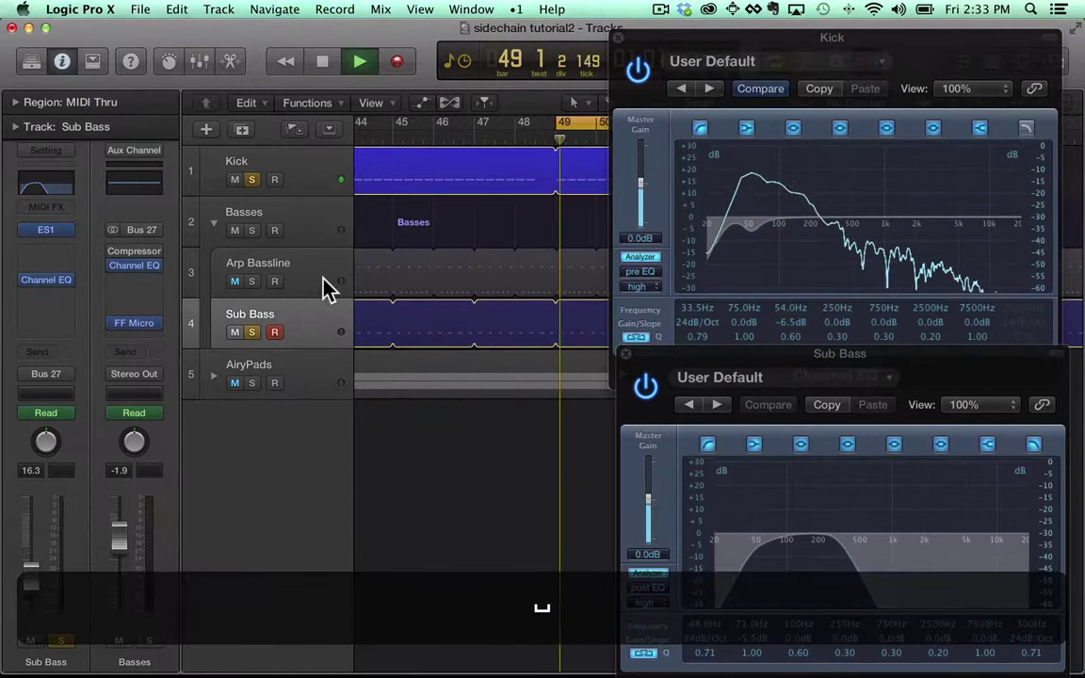
key("space")
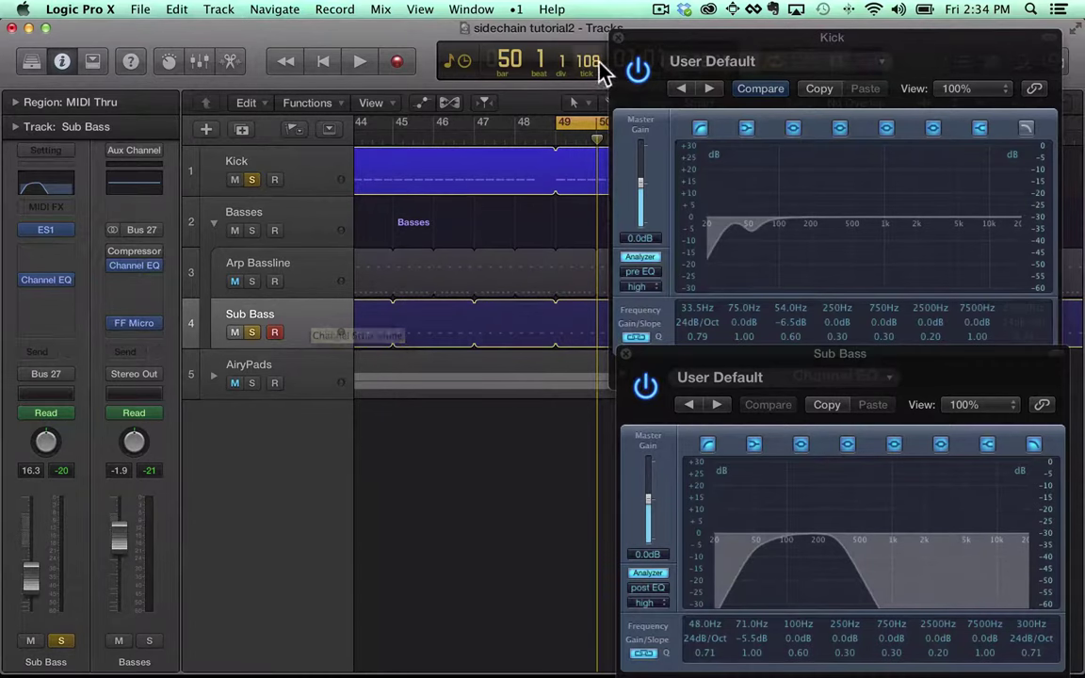
- Close both EQ windows and send the Kick to Bus 3 with a raised send level
left_click(617, 42)
left_click(617, 42)
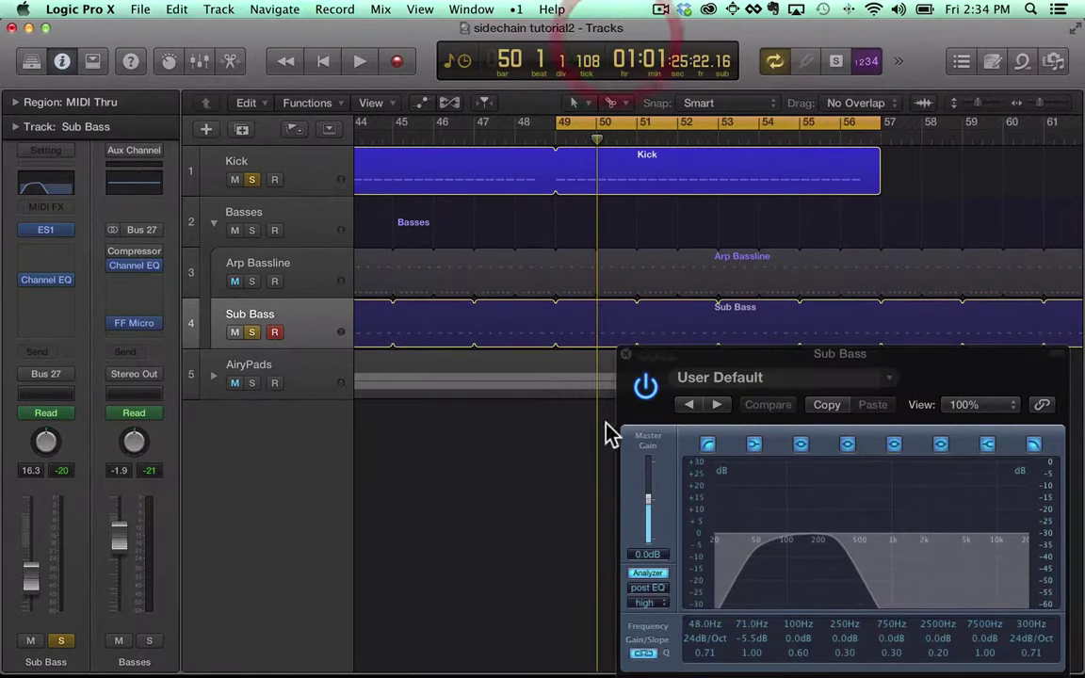
left_click(626, 354)
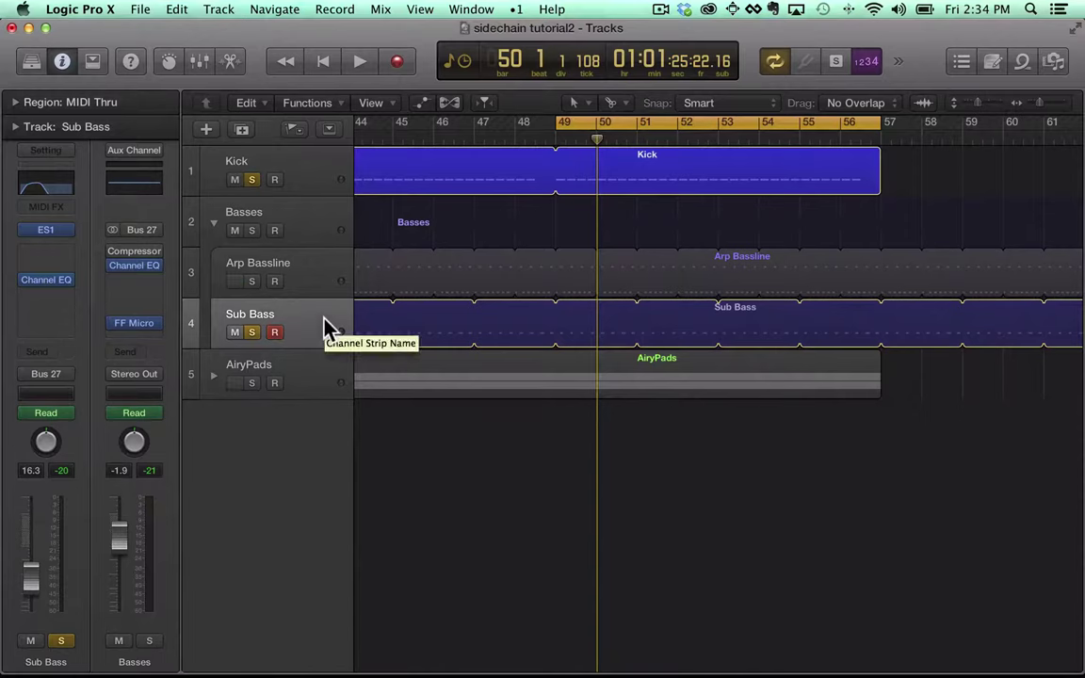
left_click(315, 169)
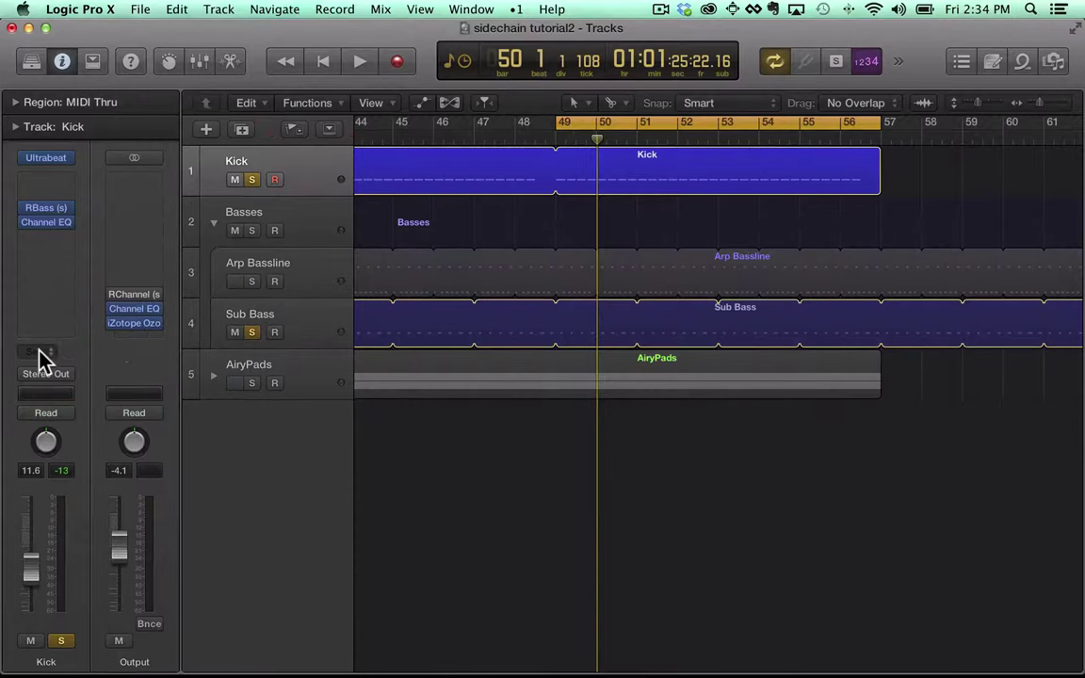
left_click(38, 353)
mouse_move(68, 439)
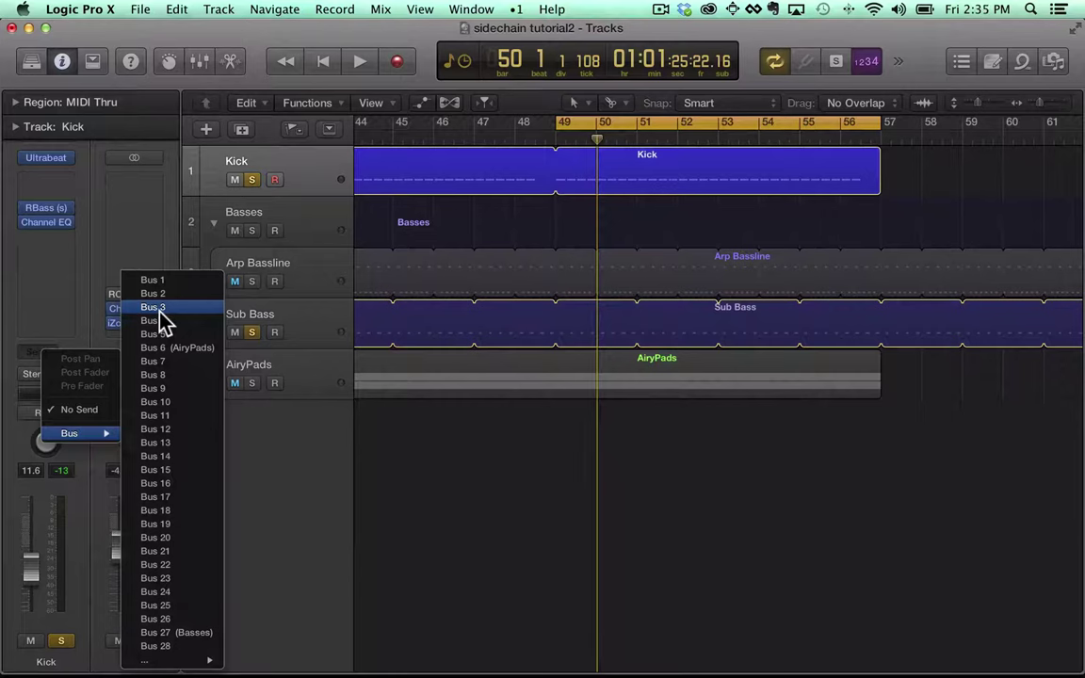
left_click(160, 313)
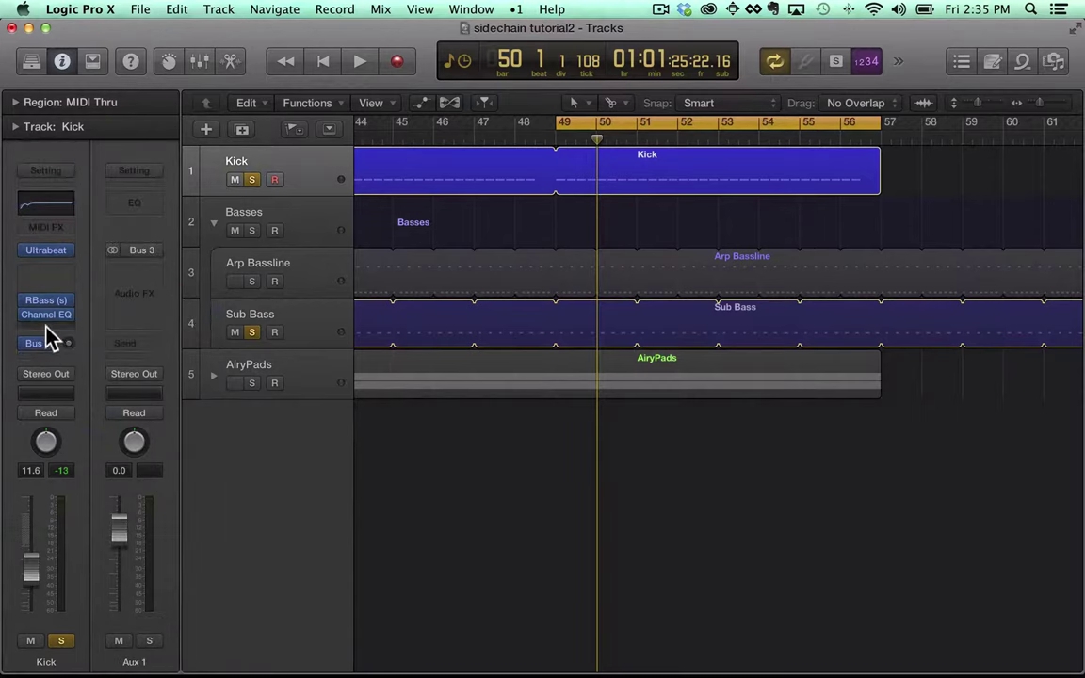
left_click_drag(68, 345, 97, 121)
- Set the Aux 1 return to No Output, unsolo Sub Bass, and play
left_click(120, 379)
left_click(139, 402)
left_click(235, 334)
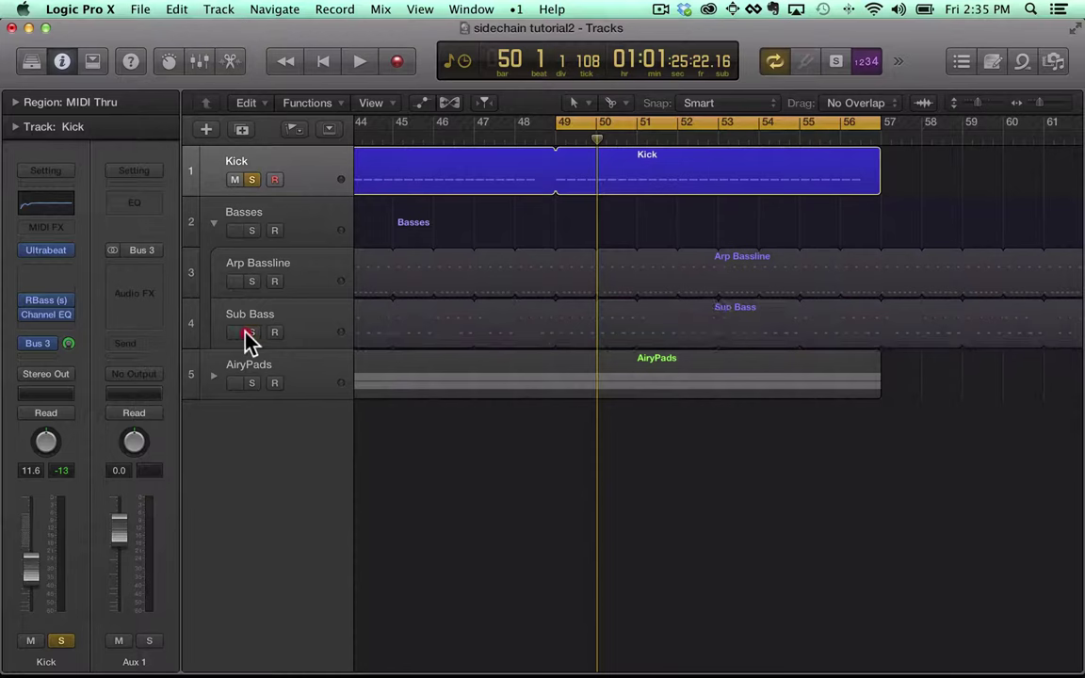
key("space")
key("space")
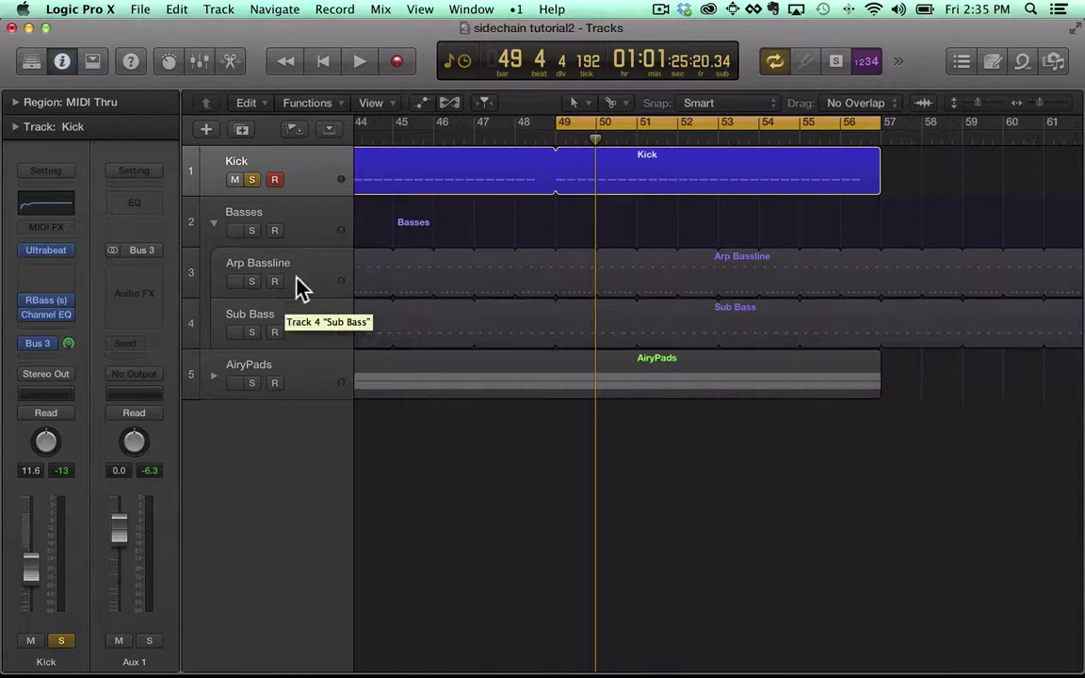
- Insert a Compressor on the Basses track, solo Basses, and audition it
left_click(264, 215)
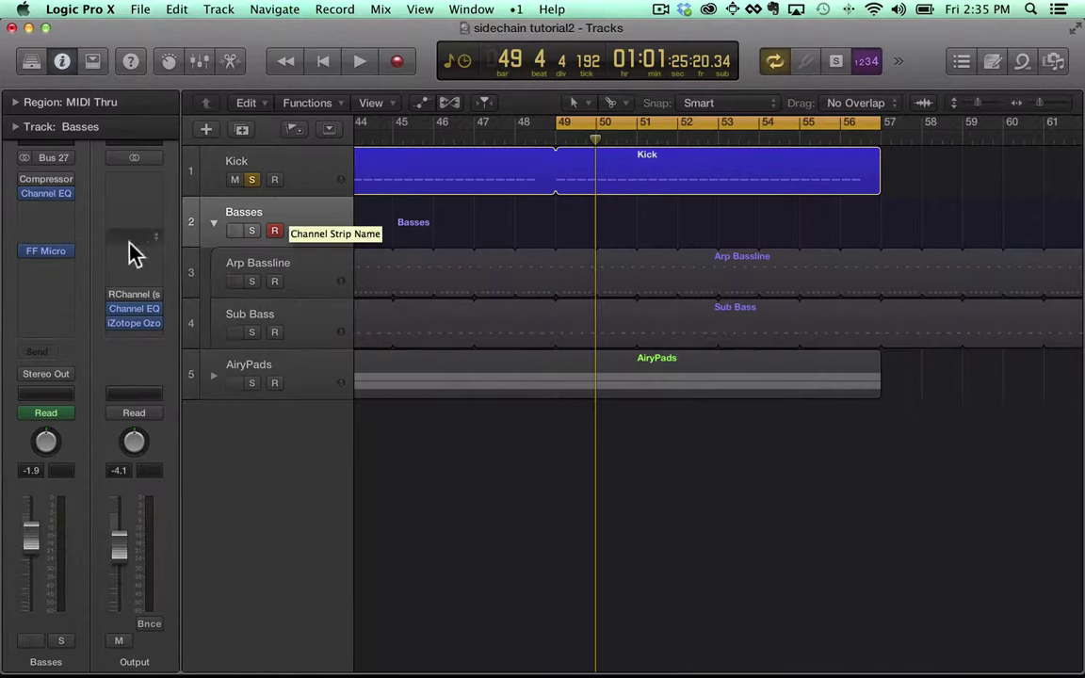
left_click(43, 282)
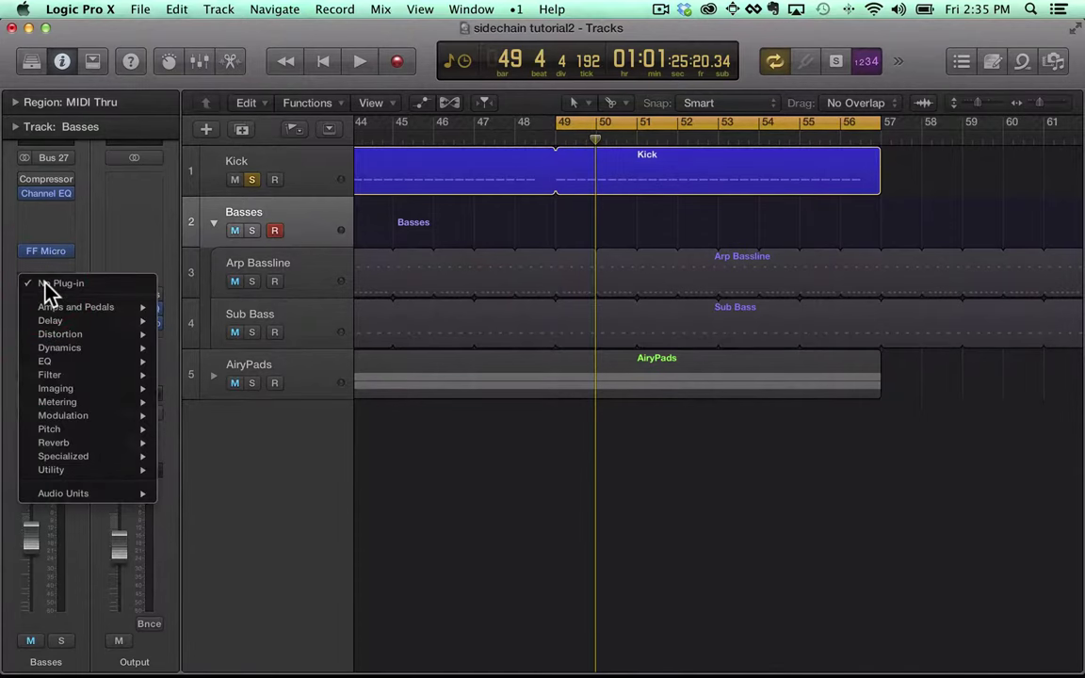
mouse_move(56, 345)
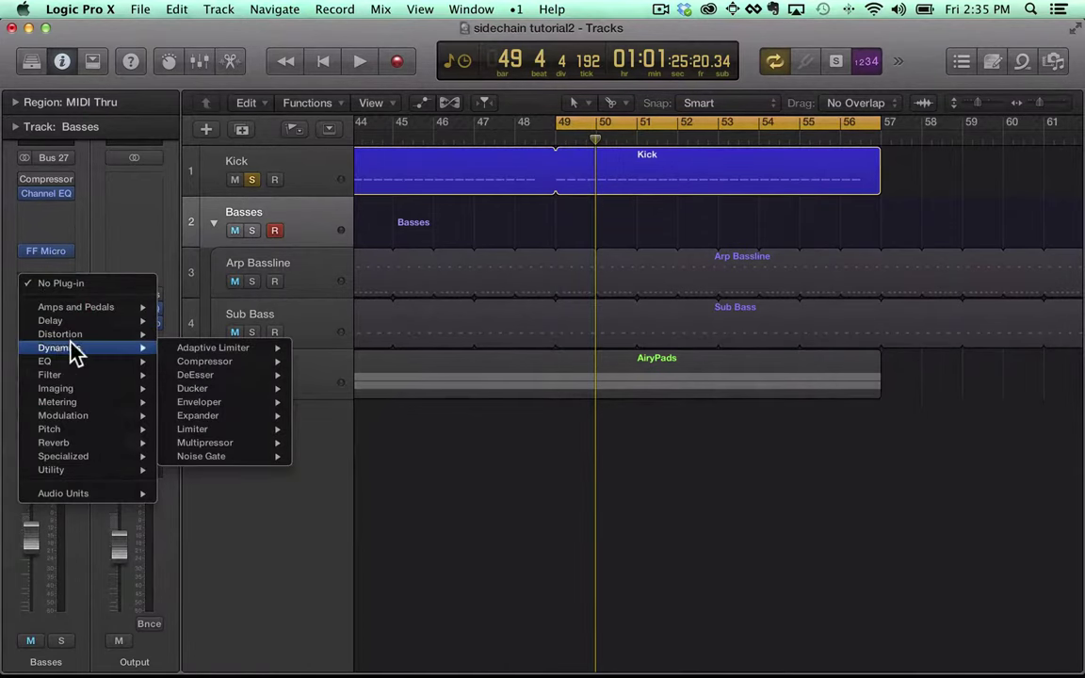
left_click(202, 360)
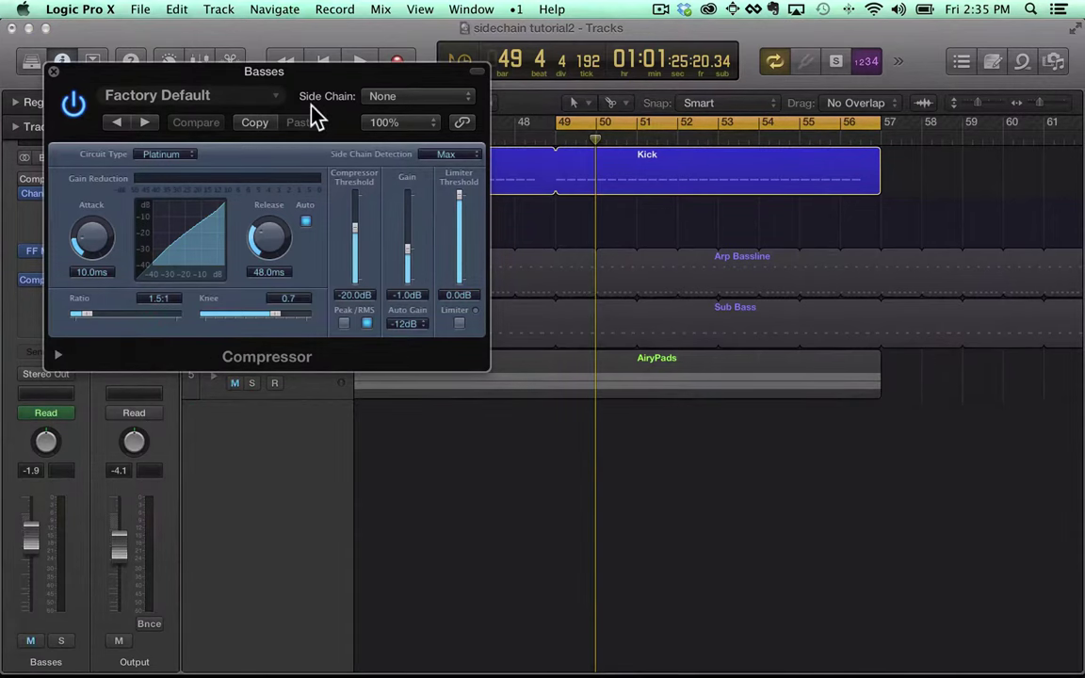
left_click_drag(310, 91, 718, 142)
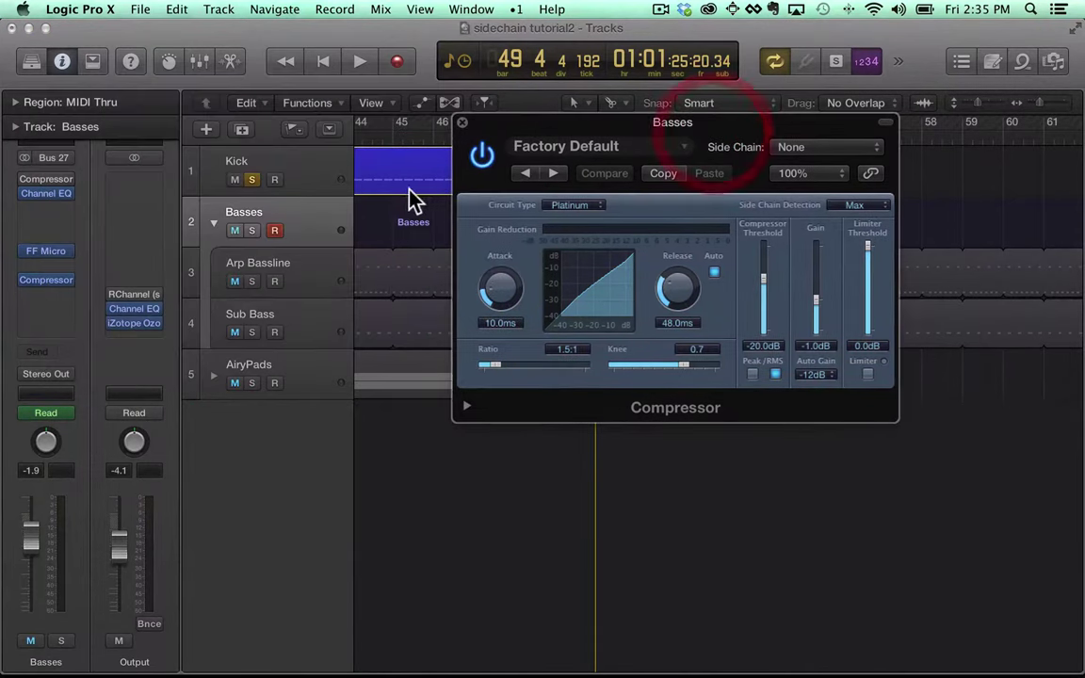
left_click(251, 230)
key("space")
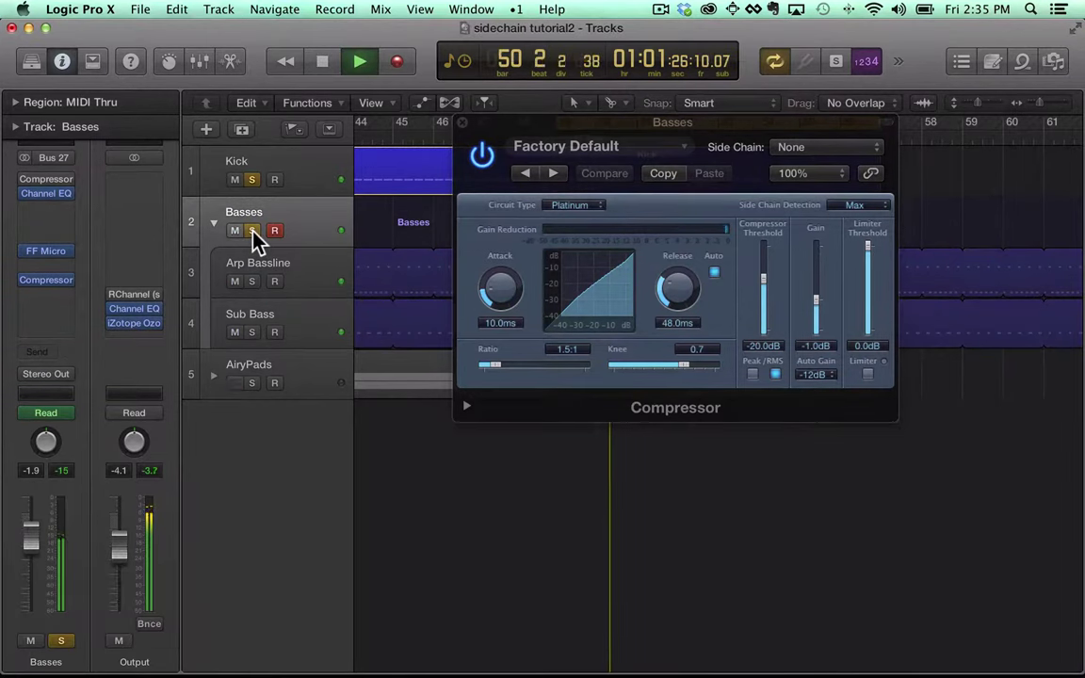
key("space")
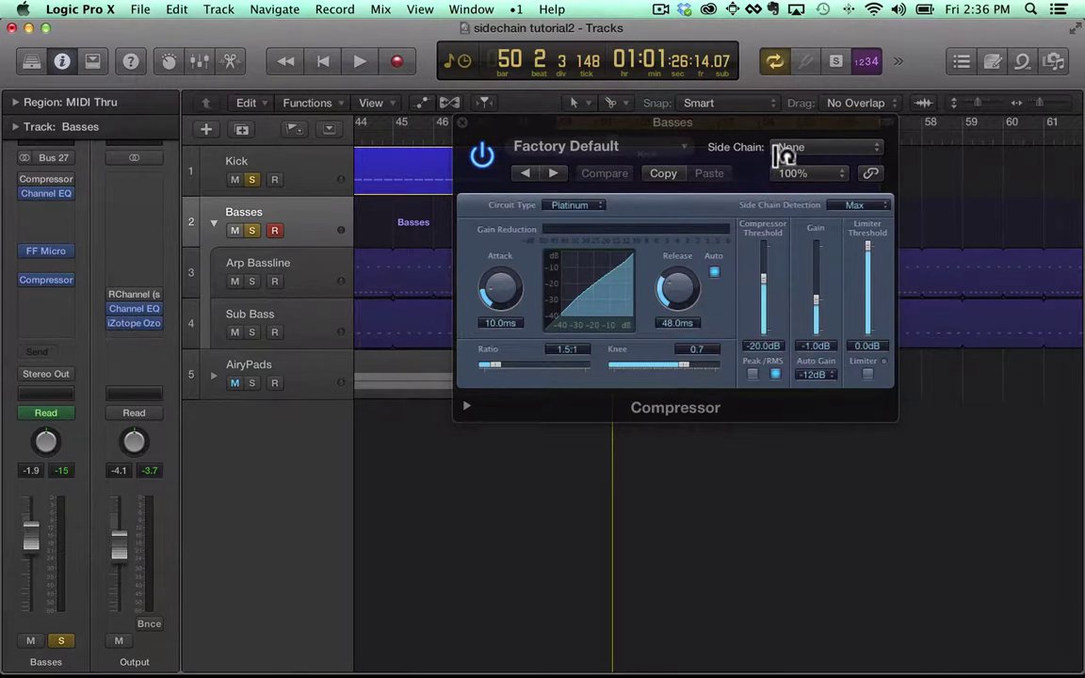
- Set the compressor's side chain to Bus 3 and listen to the ducking
left_click(784, 155)
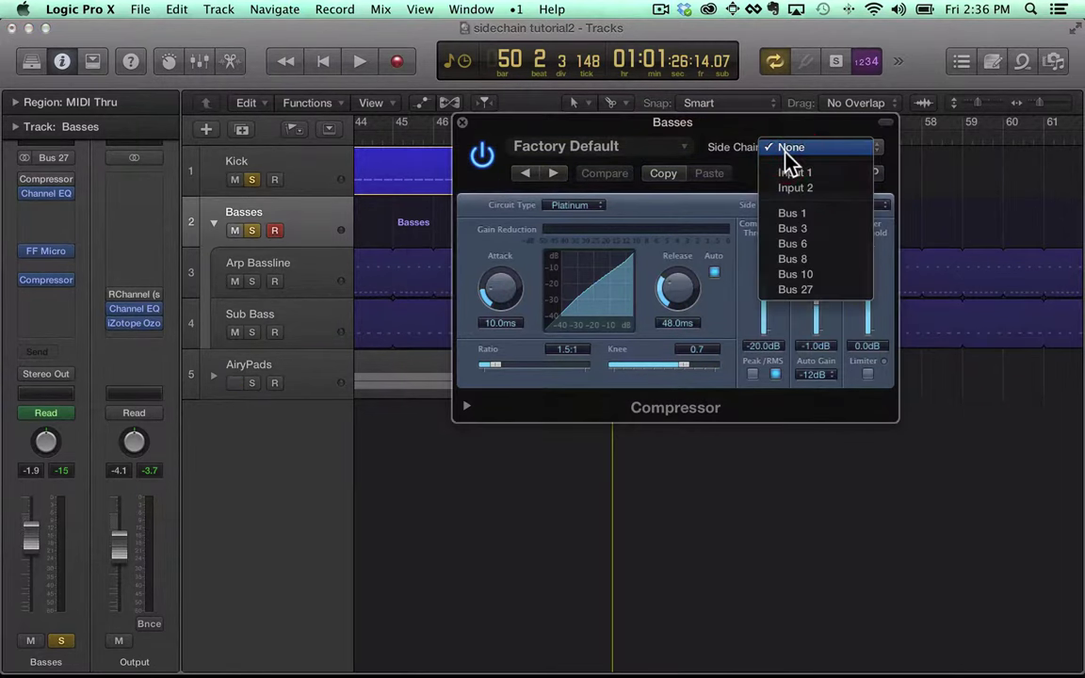
left_click(808, 229)
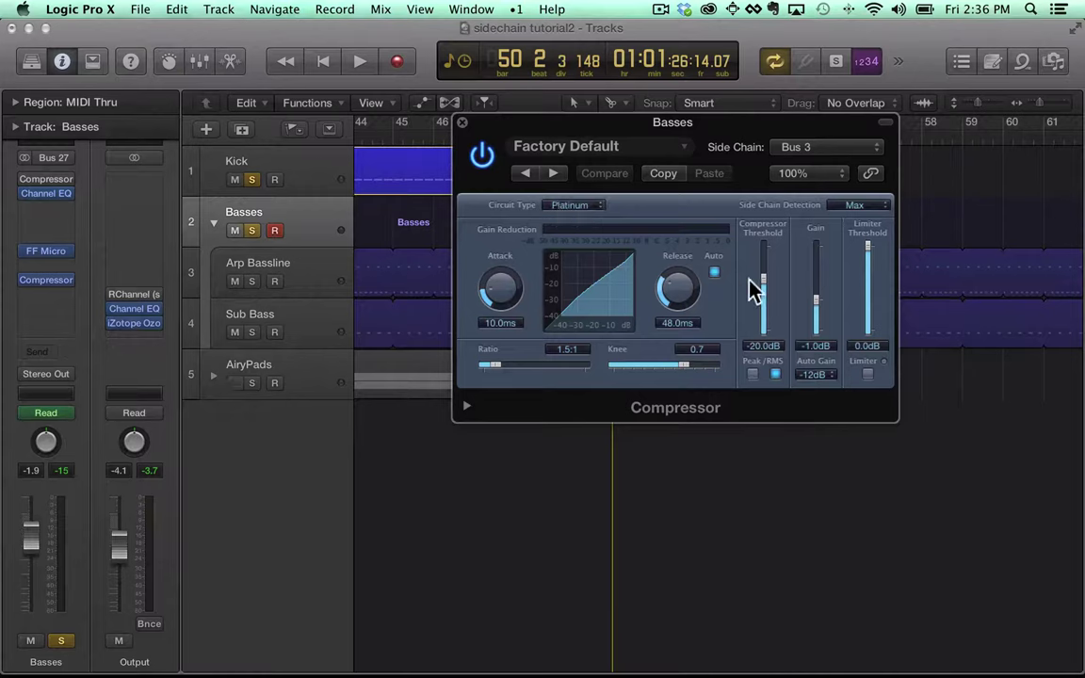
key("space")
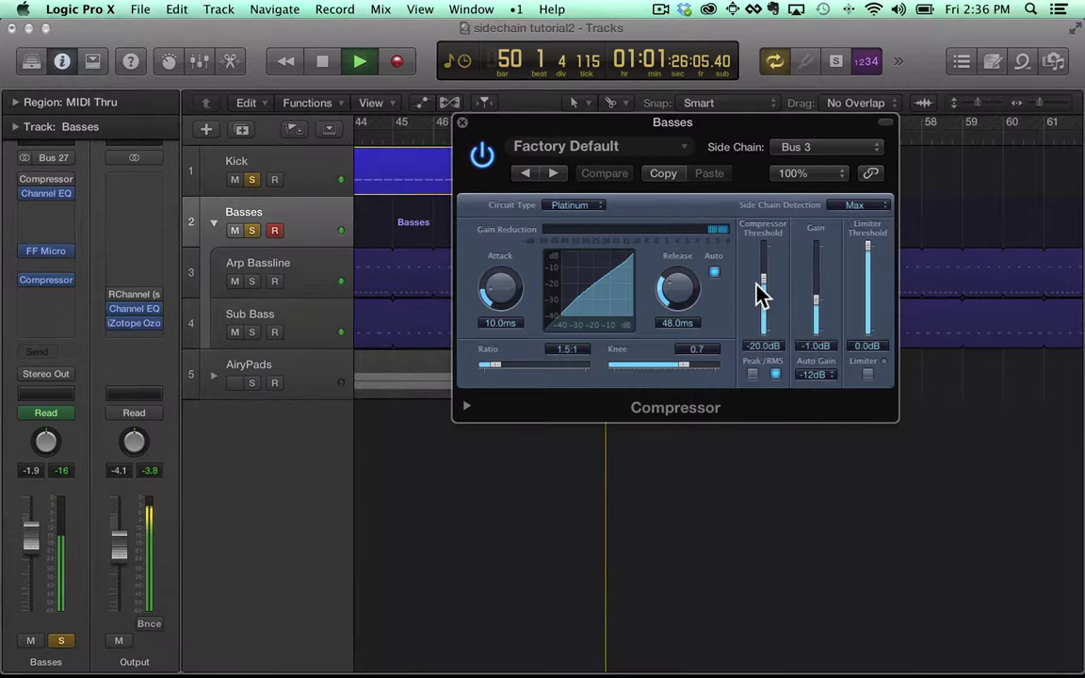
key("space")
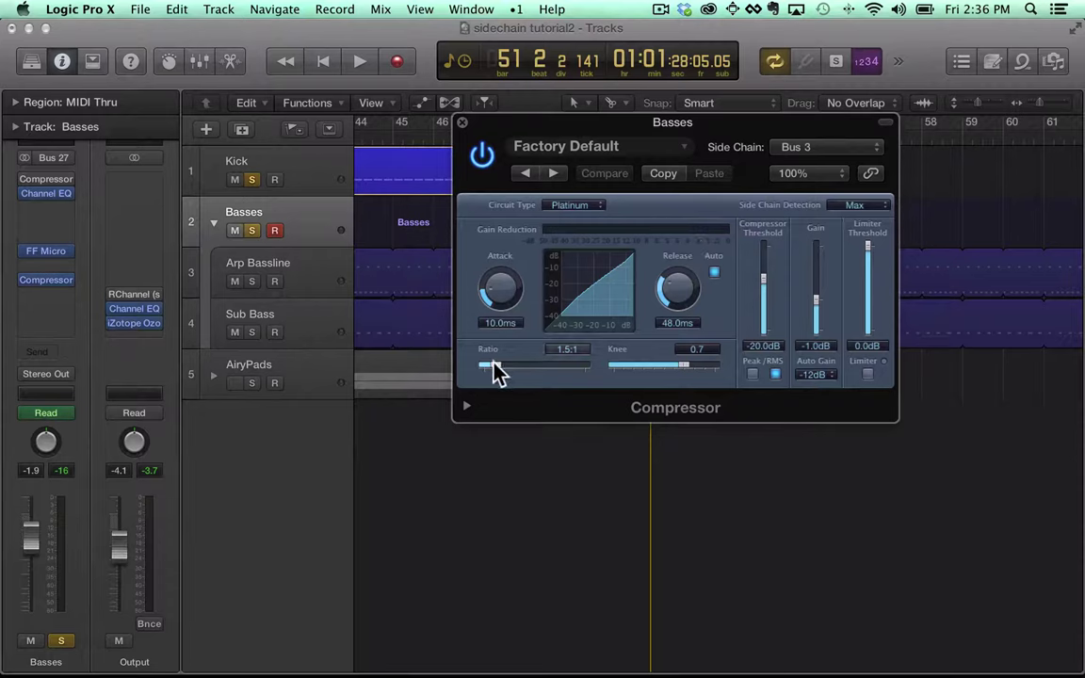
- Set the Basses compressor to 25.0:1 ratio, 5.0 ms release and −28.0 dB threshold while previewing
left_click_drag(495, 362, 544, 365)
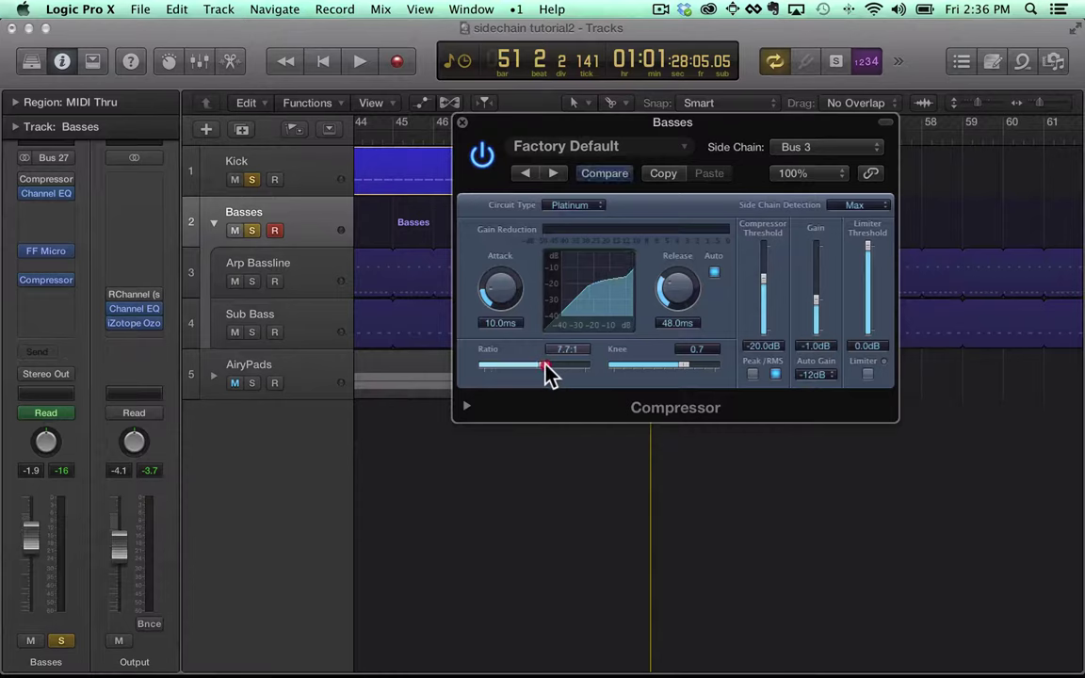
left_click_drag(675, 290, 687, 335)
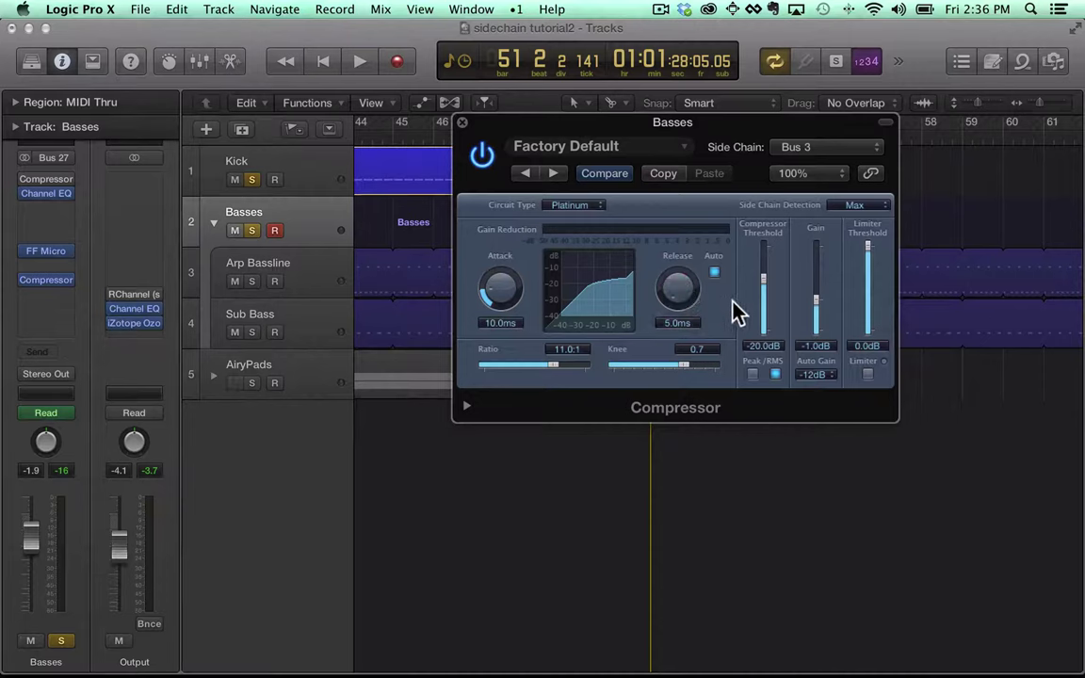
left_click_drag(761, 292, 763, 295)
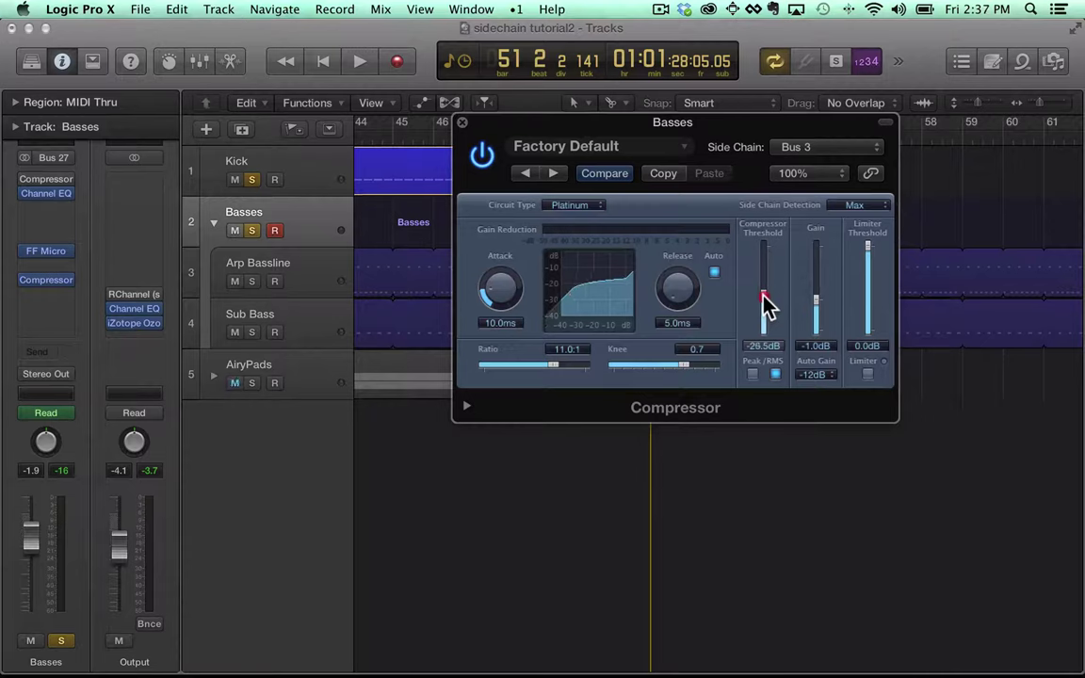
scroll(765, 303, "down", 3)
left_click(765, 304)
key("space")
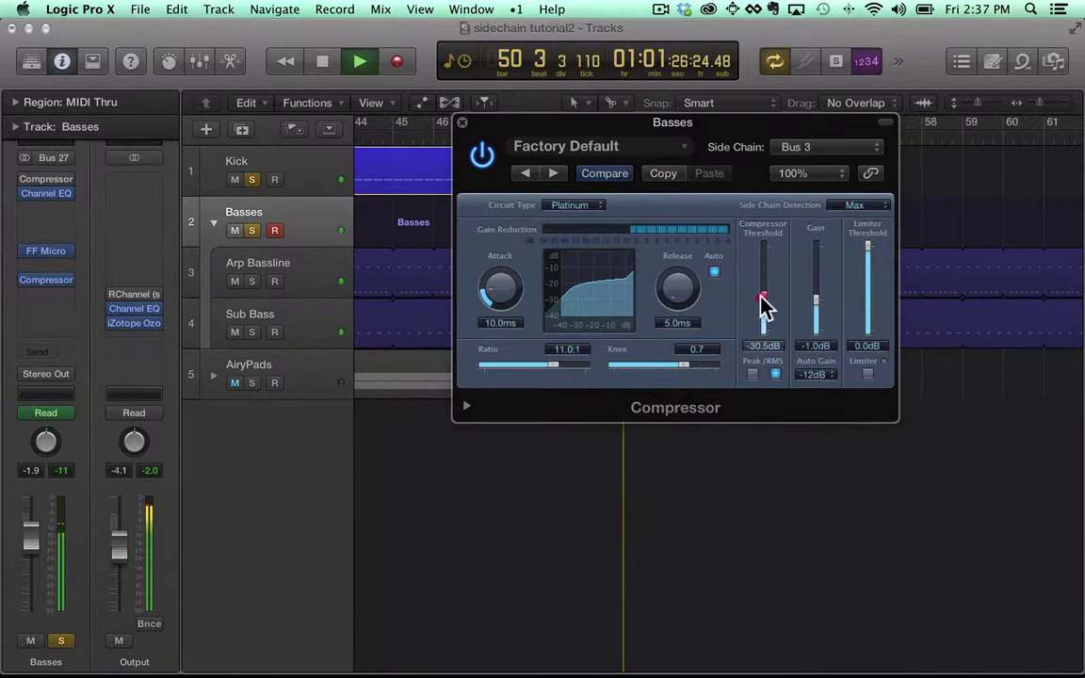
left_click_drag(763, 304, 761, 293)
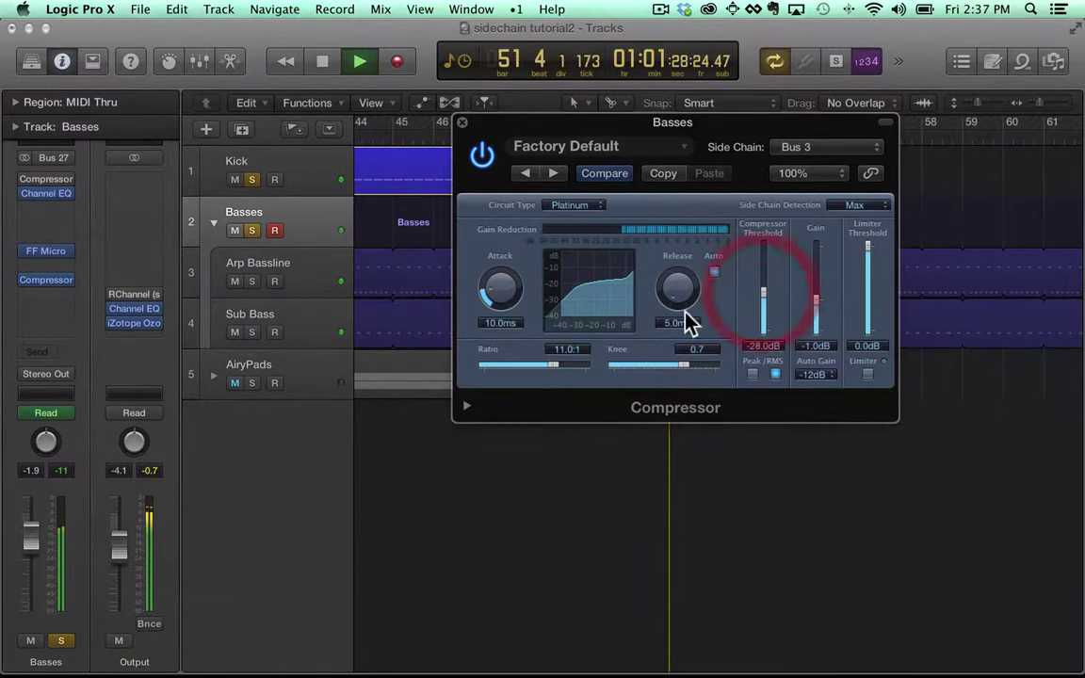
left_click_drag(556, 364, 581, 373)
key("space")
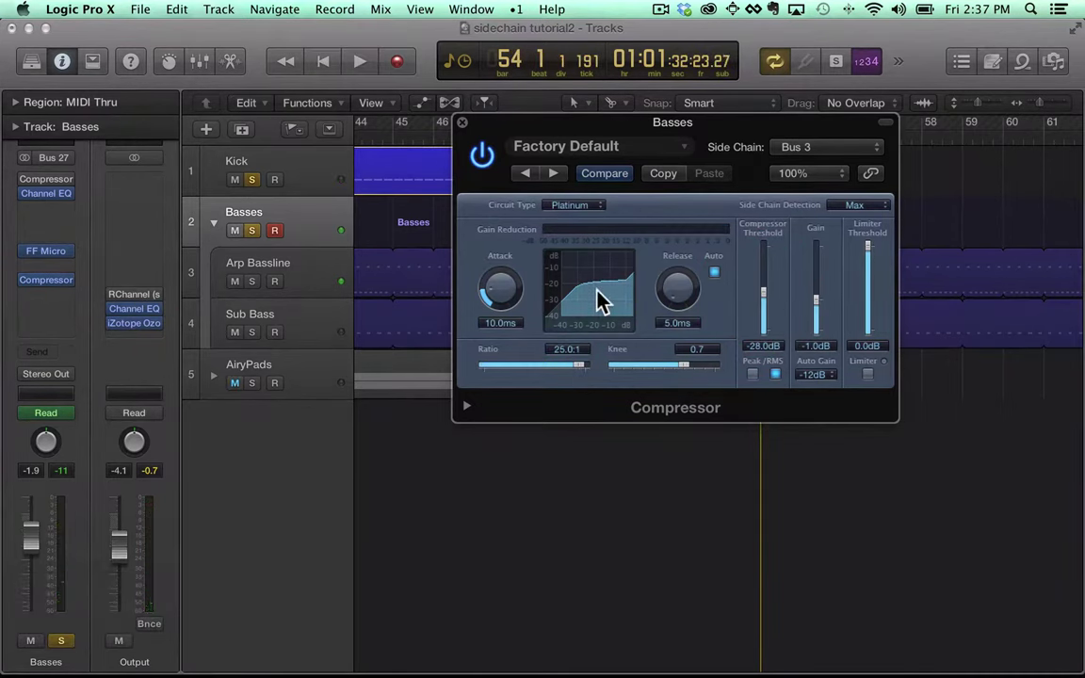
- Load the sidechainer preset, adjust gain to 1.0 dB and release to 5.0 ms, and audition
left_click(618, 158)
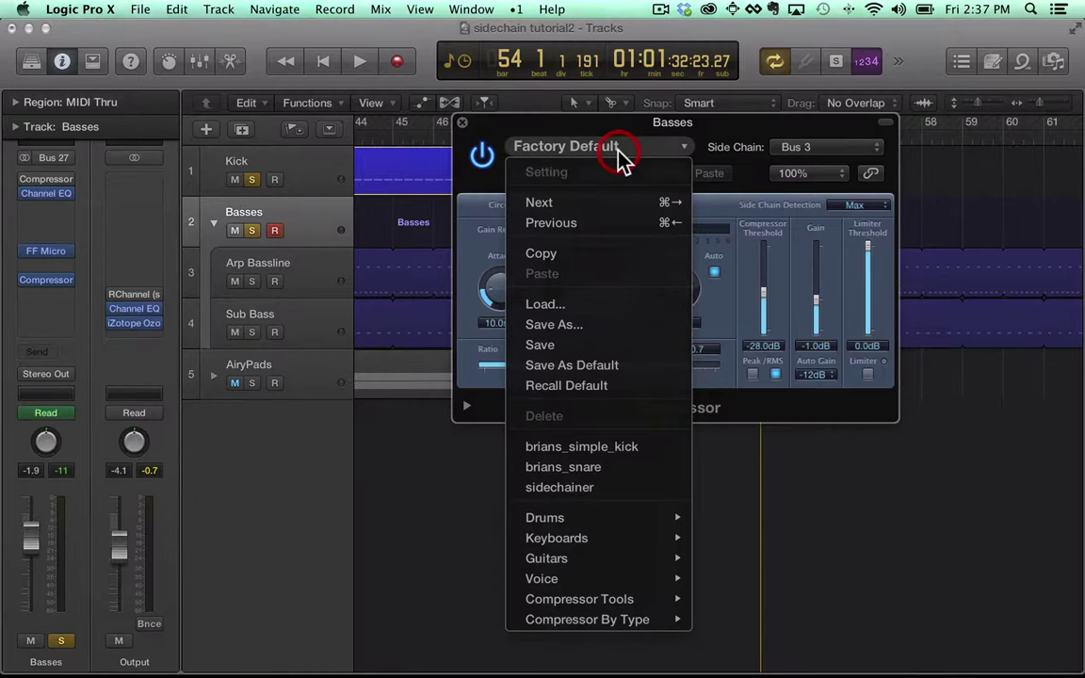
left_click(605, 489)
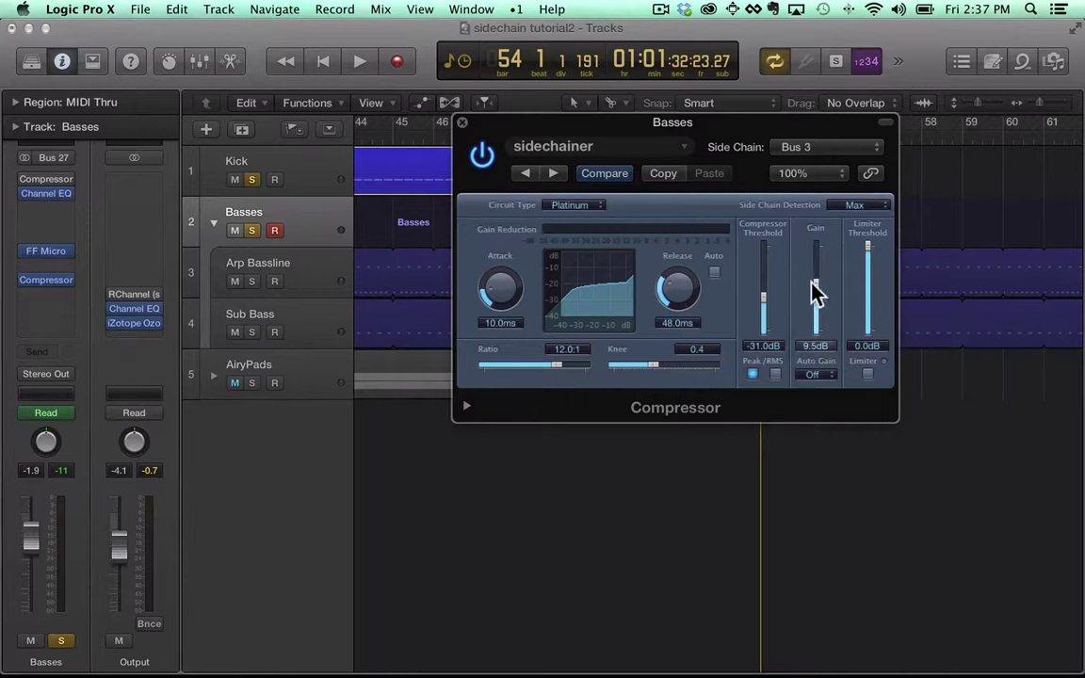
left_click_drag(814, 285, 815, 305)
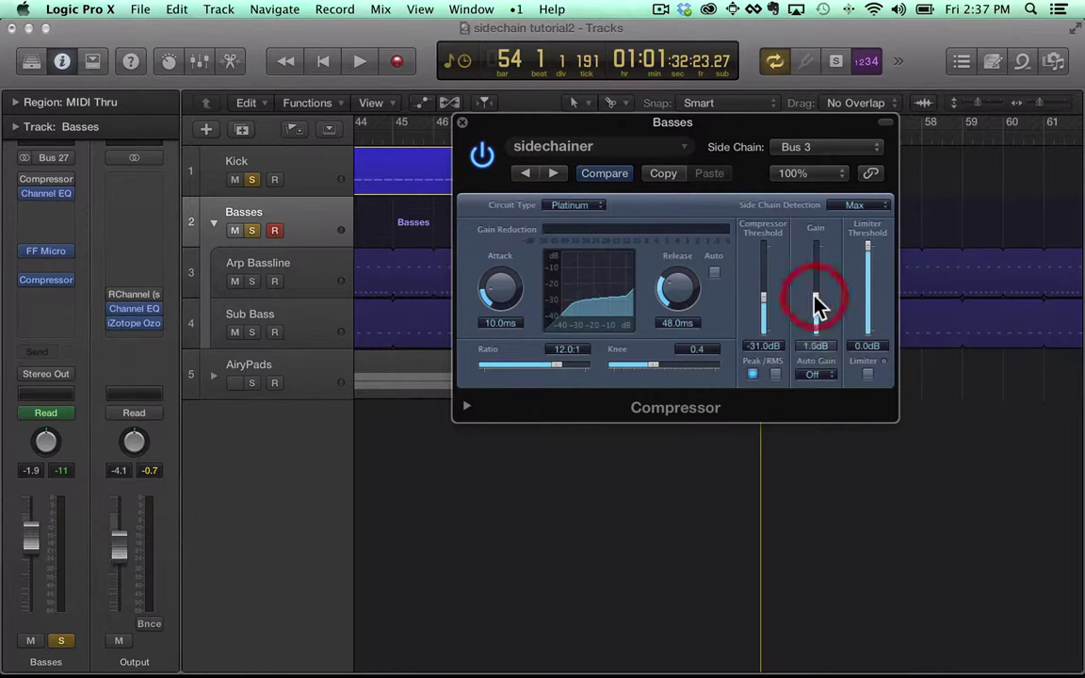
left_click_drag(700, 293, 709, 346)
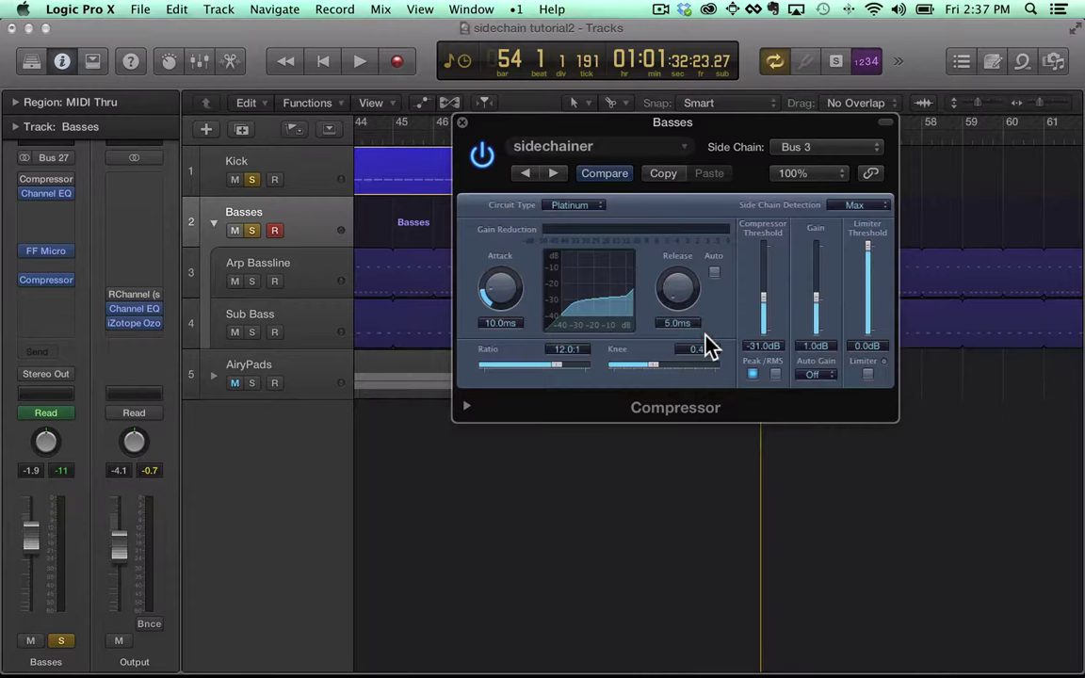
key("space")
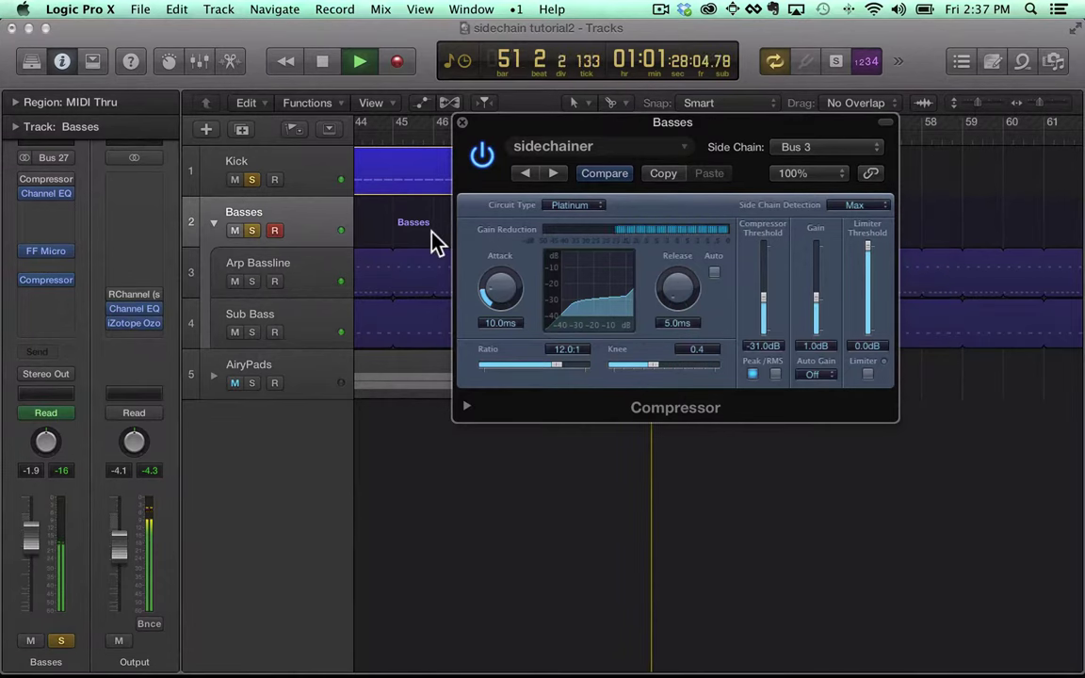
- Compare the ducked Basses with Kick unsoloed, then solo Kick again and stop
key("space")
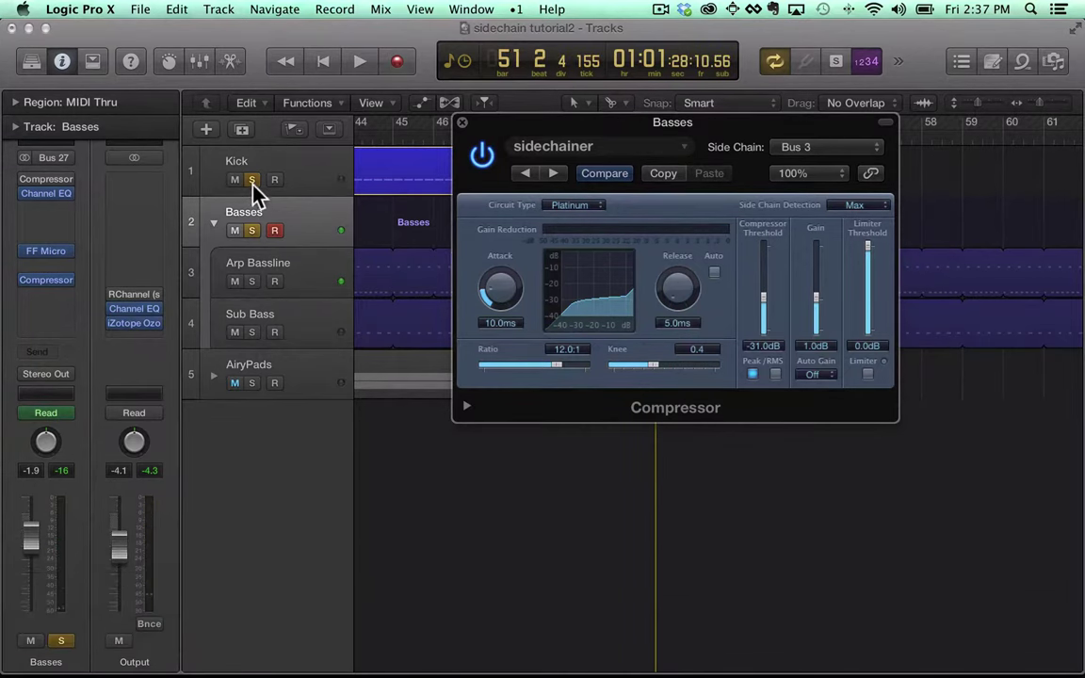
left_click(252, 180)
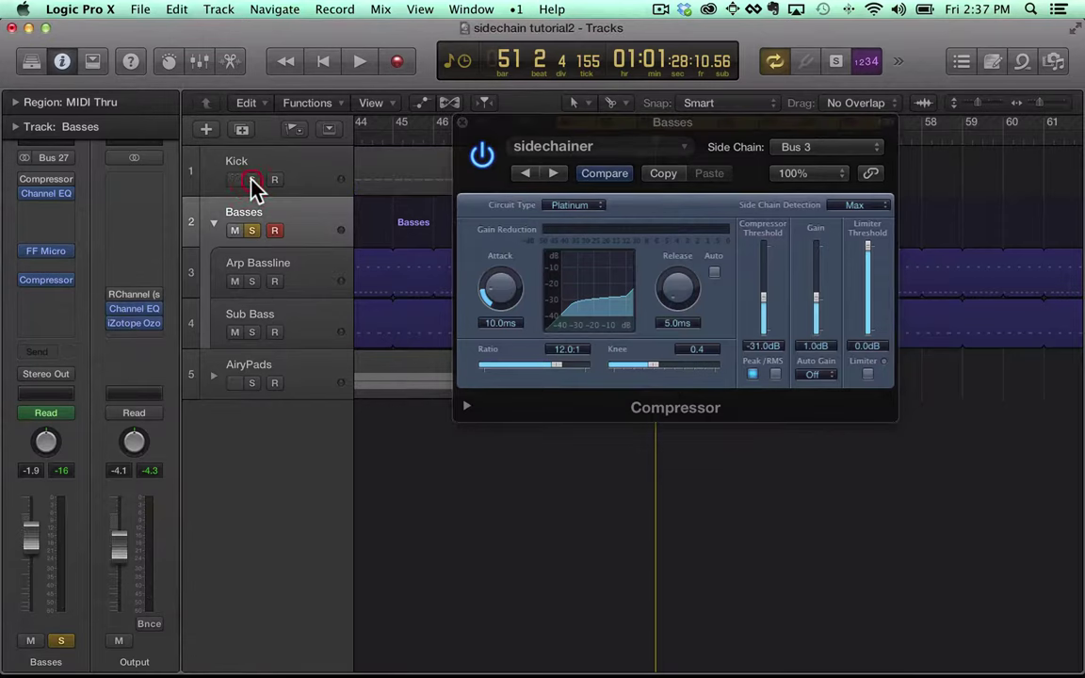
key("space")
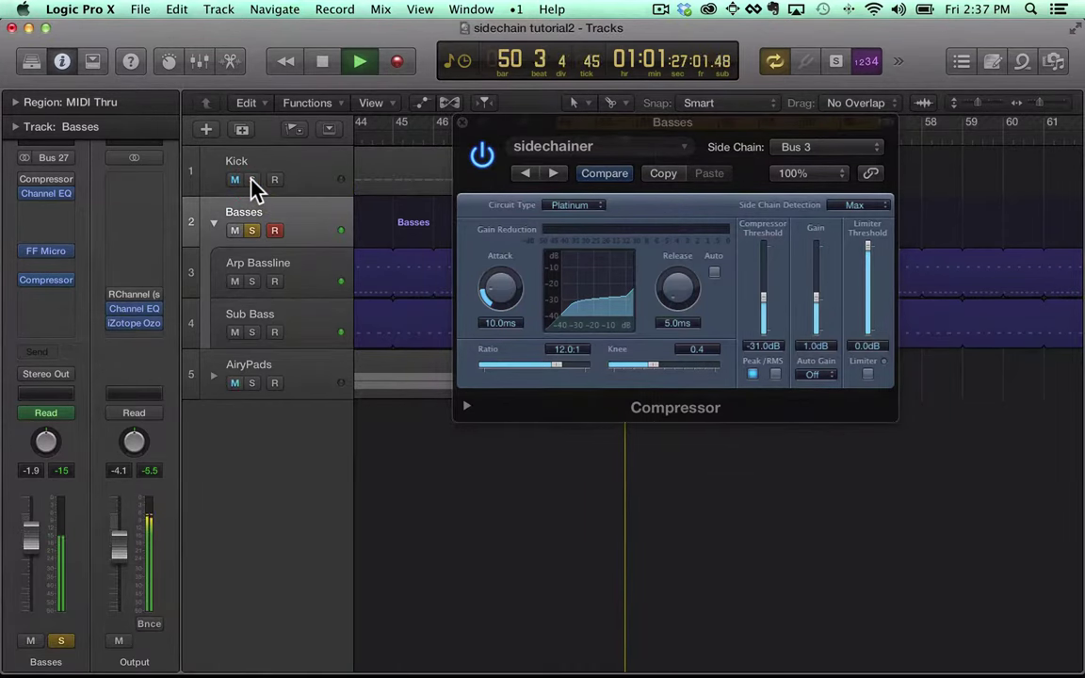
left_click(252, 180)
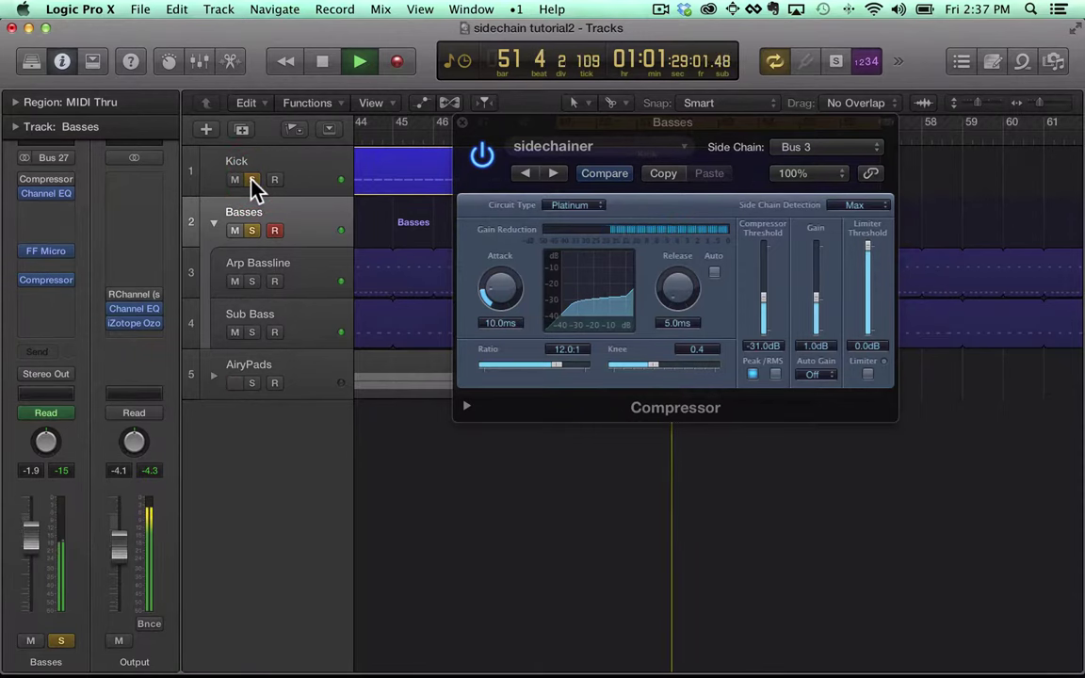
key("space")
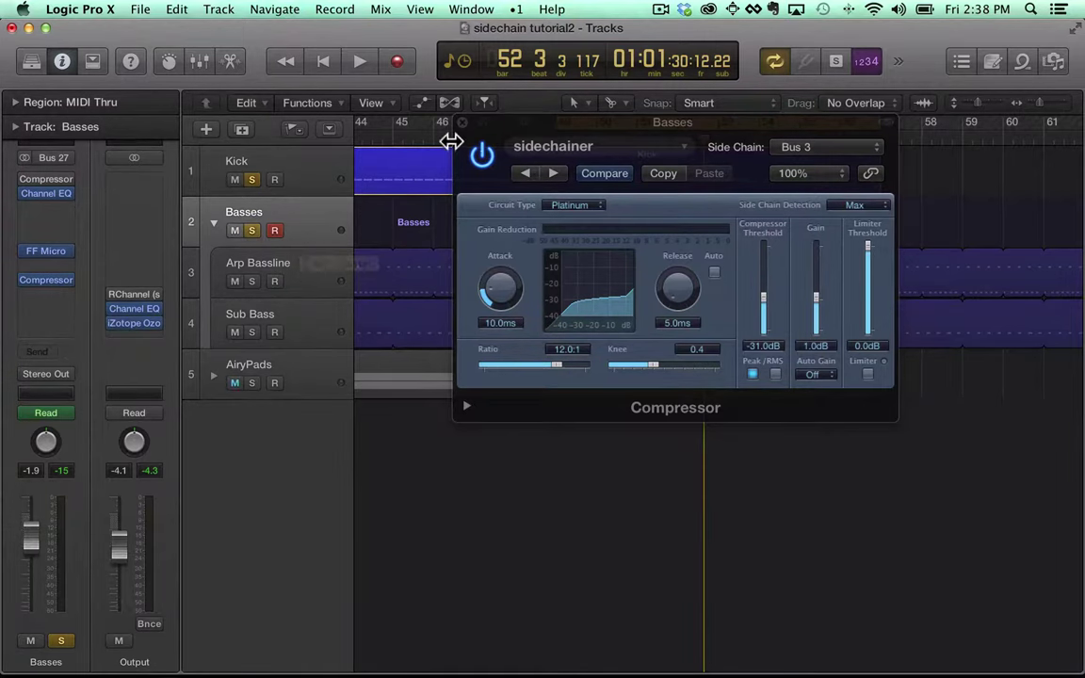
- Close the compressor window, collapse the Basses stack, and expand the AiryPads stack
left_click(461, 122)
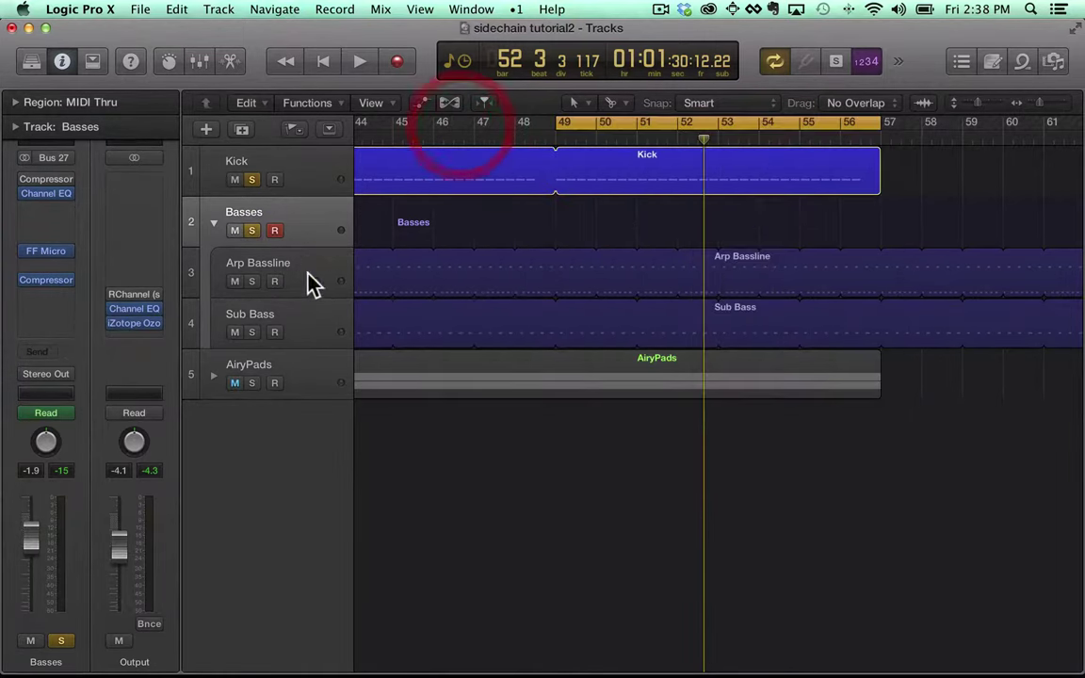
left_click(213, 224)
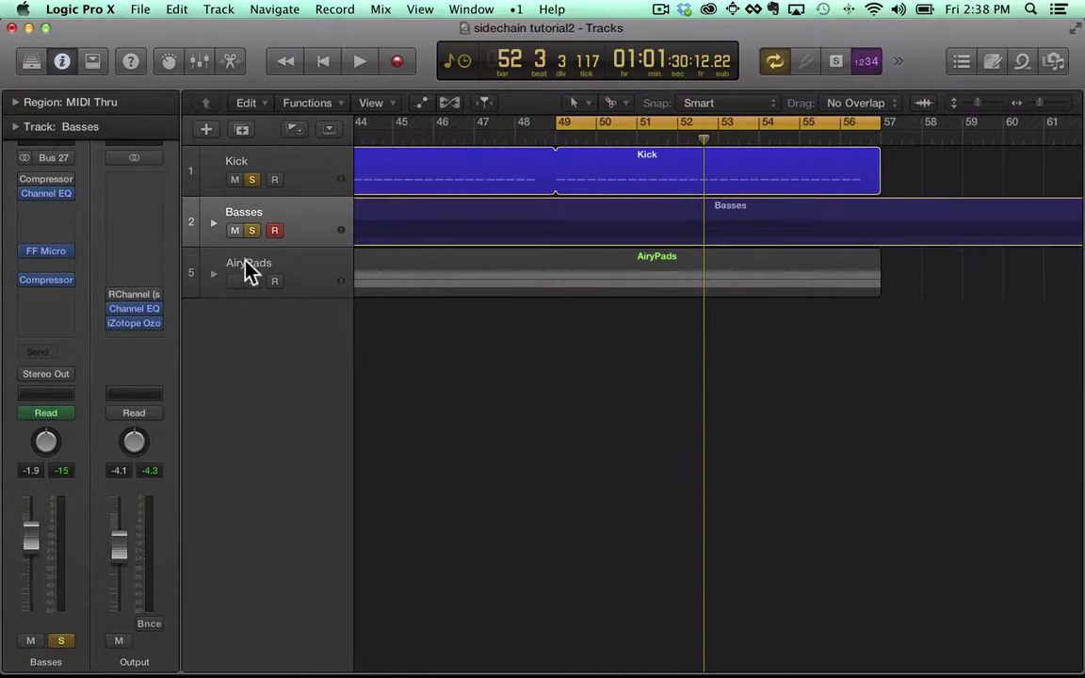
left_click(211, 275)
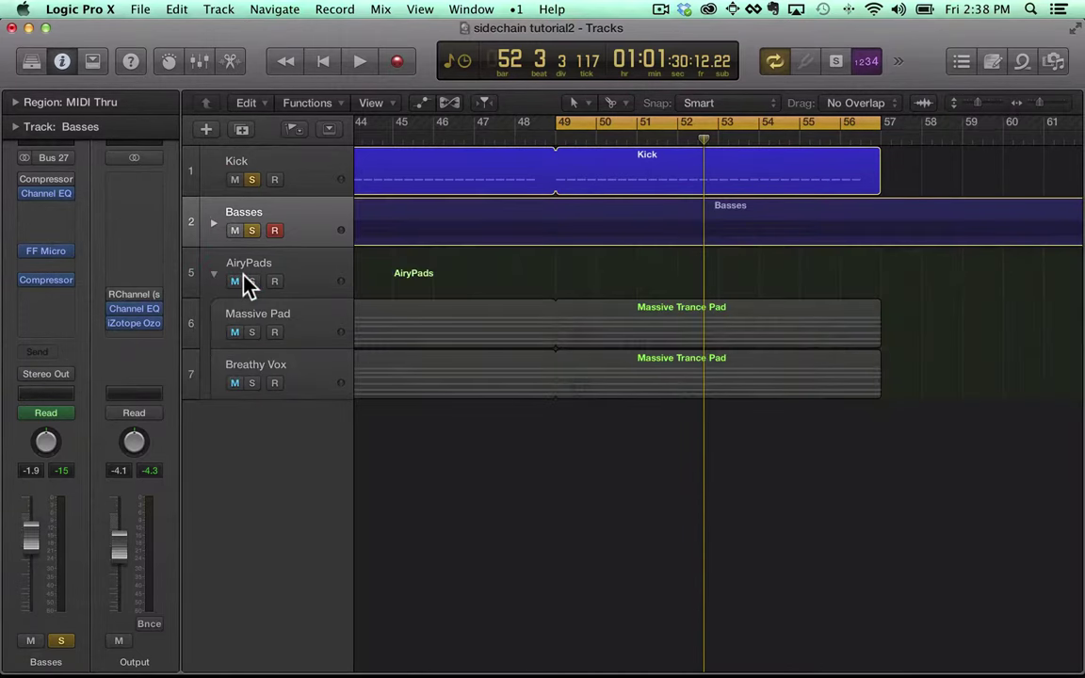
- Solo AiryPads alone, unsoloing Basses and Kick, audition it, and open its Channel EQ
left_click(251, 280)
left_click(251, 230)
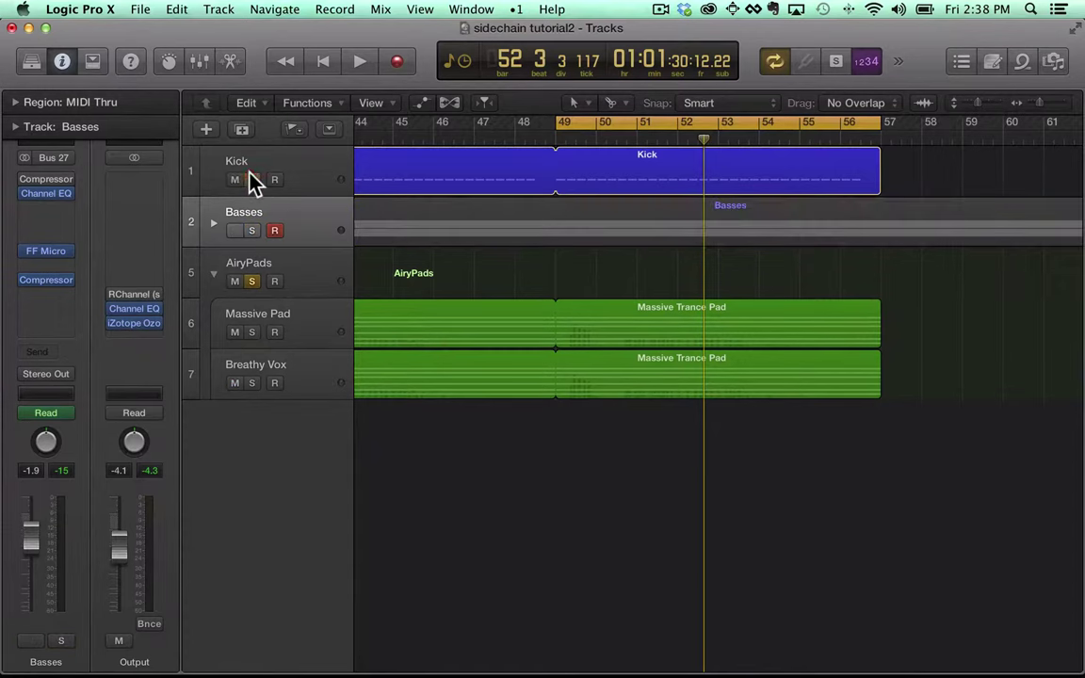
left_click(250, 179)
key("space")
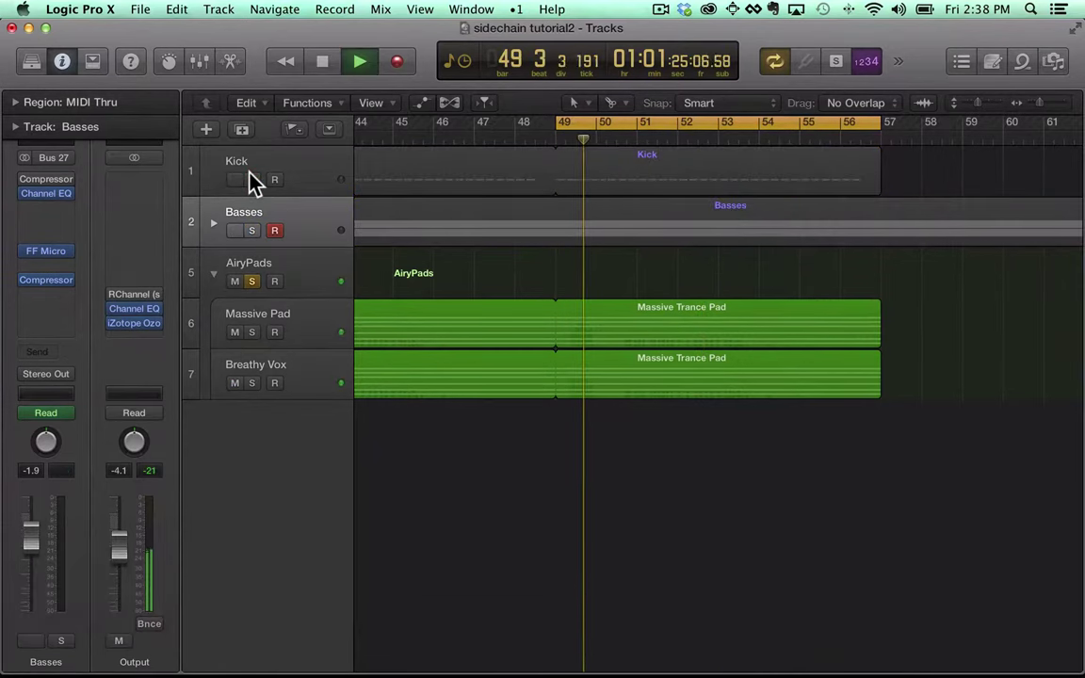
key("space")
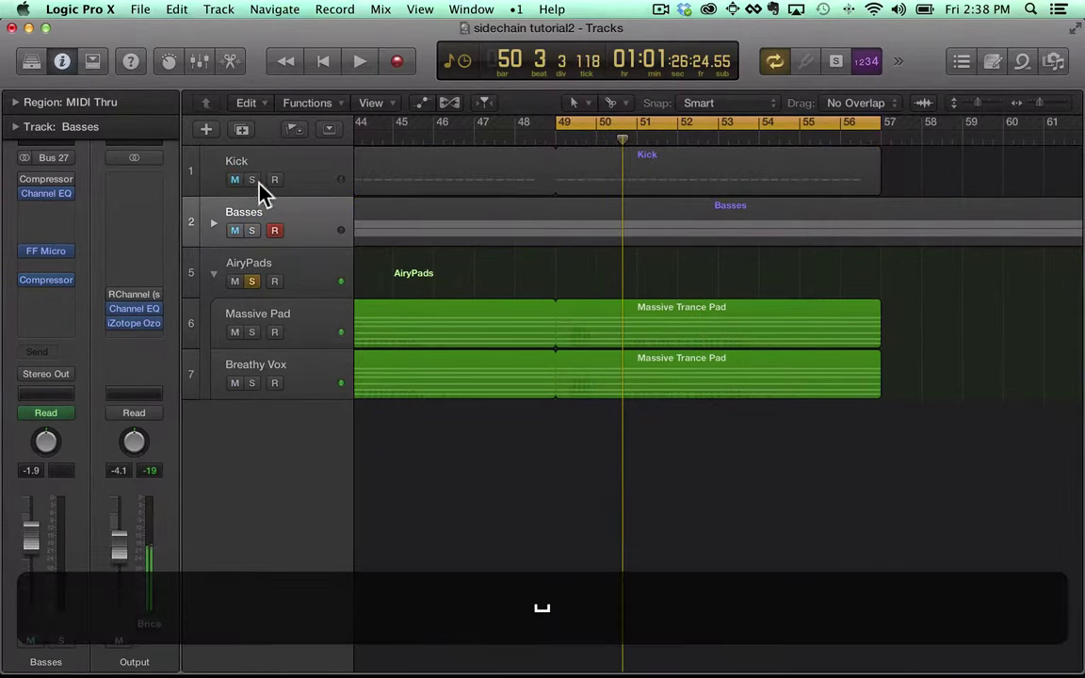
left_click(290, 271)
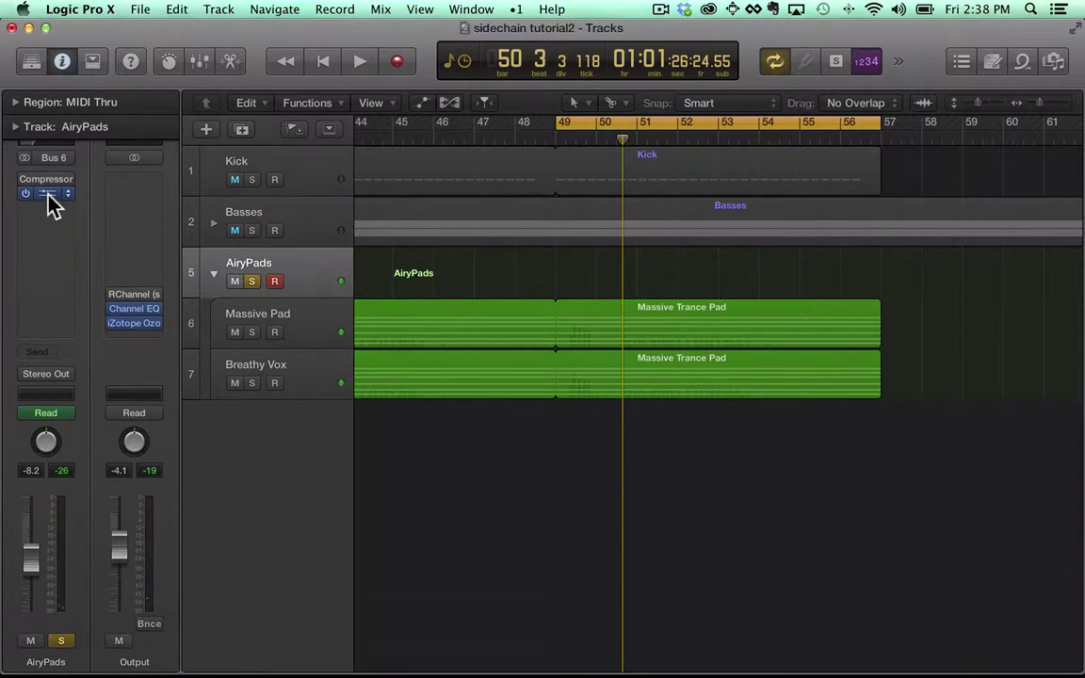
left_click(48, 195)
- Turn on the AiryPads Channel EQ analyzer, view the pads' spectrum during playback, then close the EQ
left_click(74, 291)
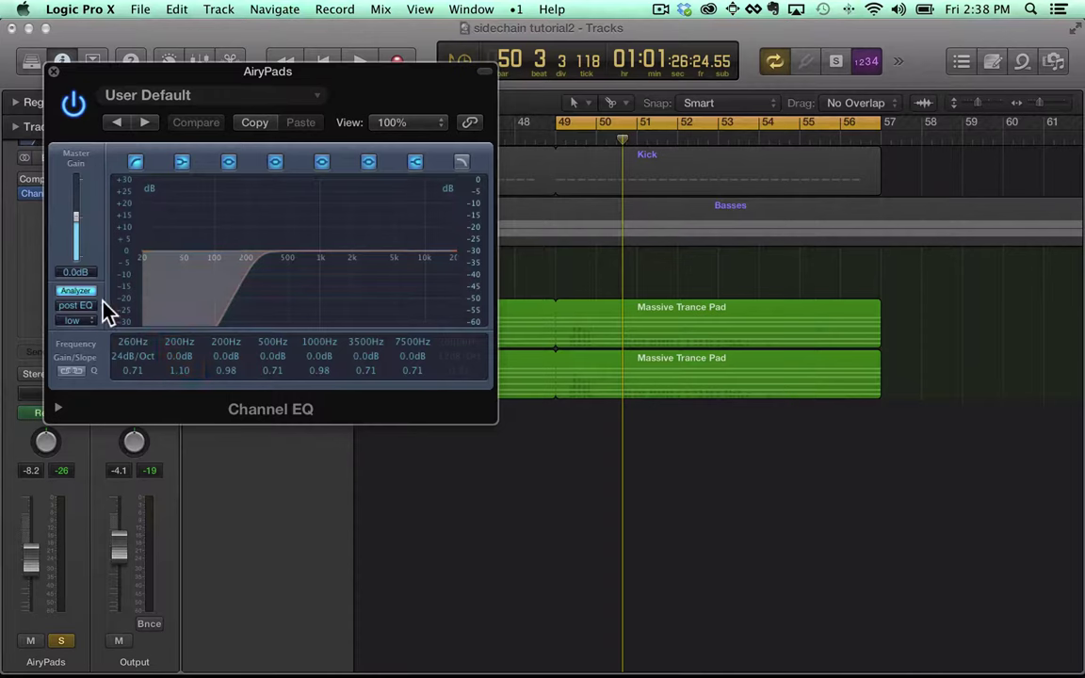
key("space")
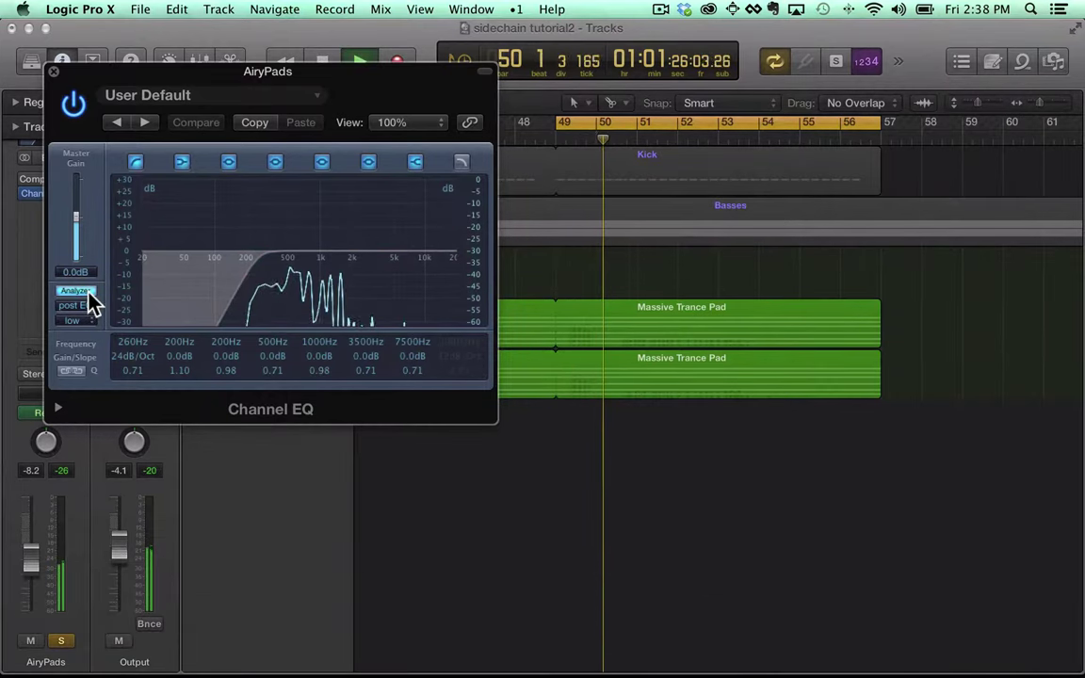
key("space")
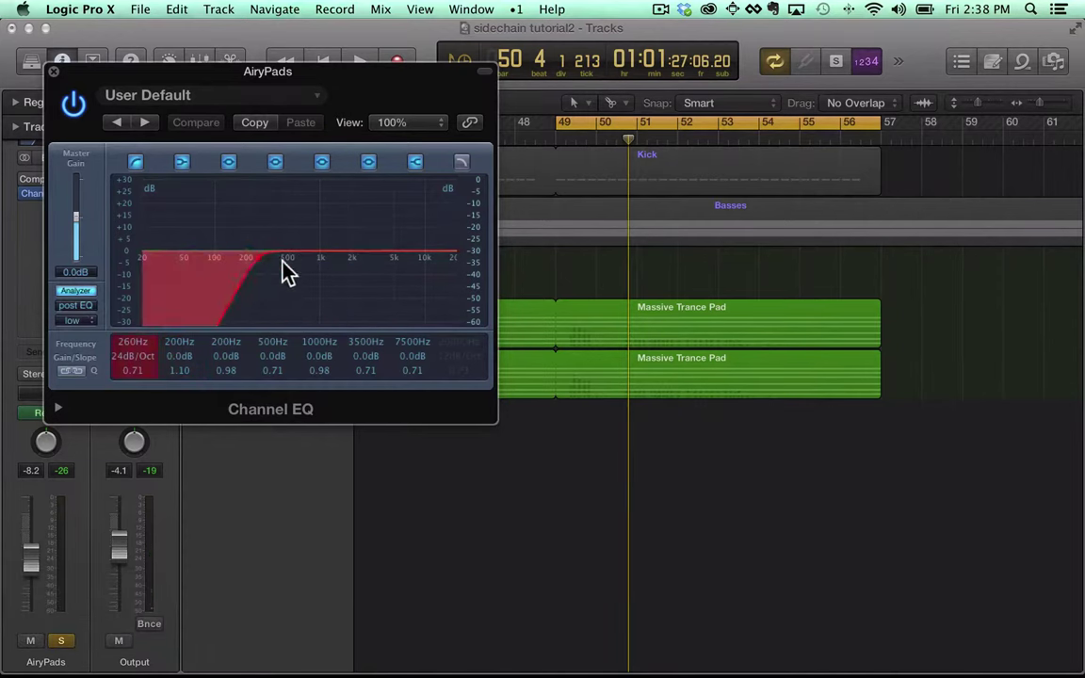
left_click_drag(130, 78, 694, 138)
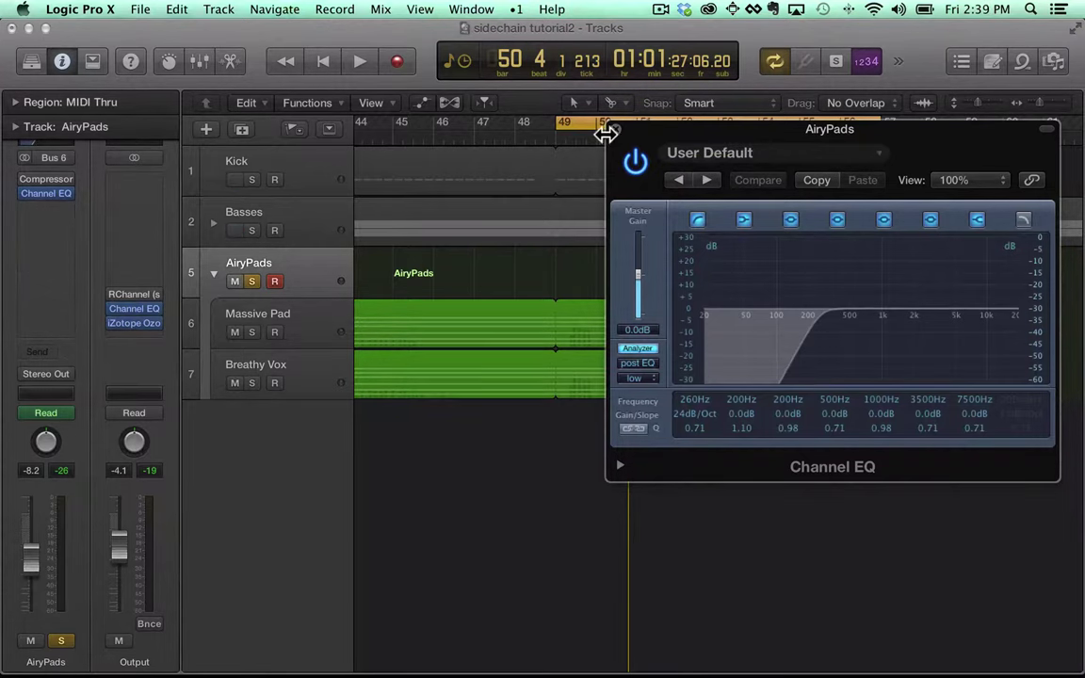
left_click(615, 129)
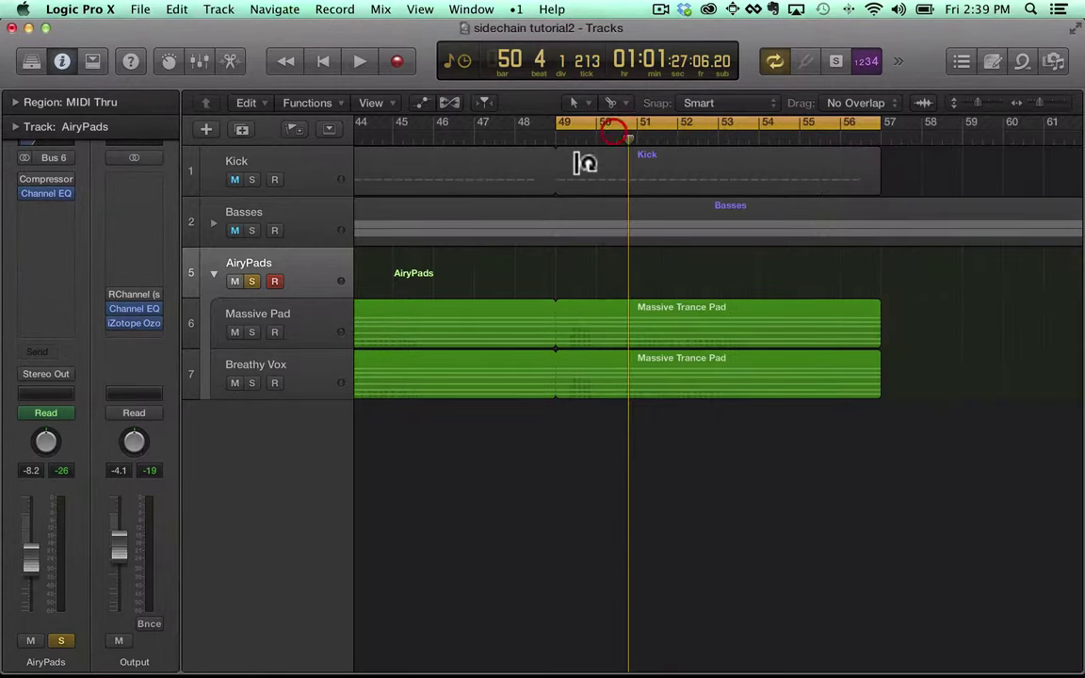
- Insert a stereo Compressor on AiryPads with its side chain keyed from Bus 3
left_click(41, 273)
mouse_move(75, 341)
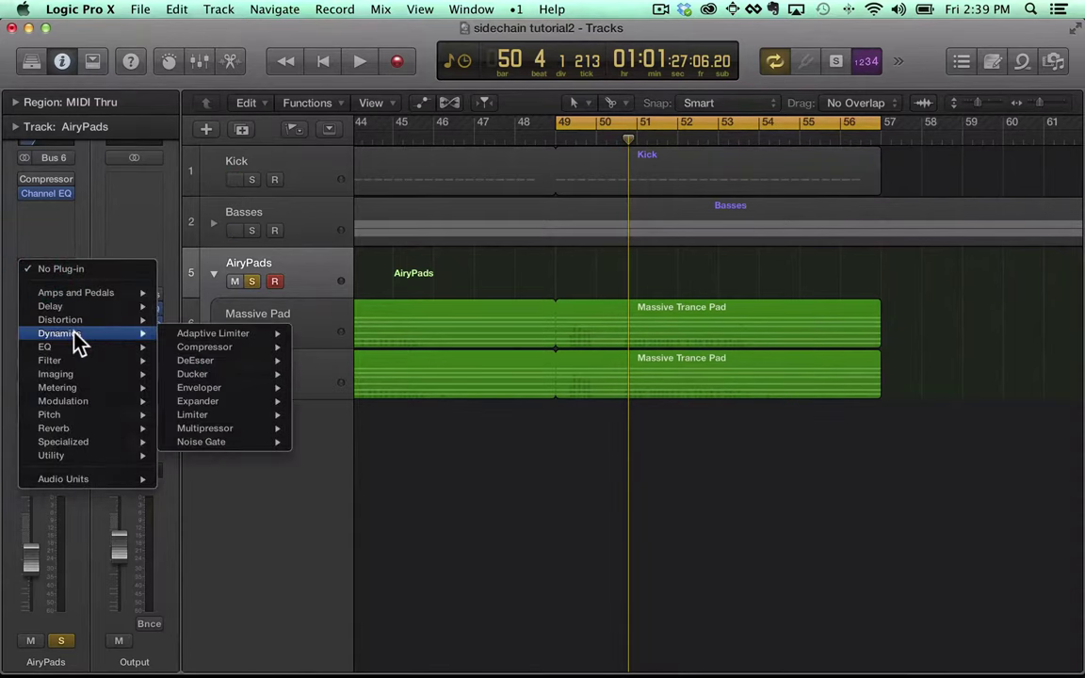
left_click(196, 348)
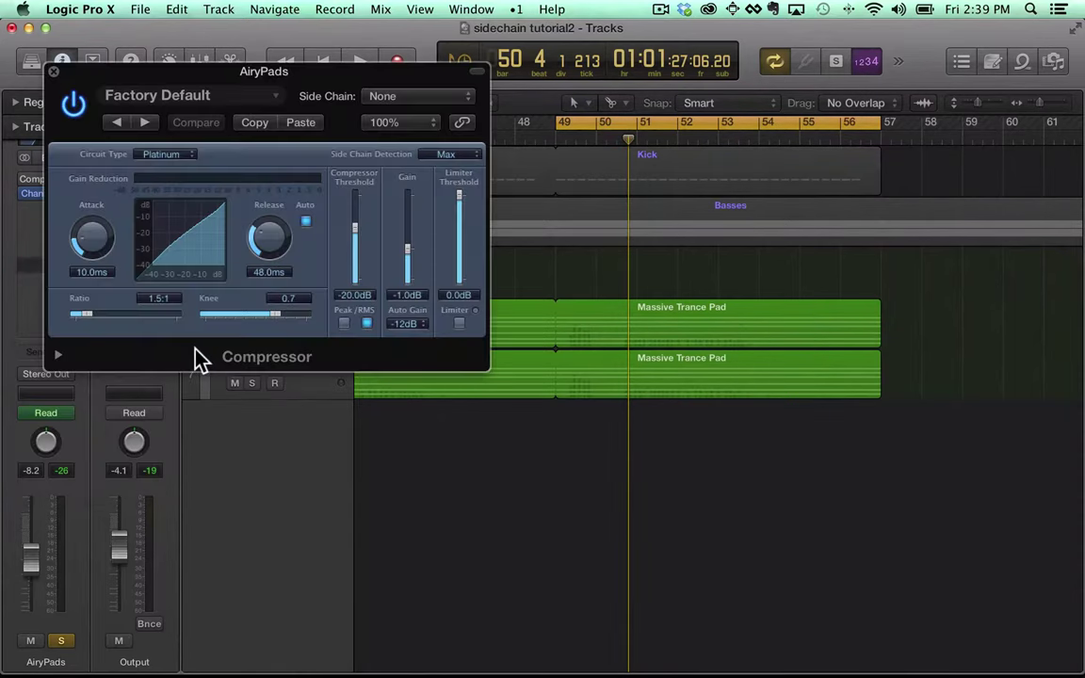
left_click(411, 98)
left_click(411, 188)
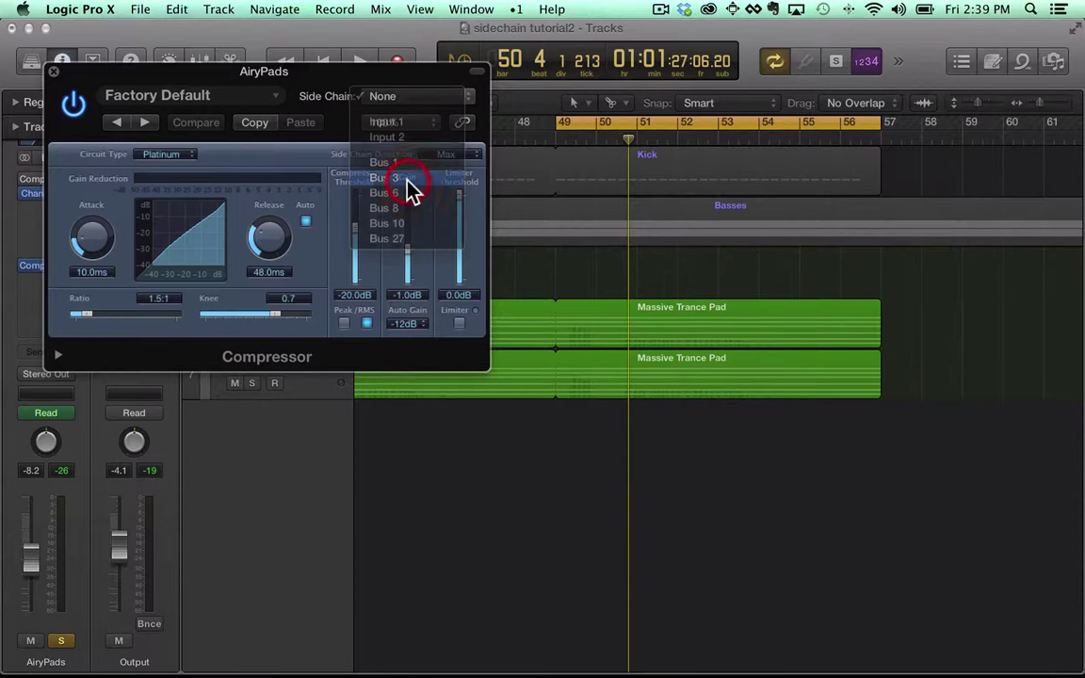
- Load the sidechainer preset, lower the compressor gain to 0.5 dB, and listen to it
left_click(268, 102)
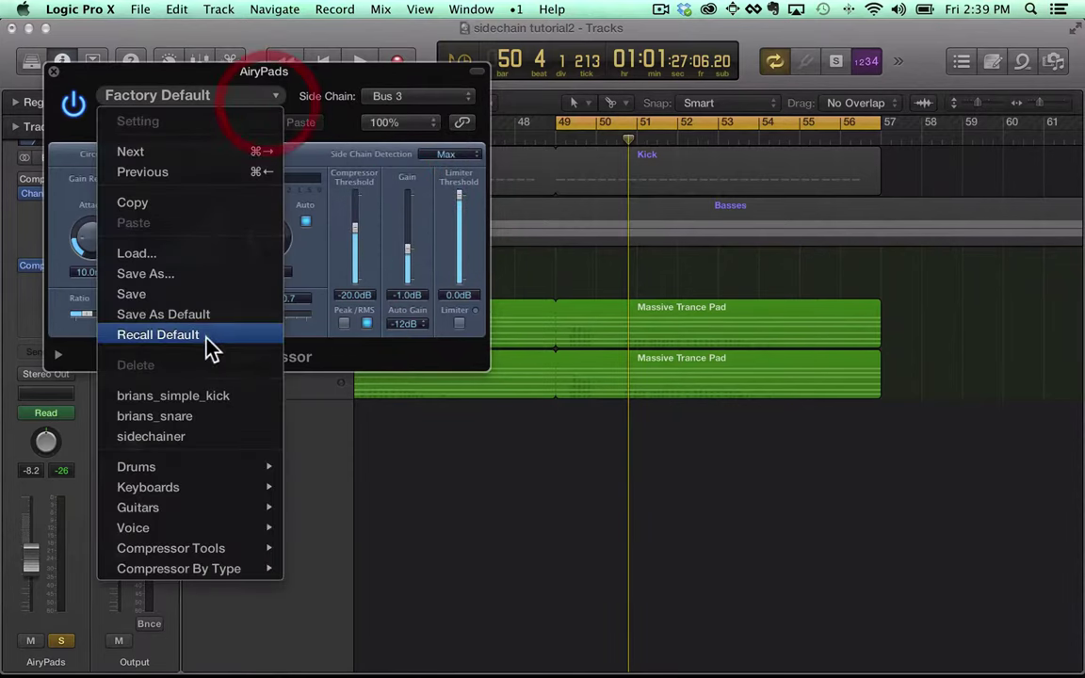
left_click(214, 438)
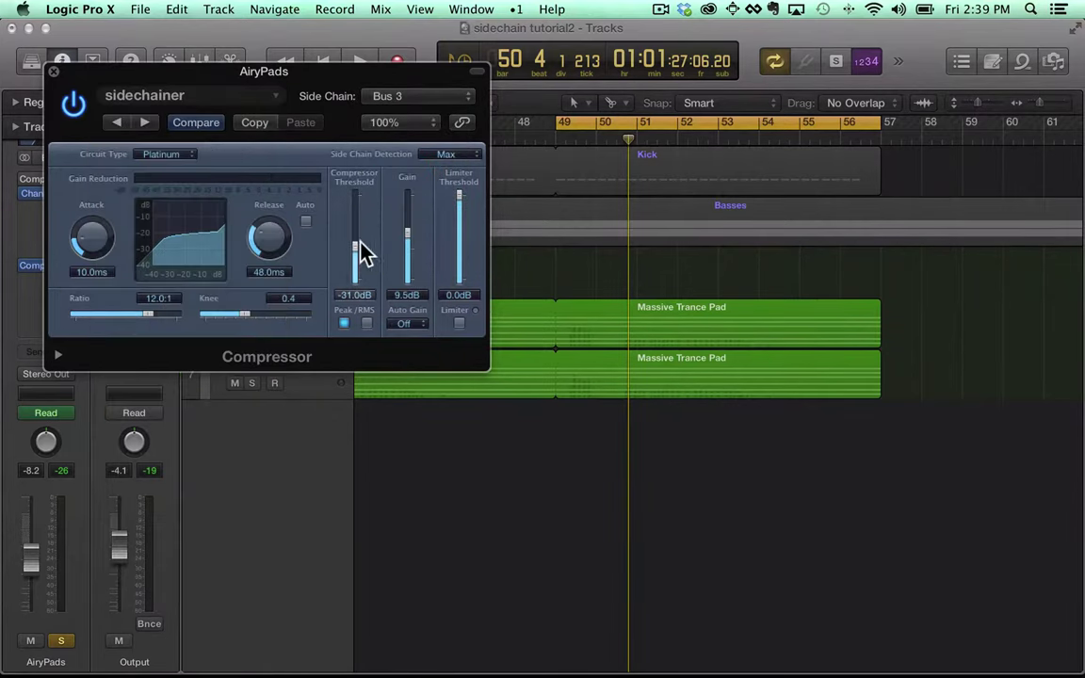
left_click_drag(403, 243, 404, 248)
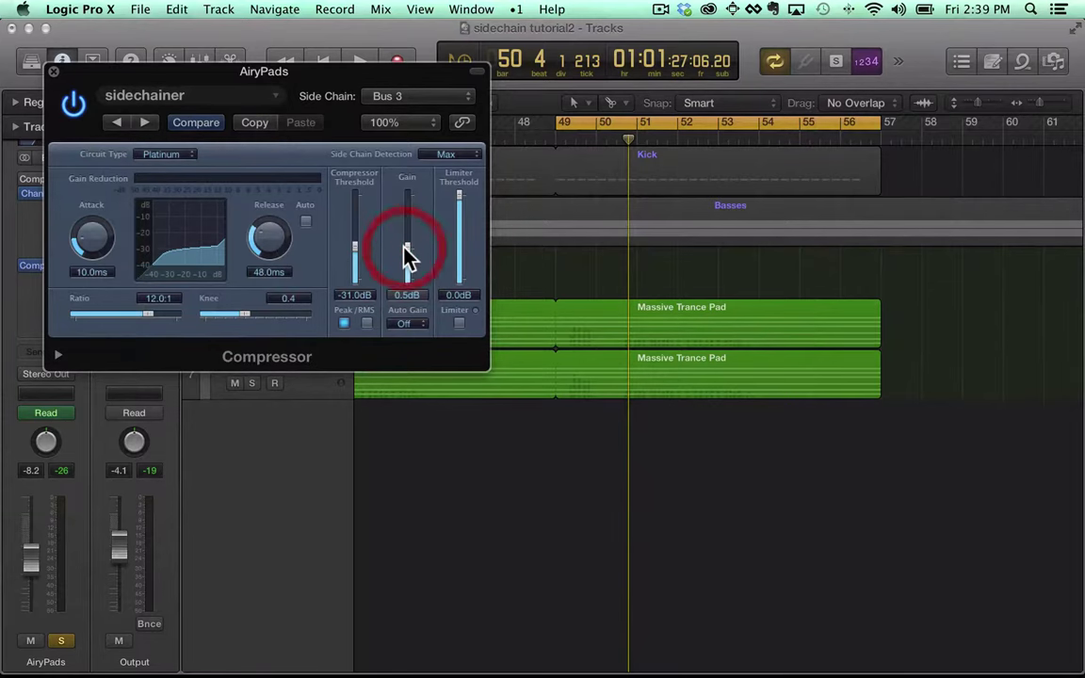
key("space")
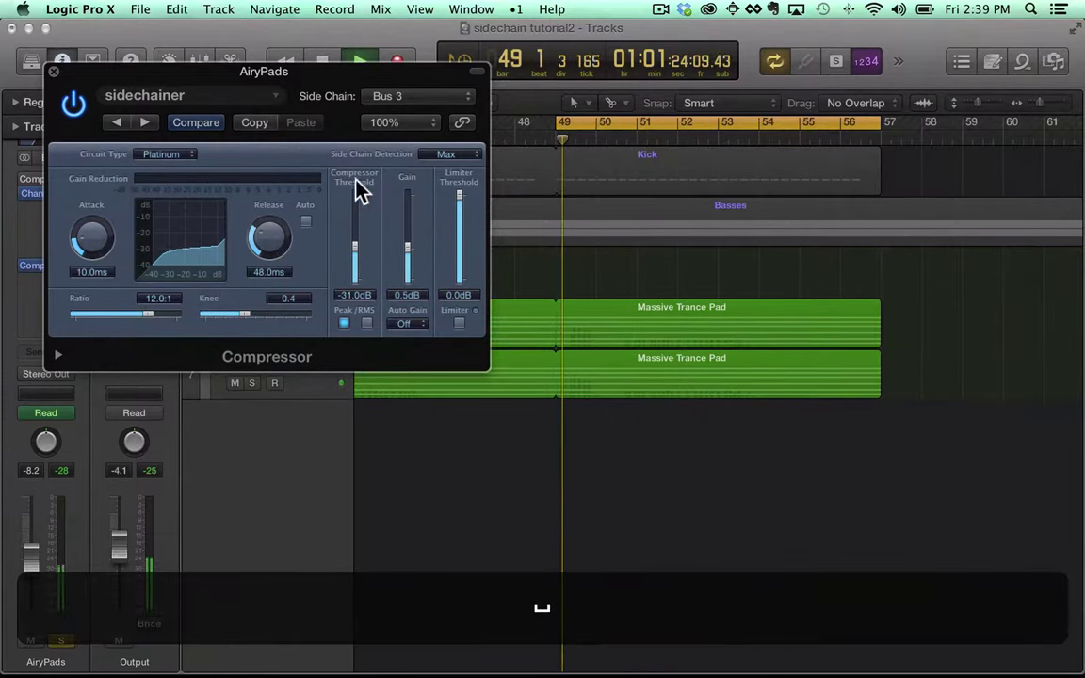
left_click_drag(322, 73, 817, 174)
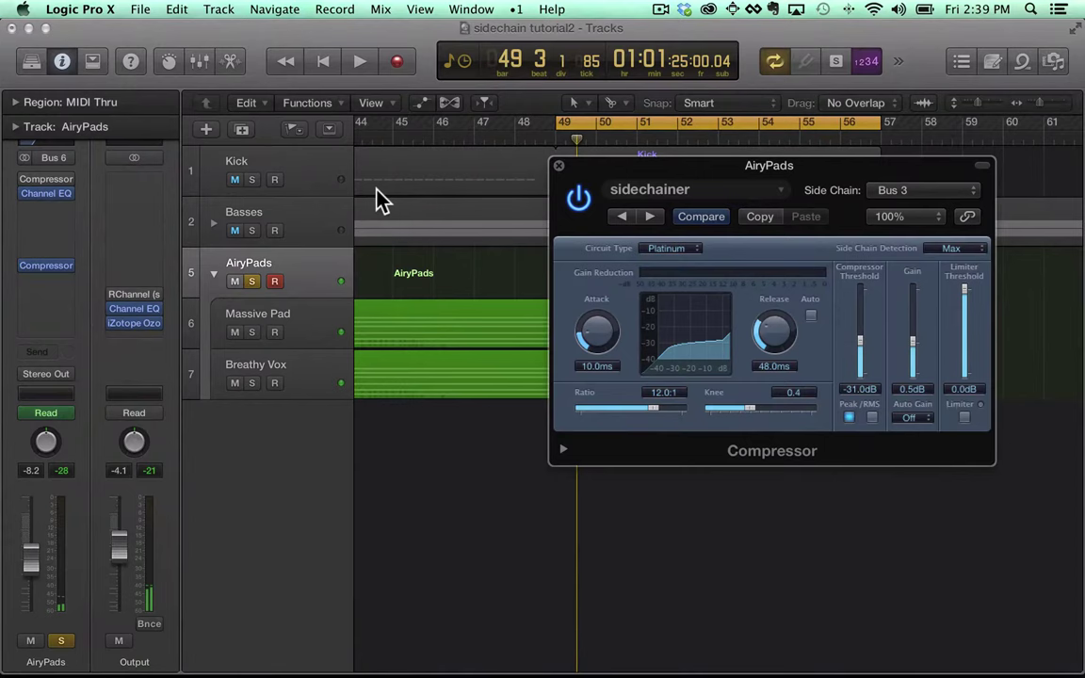
- Solo the Kick with AiryPads, play them together, and mute the Basses track
left_click(251, 179)
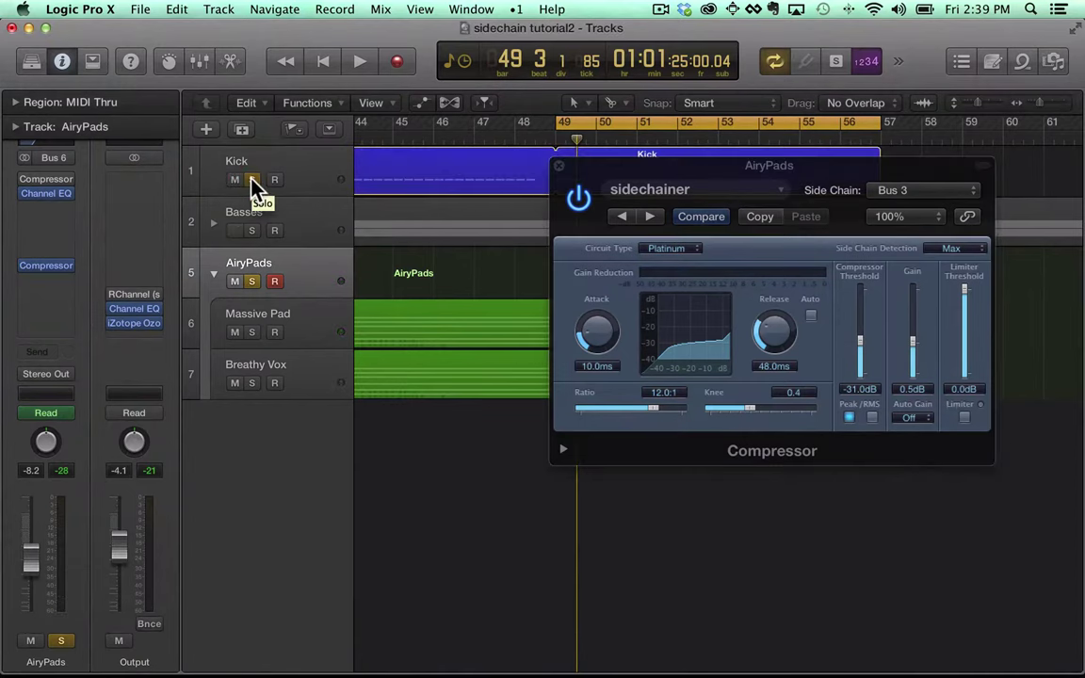
key("space")
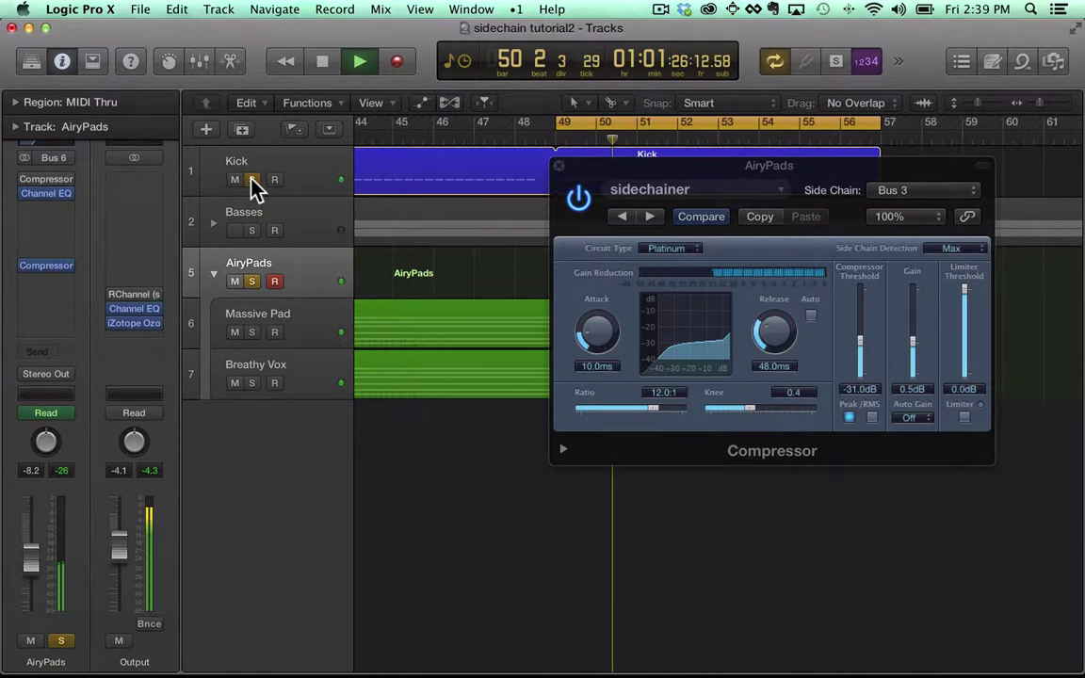
key("space")
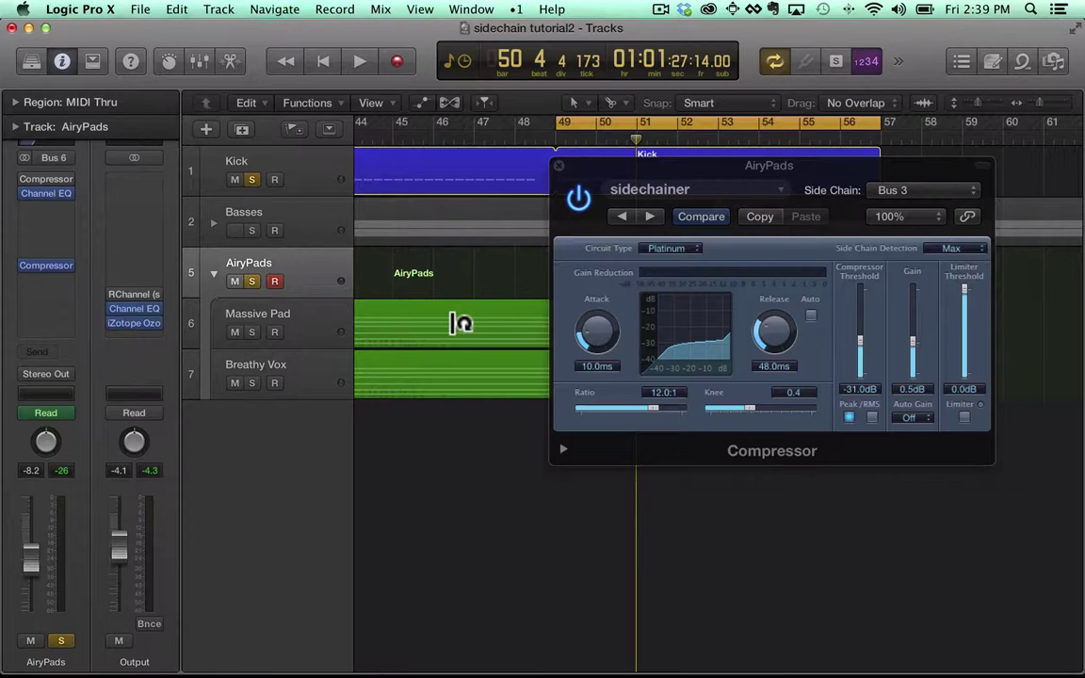
key("ctrl+m")
key("ctrl+m")
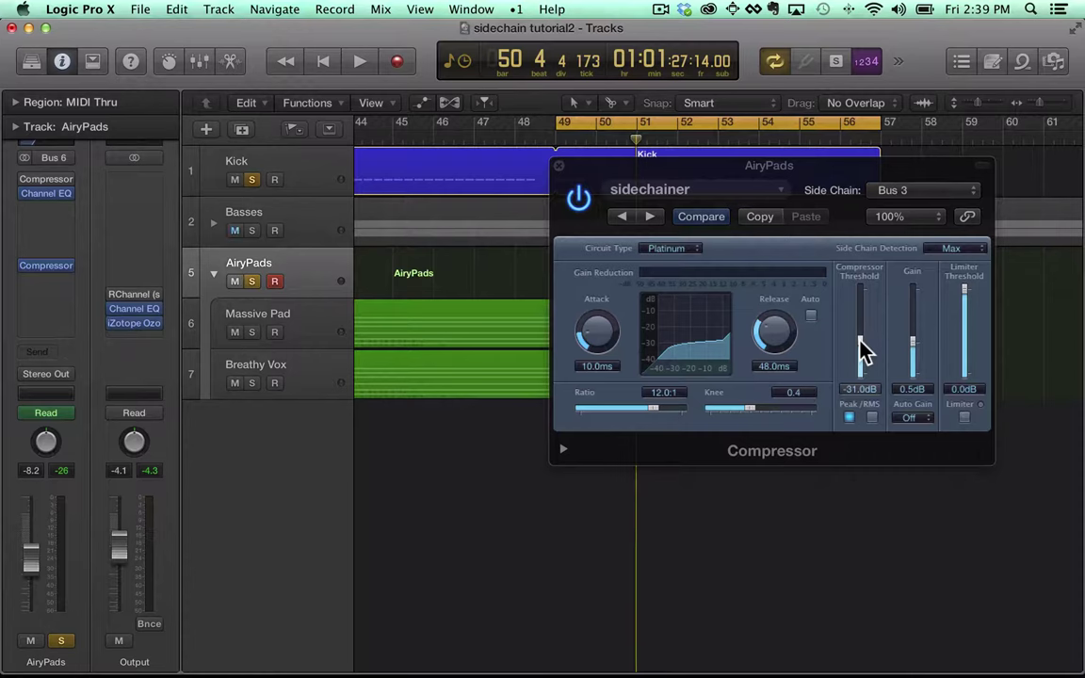
- Set the AiryPads compressor threshold to -29.5 dB while listening to the ducking
key("space")
mouse_move(864, 352)
left_mouse_down()
mouse_move(864, 297)
mouse_move(856, 367)
mouse_move(858, 346)
left_mouse_up()
key("space")
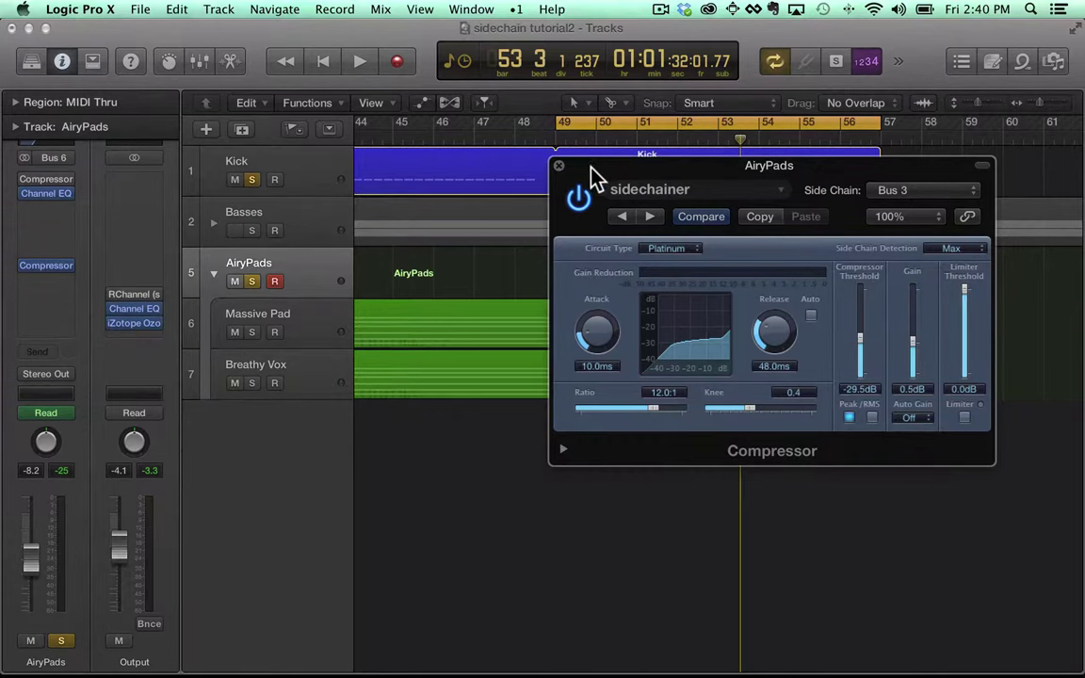
- Close the AiryPads Compressor window and unsolo the Kick track
left_click(560, 168)
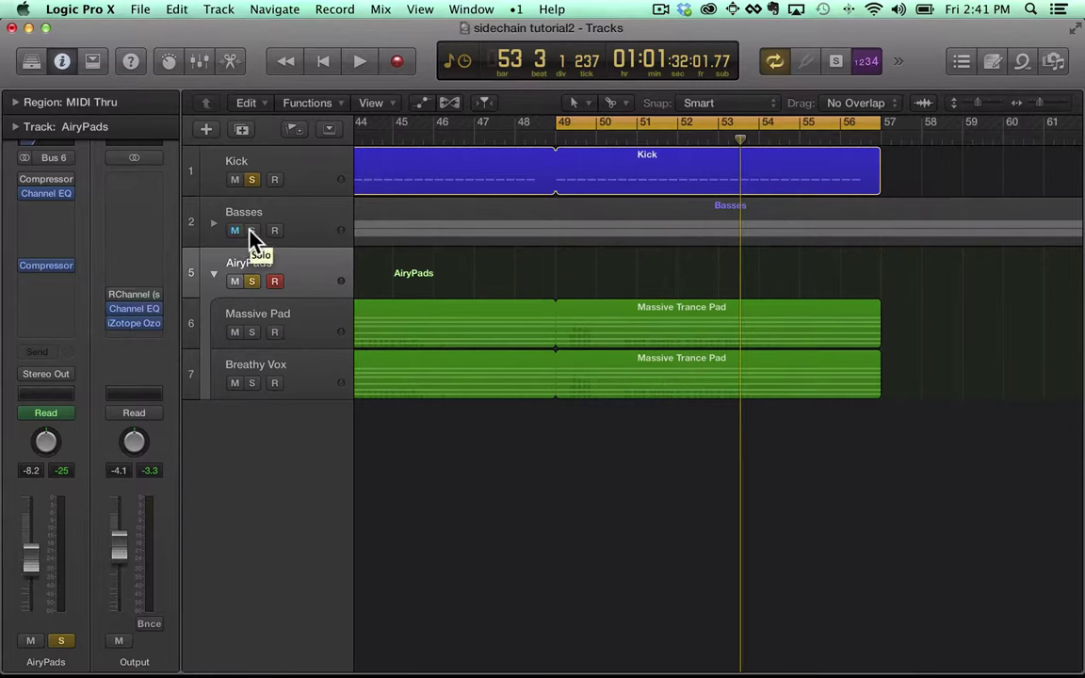
left_click(252, 180)
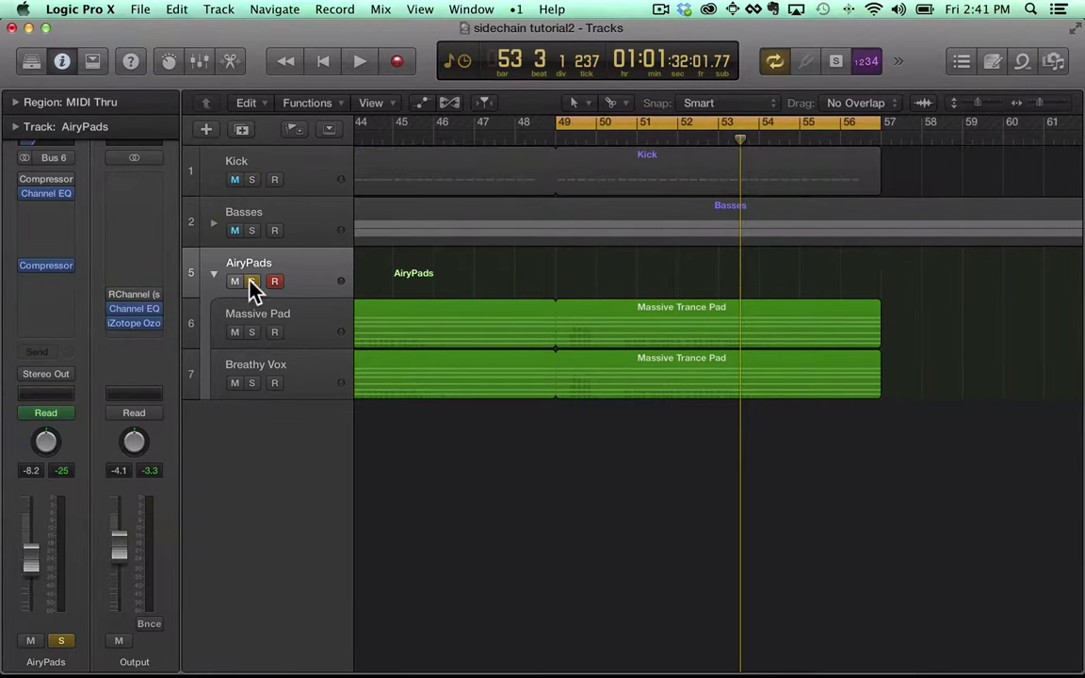
- Unsolo AiryPads and play the full mix back from bar 49
left_click(252, 281)
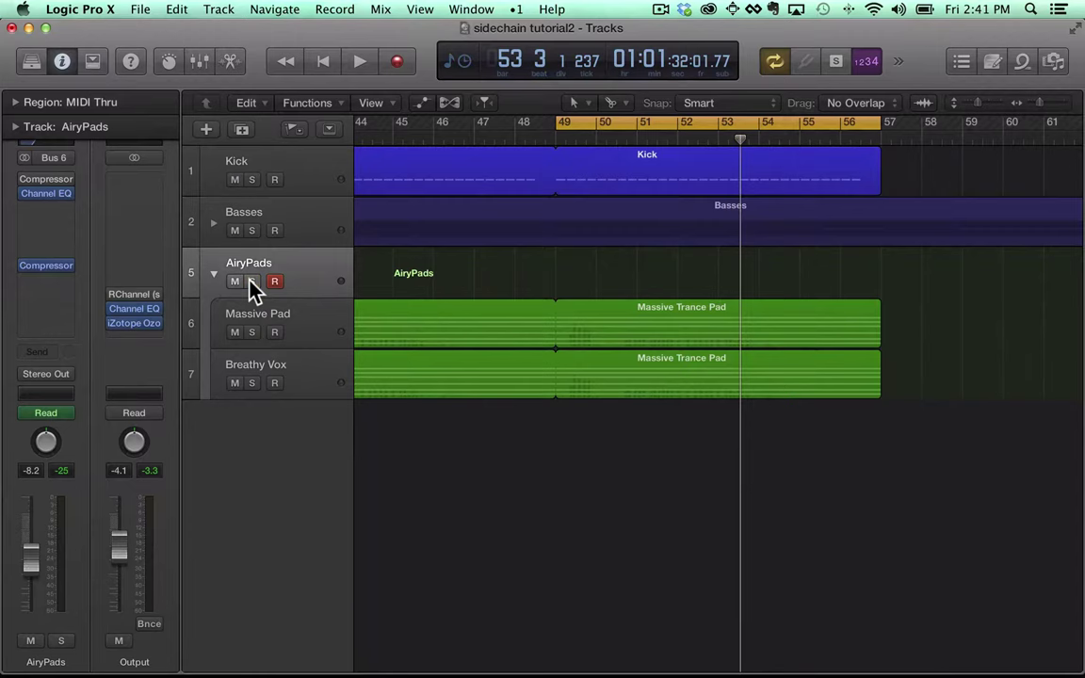
key("space")
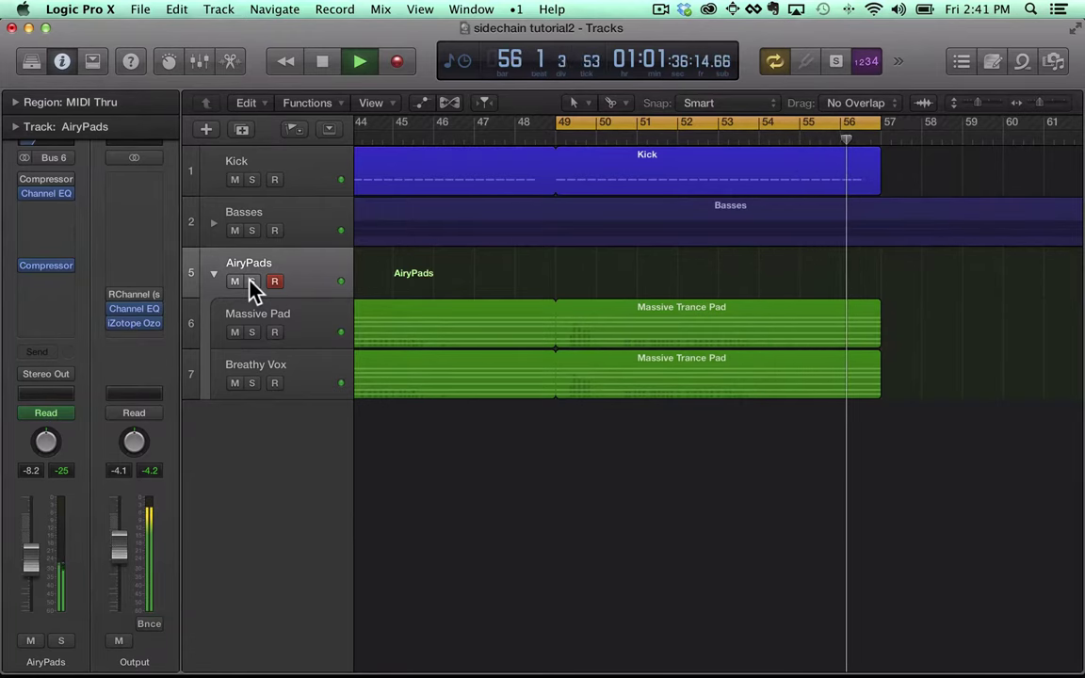
key("space")
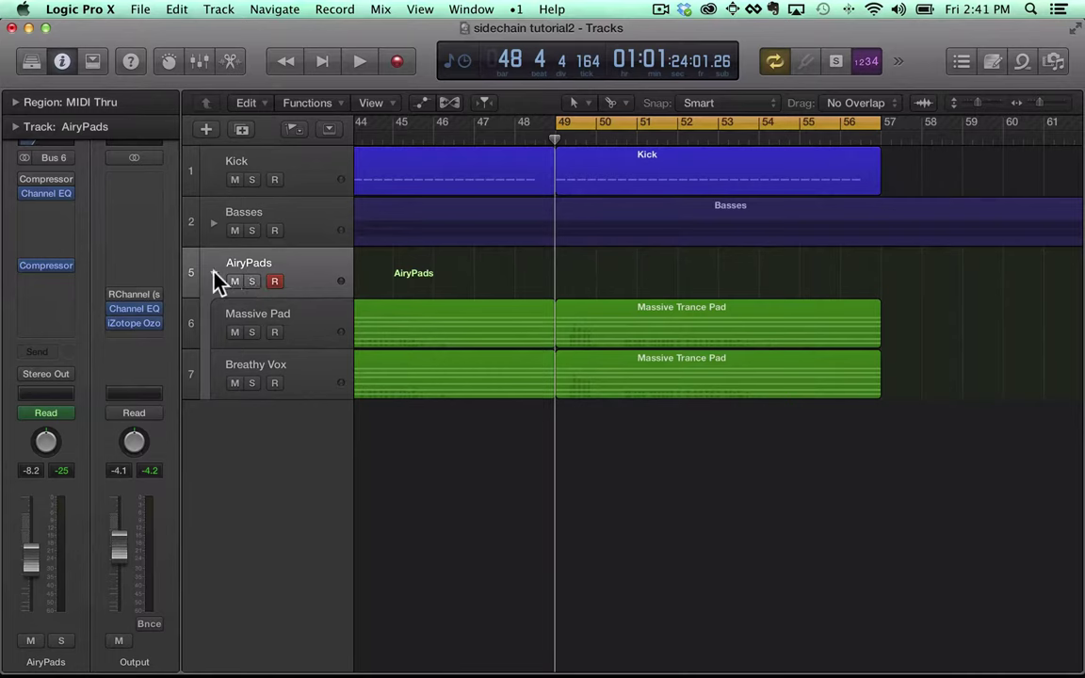
- Create a Classic Electric Piano software instrument track directly below Kick
left_click(297, 172)
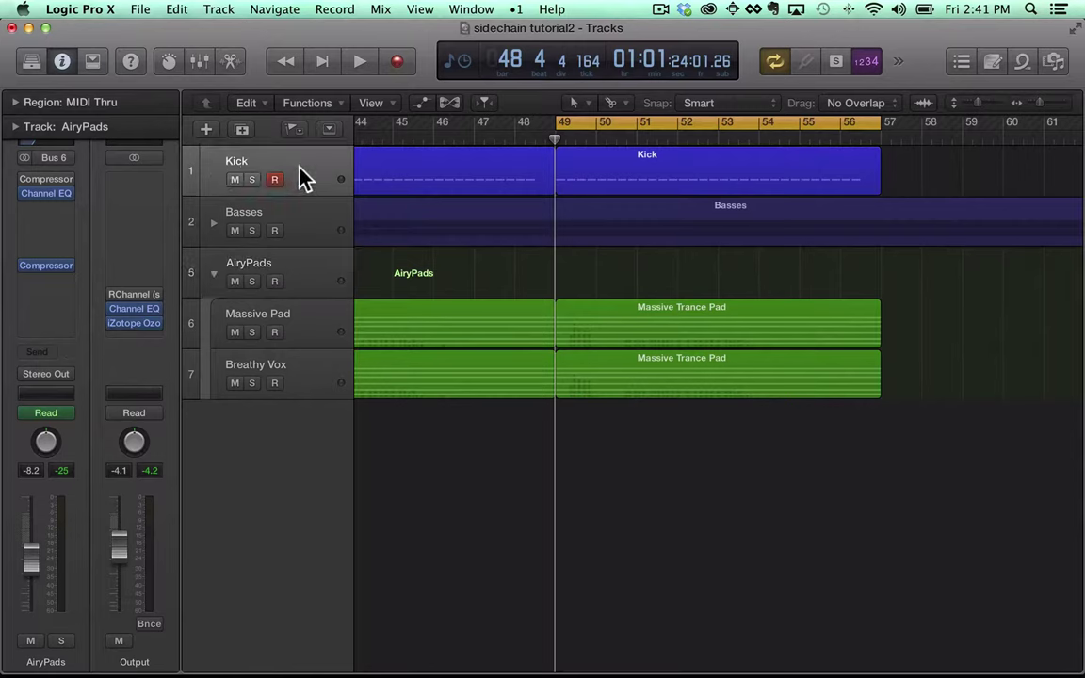
left_click(205, 132)
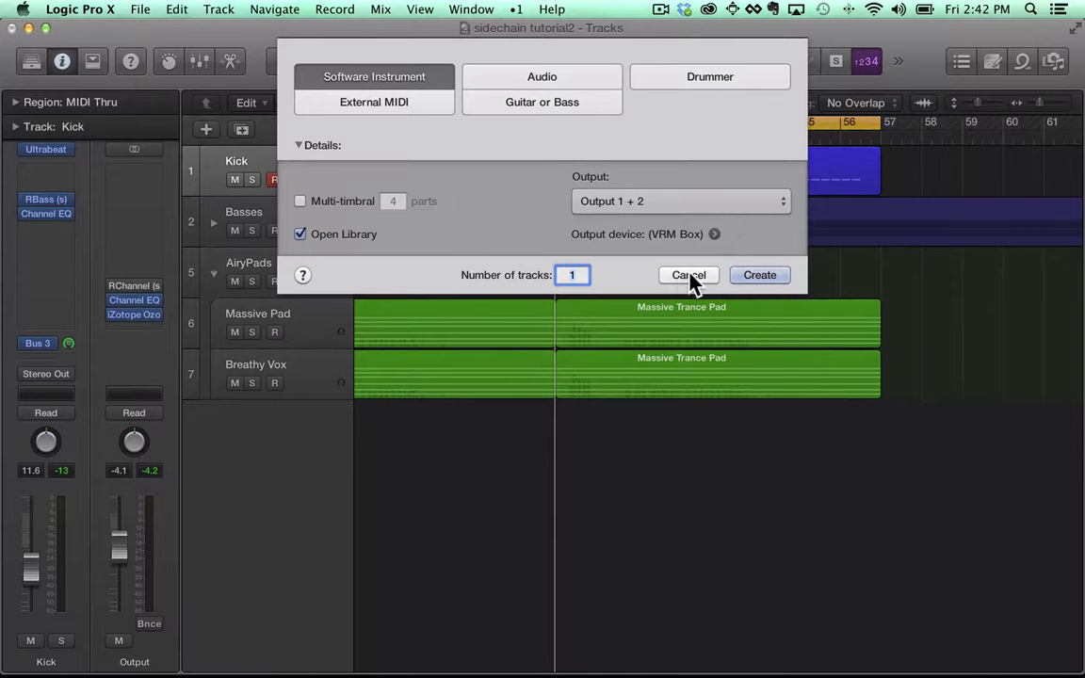
left_click(743, 280)
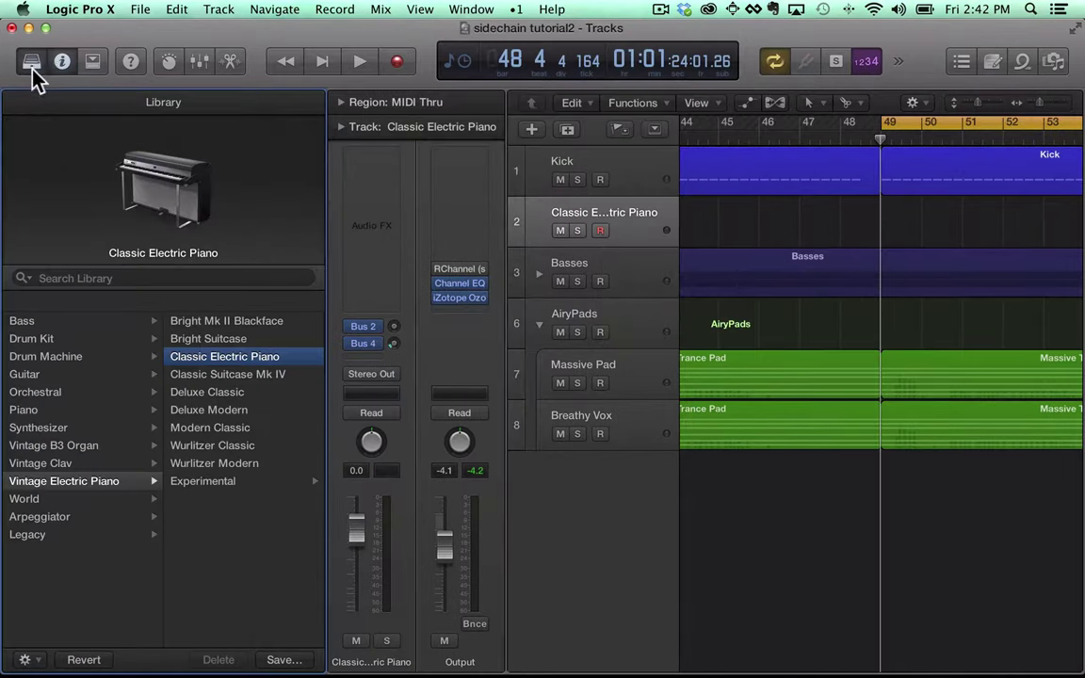
- Close the Library and set the new track's Bus 2 and Bus 4 sends to No Send
left_click(31, 62)
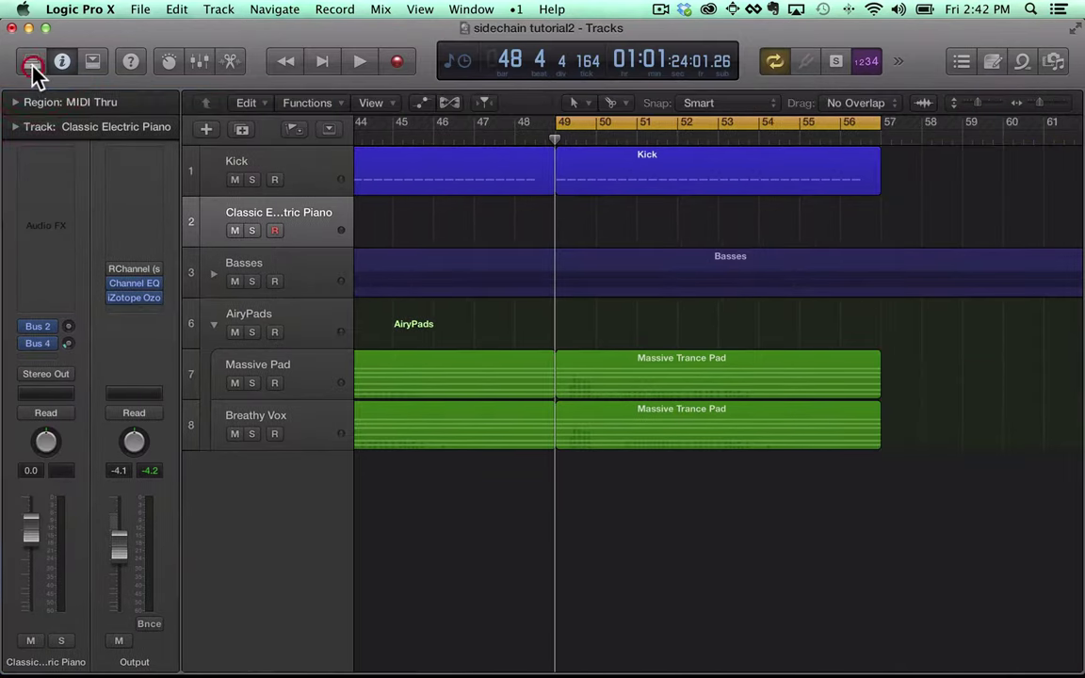
left_click(53, 325)
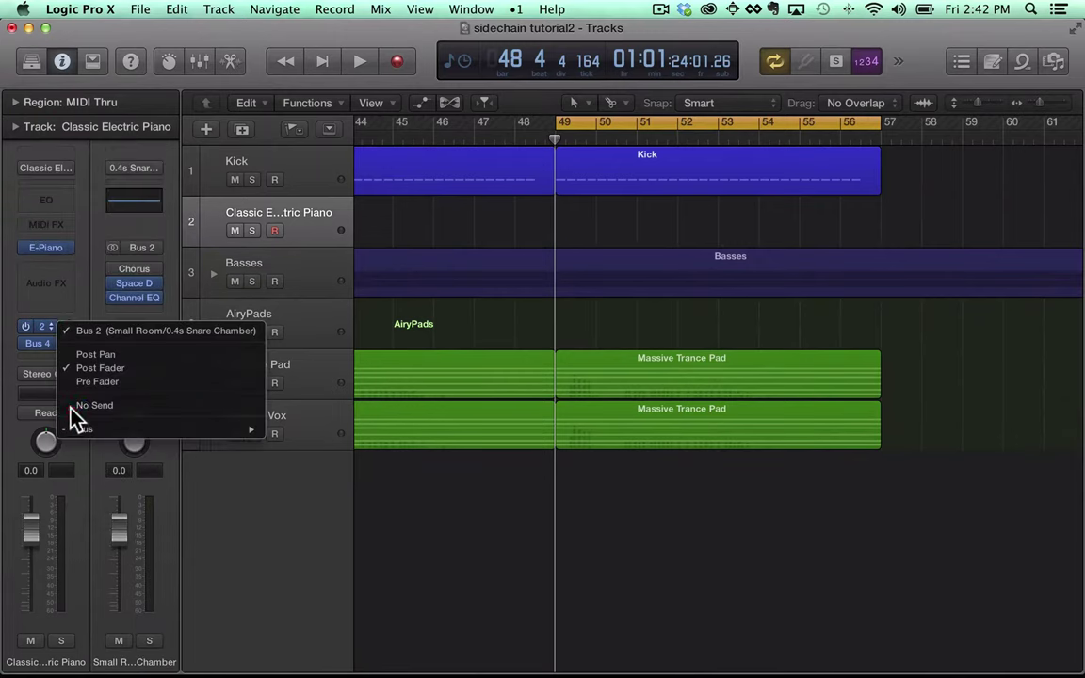
left_click(70, 406)
left_click(54, 343)
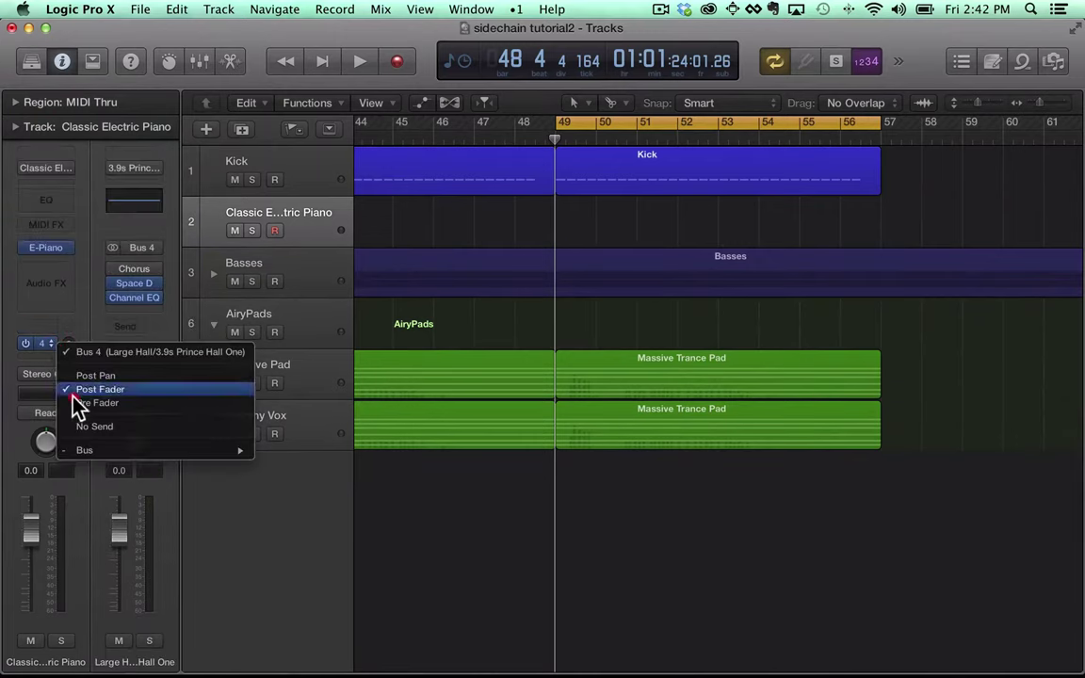
left_click(80, 425)
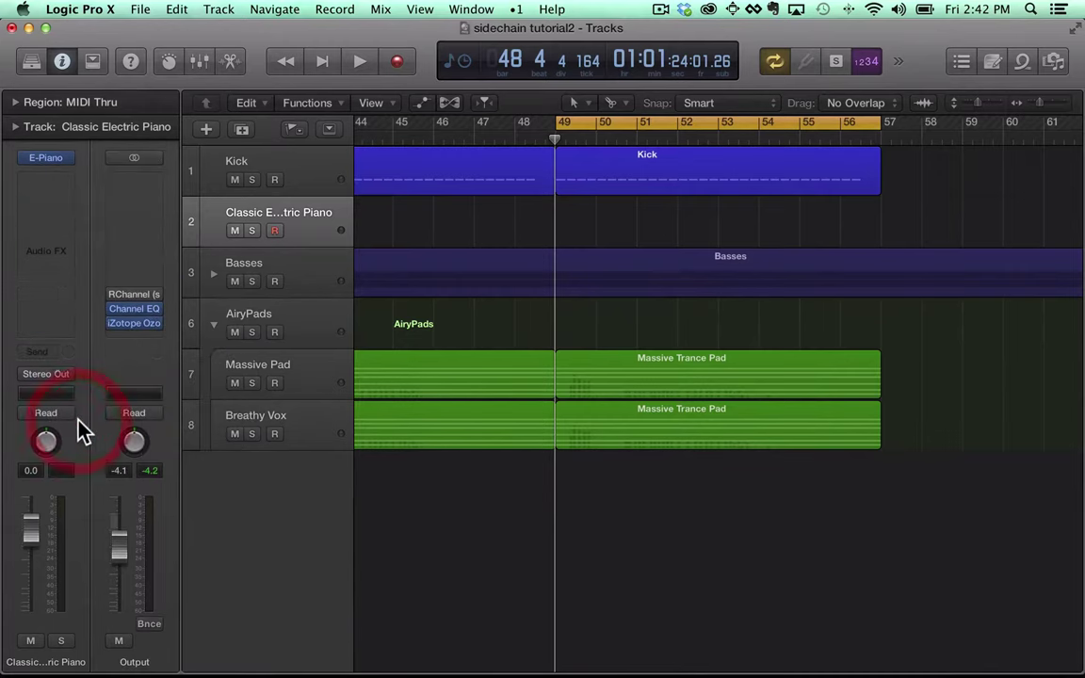
- Replace the electric piano with Ultrabeat (Drum Synth) as the track's instrument
left_click(64, 158)
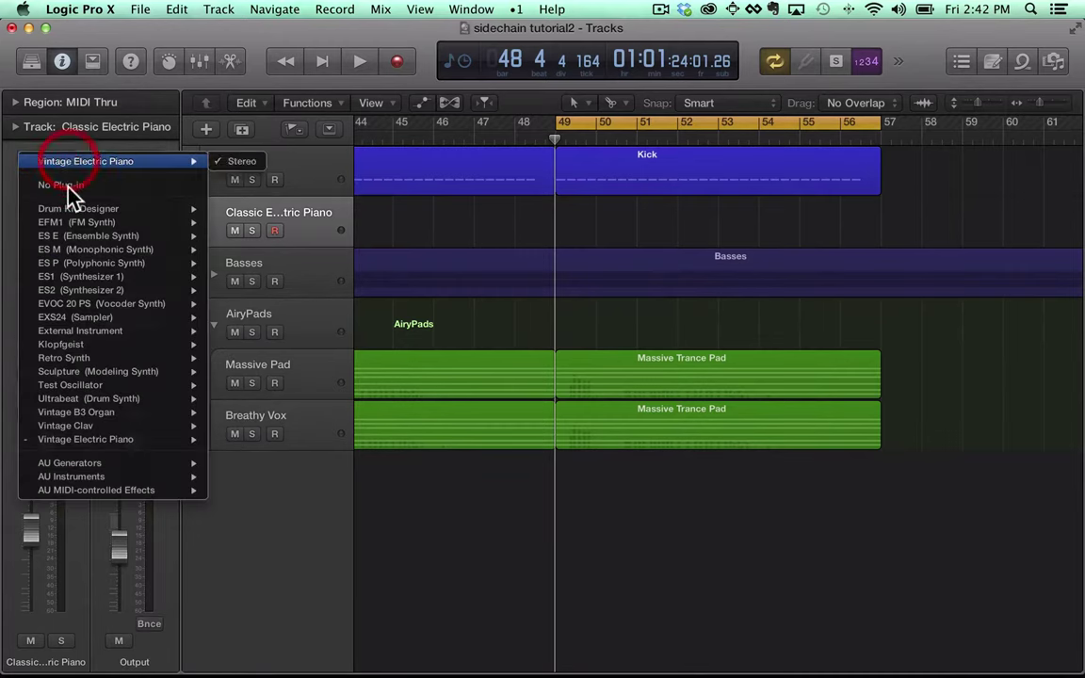
left_click(92, 396)
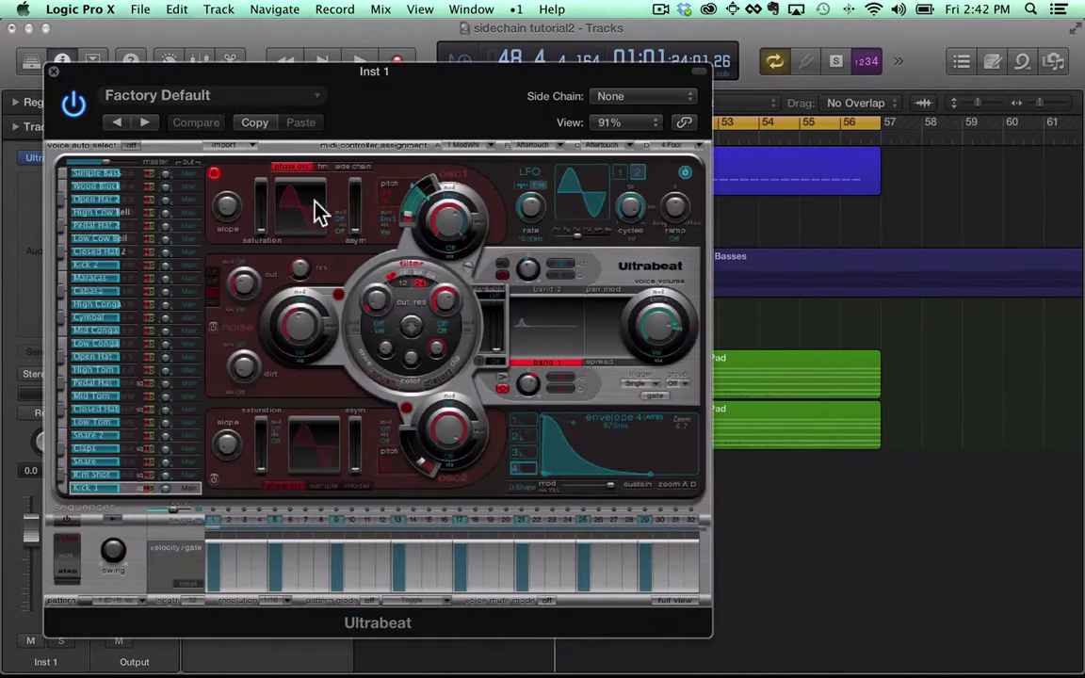
left_click_drag(223, 75, 710, 33)
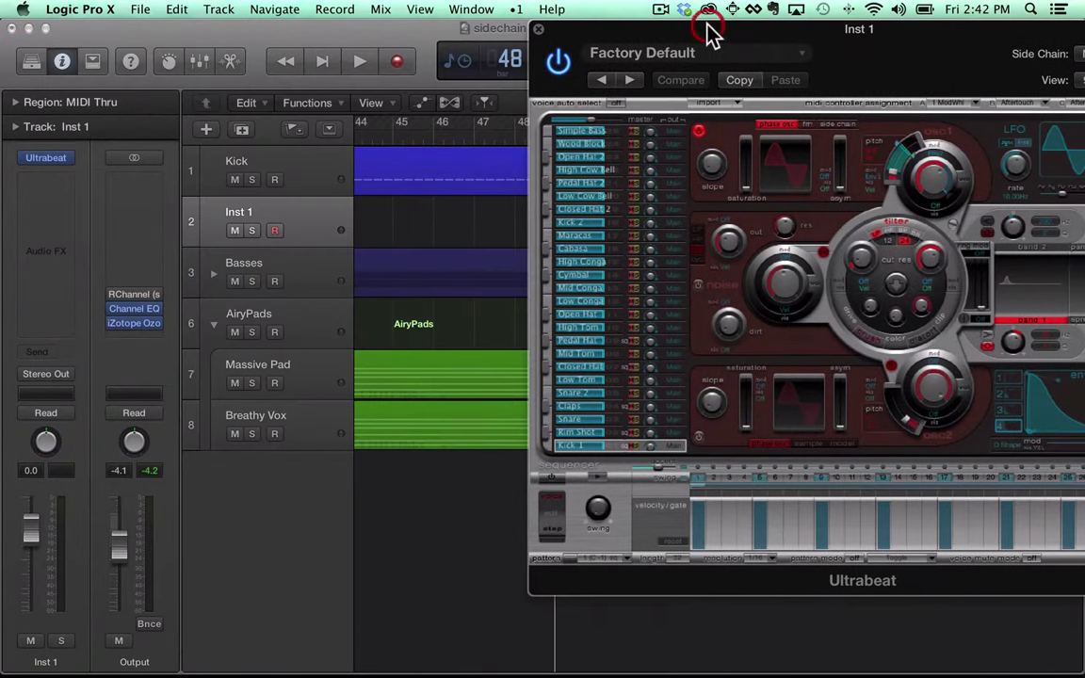
- Load the Custom Kicks preset into Ultrabeat, auditioning the kick voice before and after
left_click(548, 448)
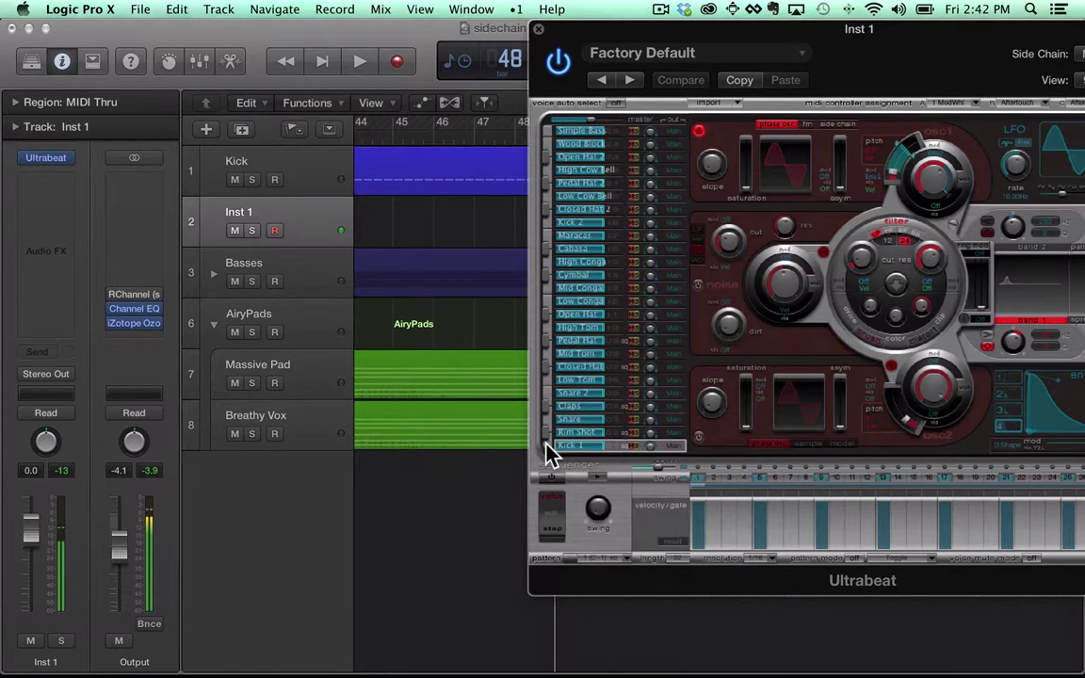
left_click(703, 54)
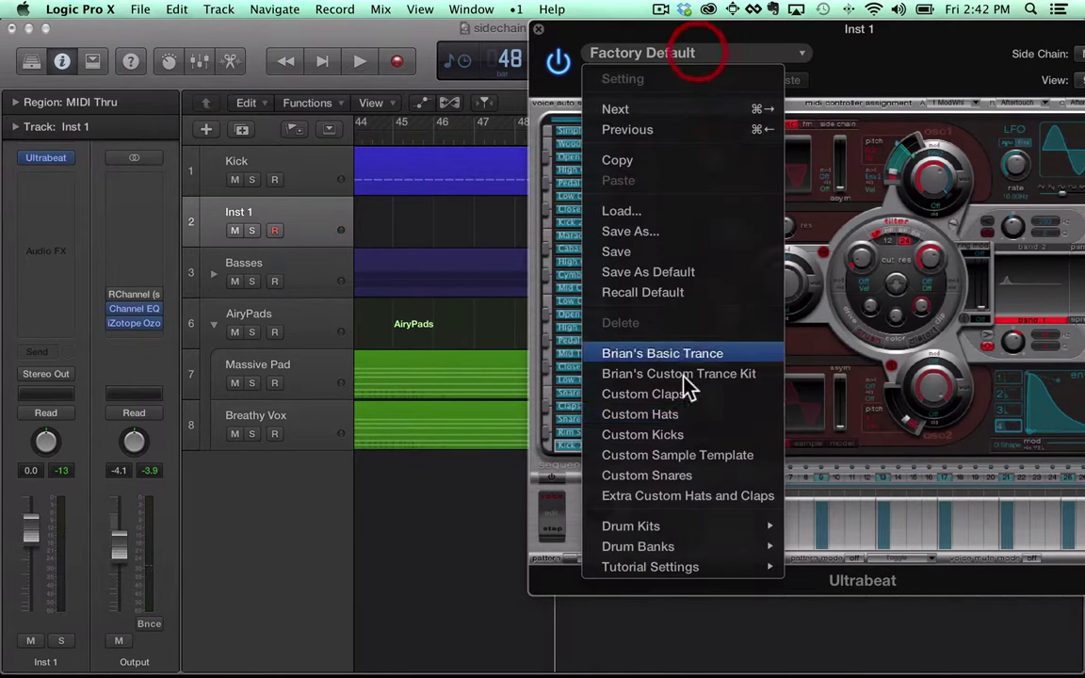
left_click(678, 434)
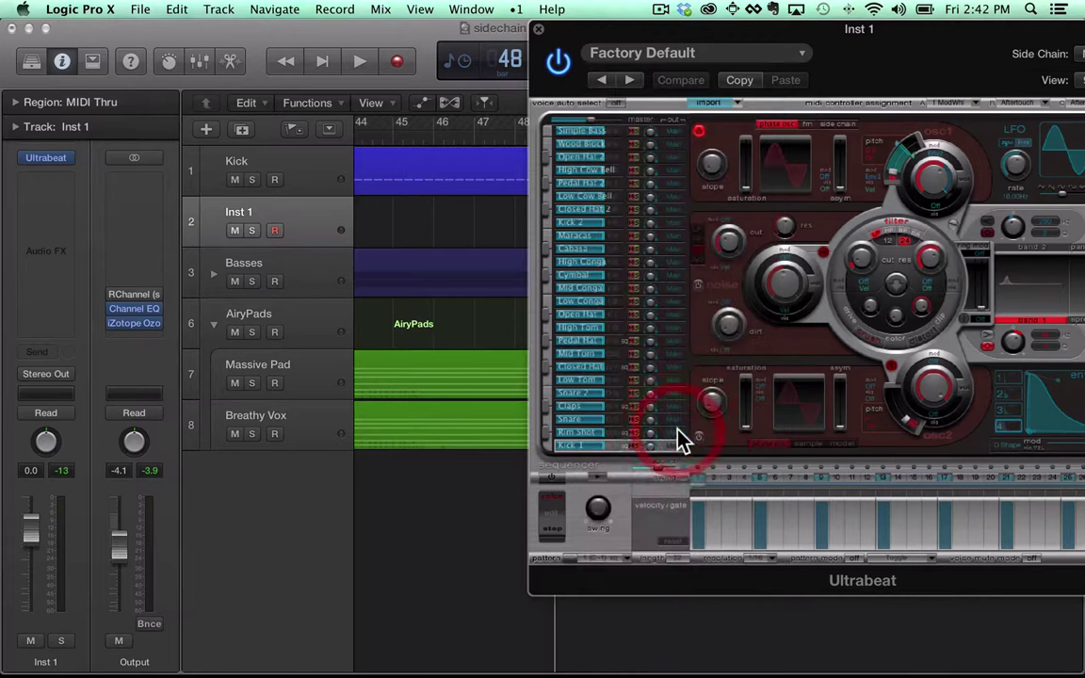
left_click(548, 444)
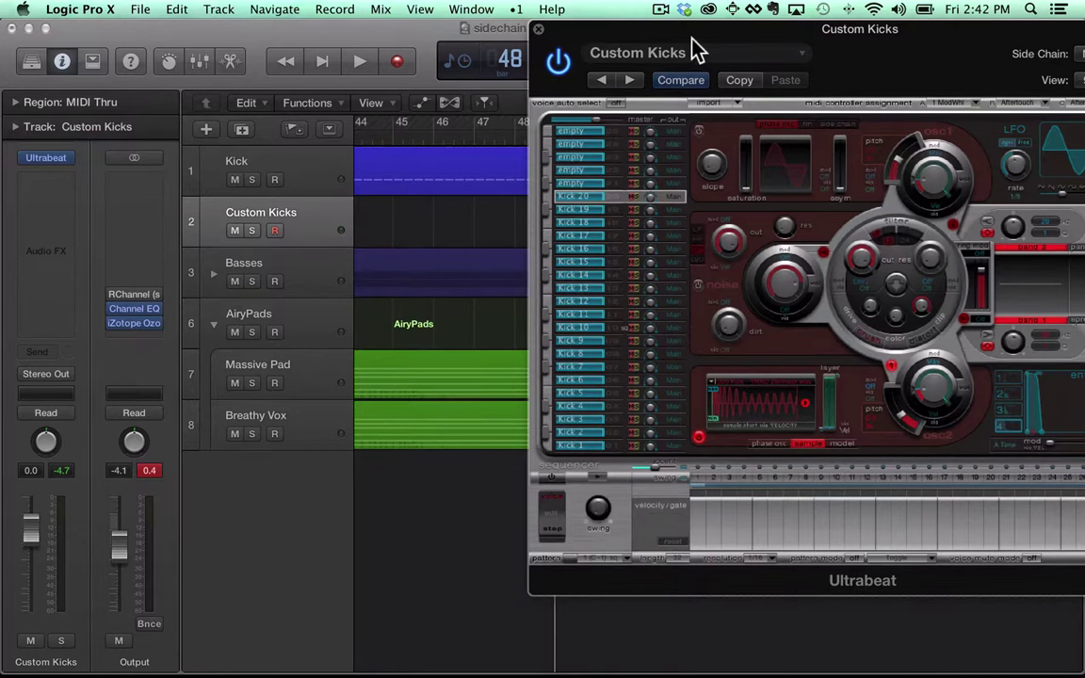
left_click_drag(691, 39, 588, 41)
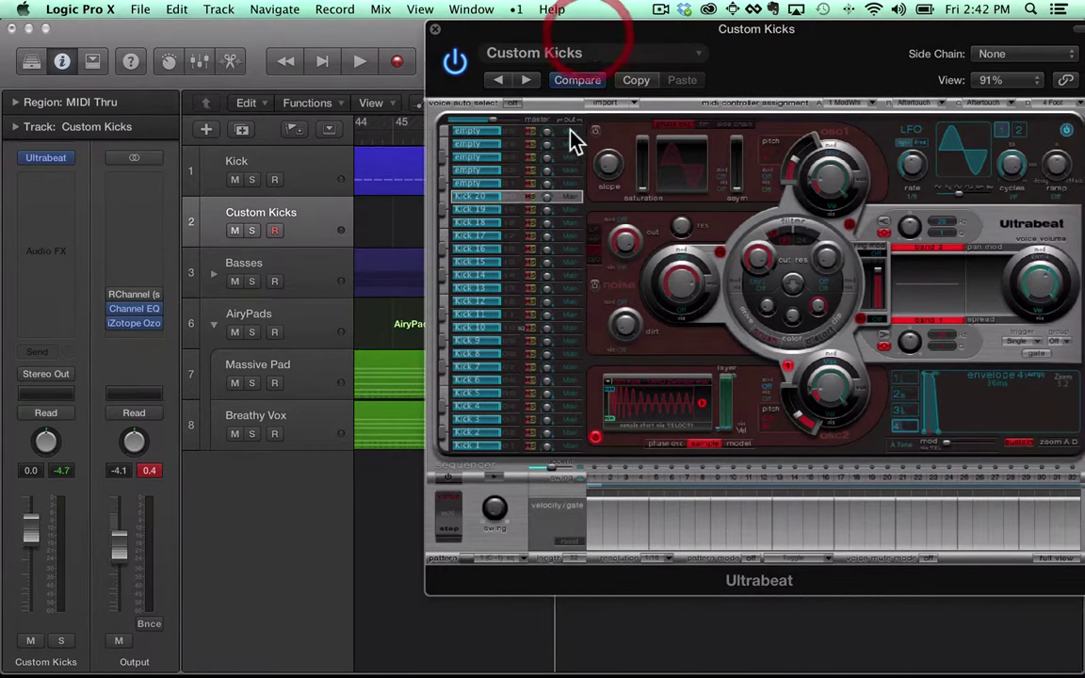
- Give Kick 1 a hit on every downbeat from the pattern options and preview it
right_click(597, 487)
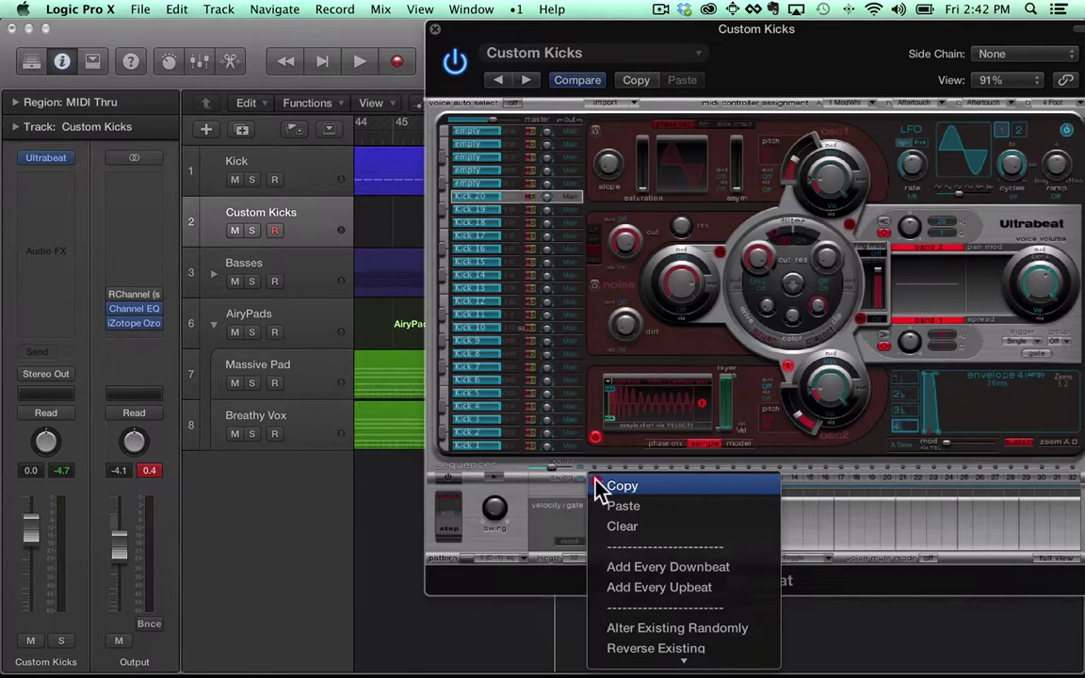
left_click(597, 488)
right_click(597, 488)
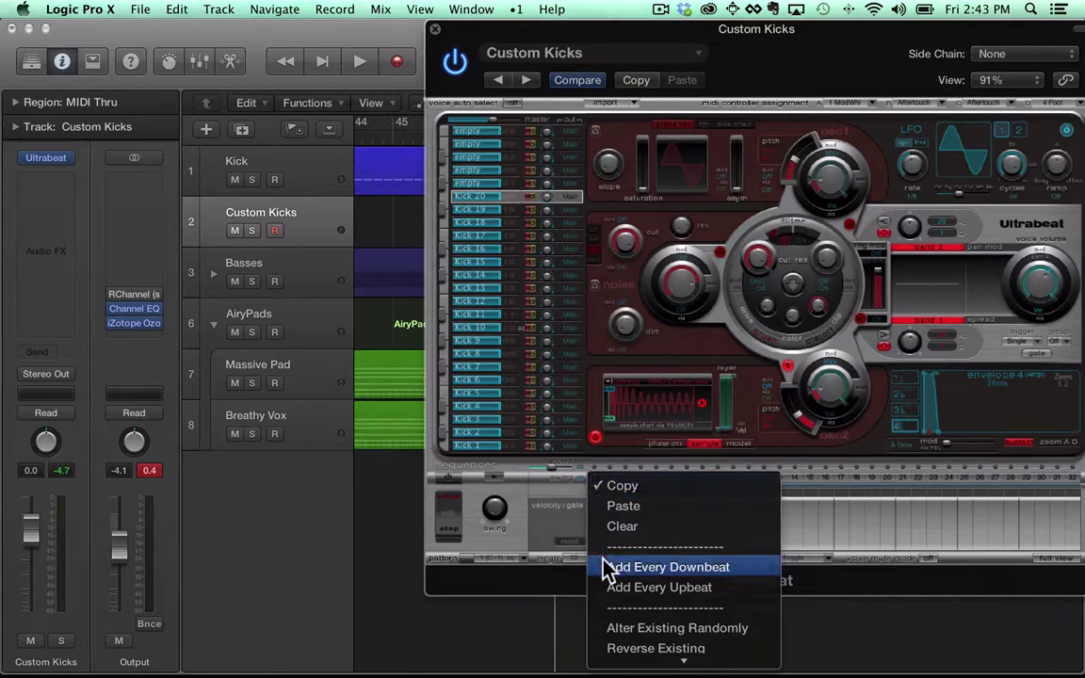
left_click(584, 464)
left_click(473, 447)
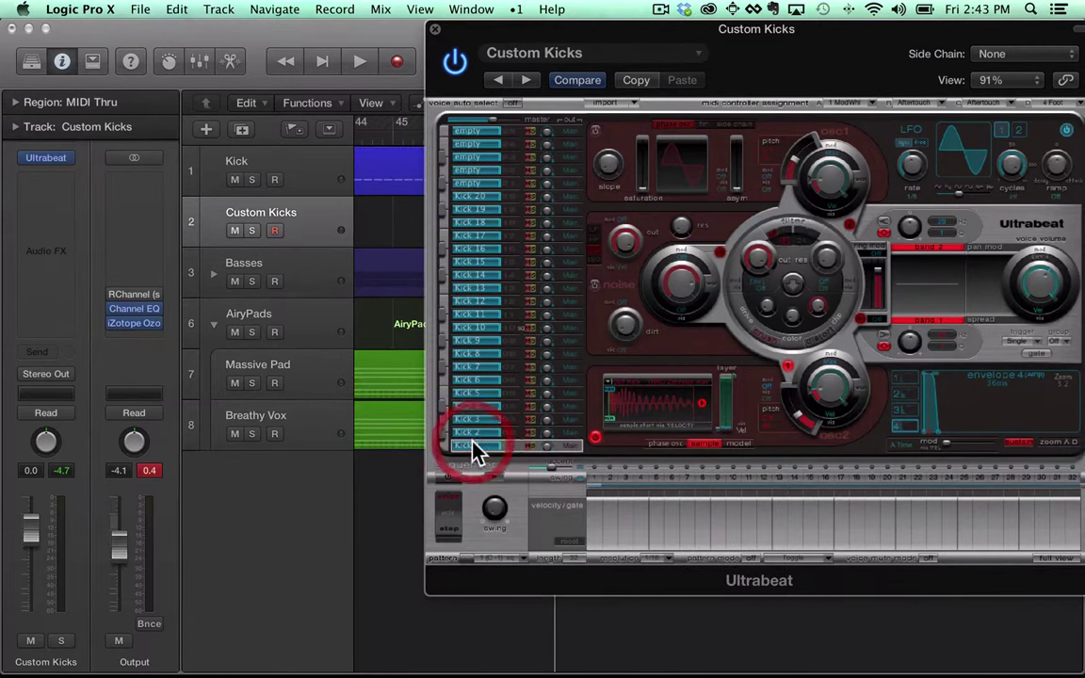
right_click(595, 486)
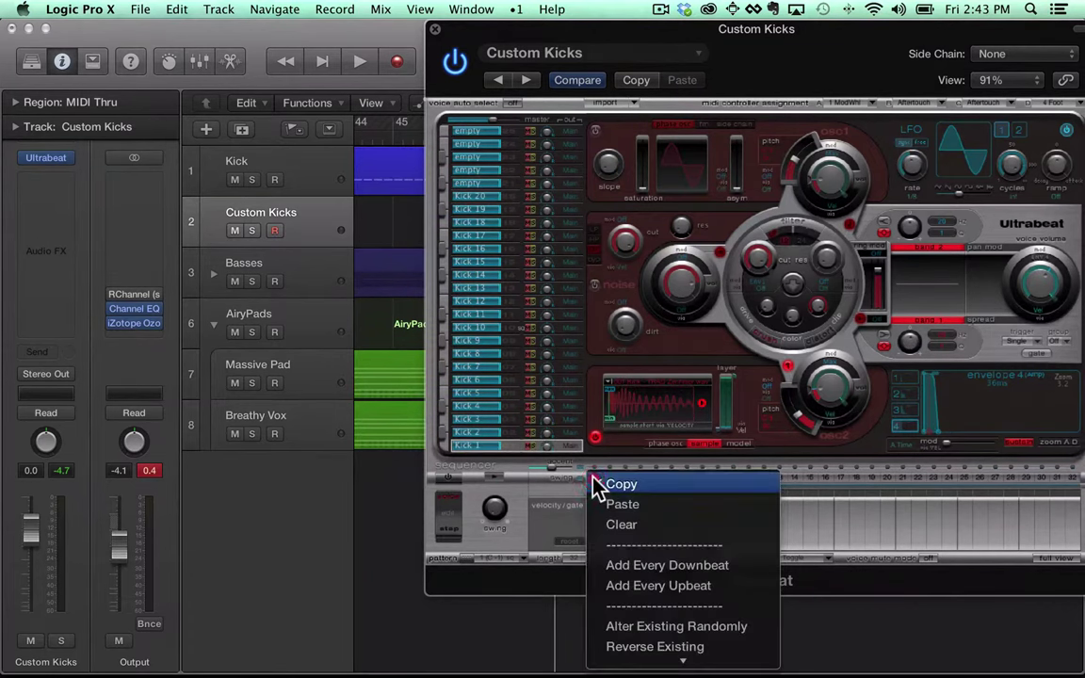
left_click(621, 572)
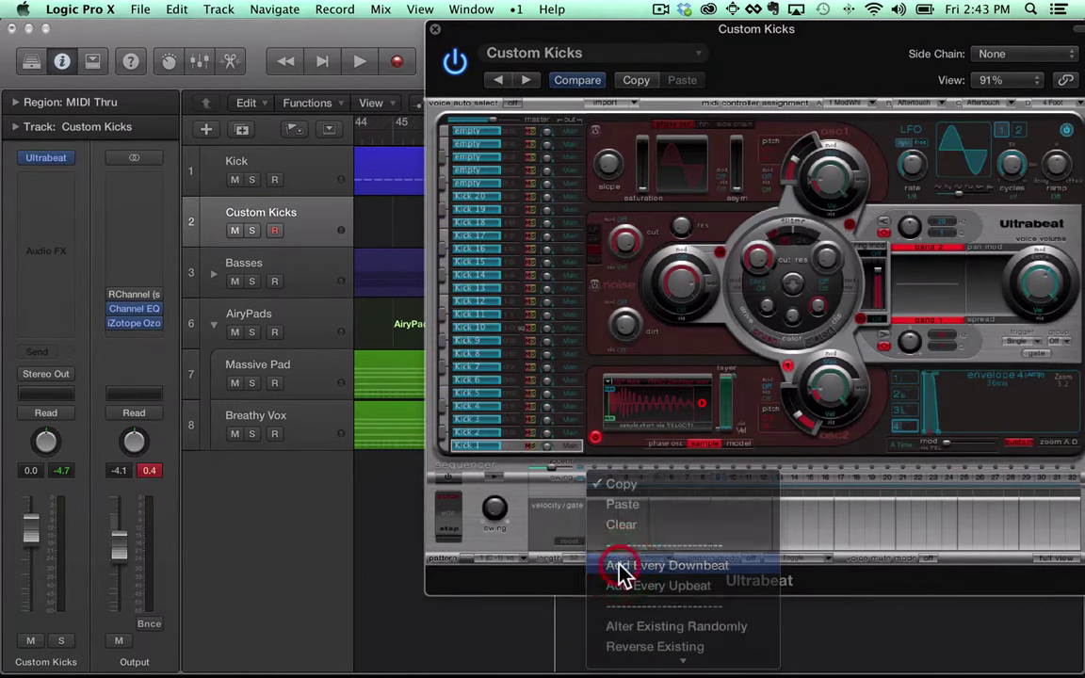
left_click(494, 480)
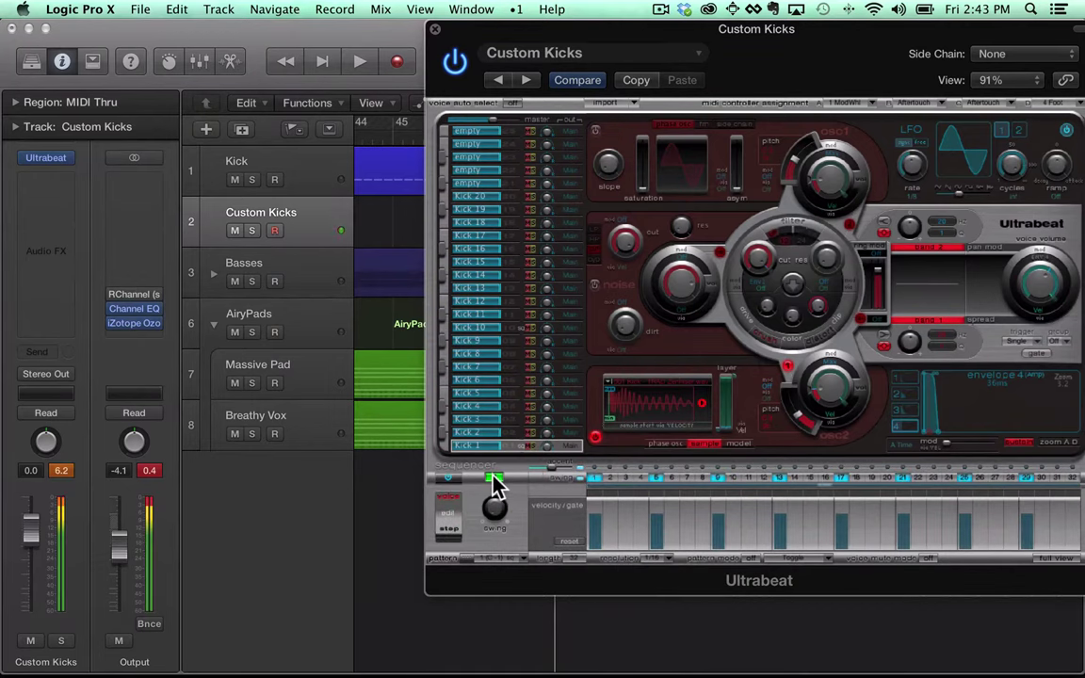
left_click(494, 480)
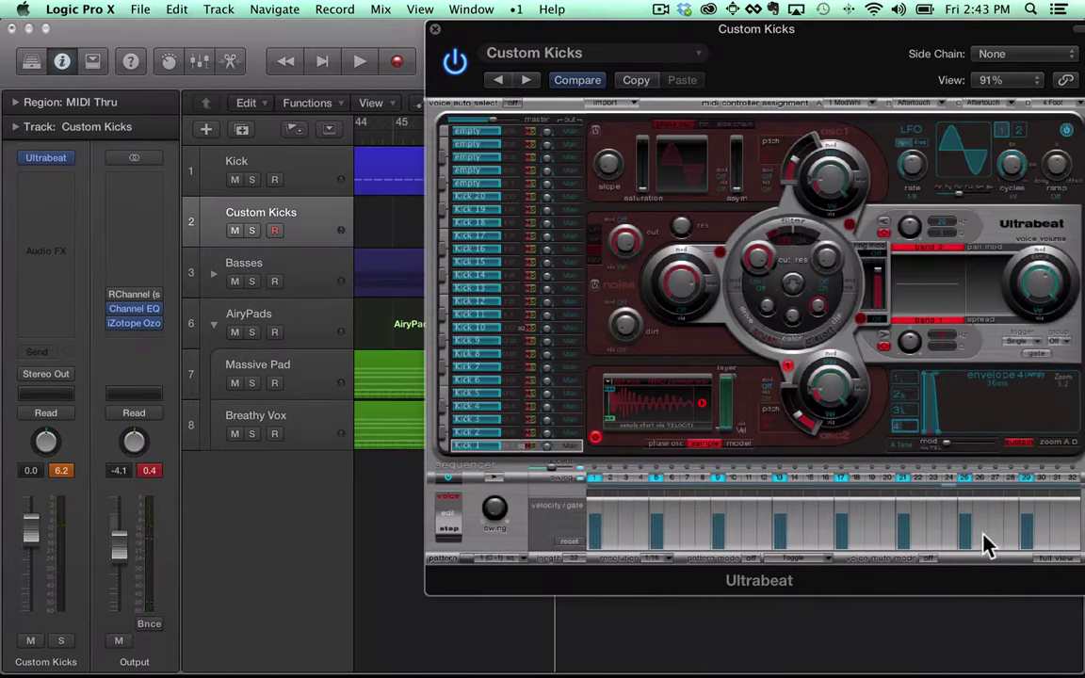
- Clear Kick 10's steps 1, 5, 9, 13, 17, 21, 25 and 29 in the full grid
left_click(1058, 558)
left_click_drag(591, 327, 701, 322)
left_click(717, 327)
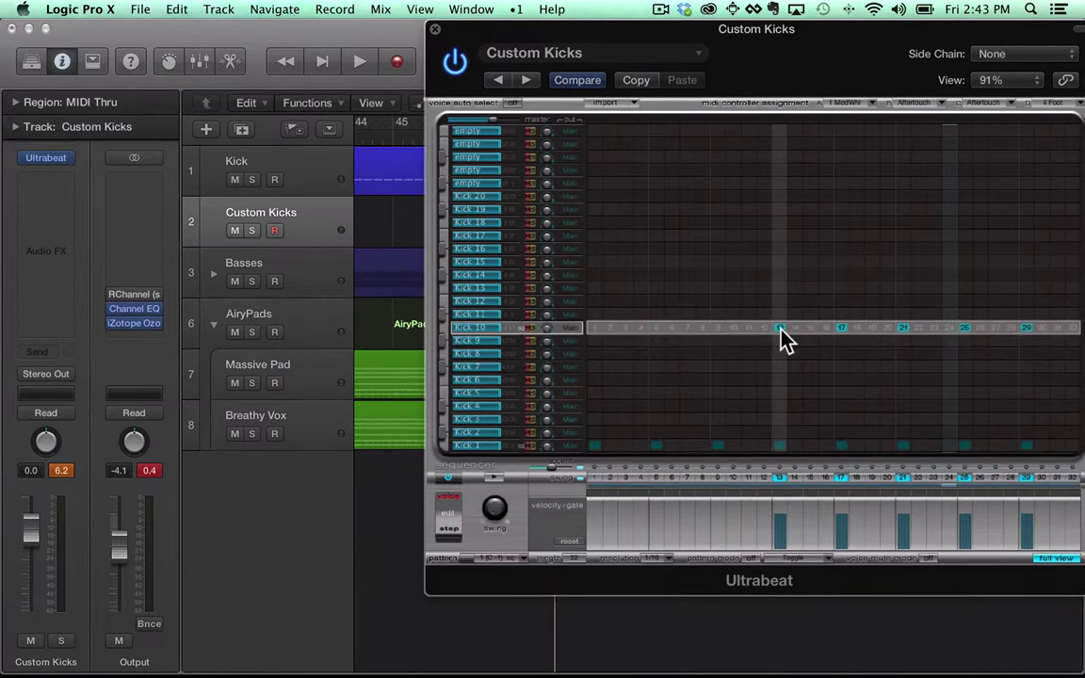
left_click(779, 328)
left_click(841, 328)
left_click(902, 328)
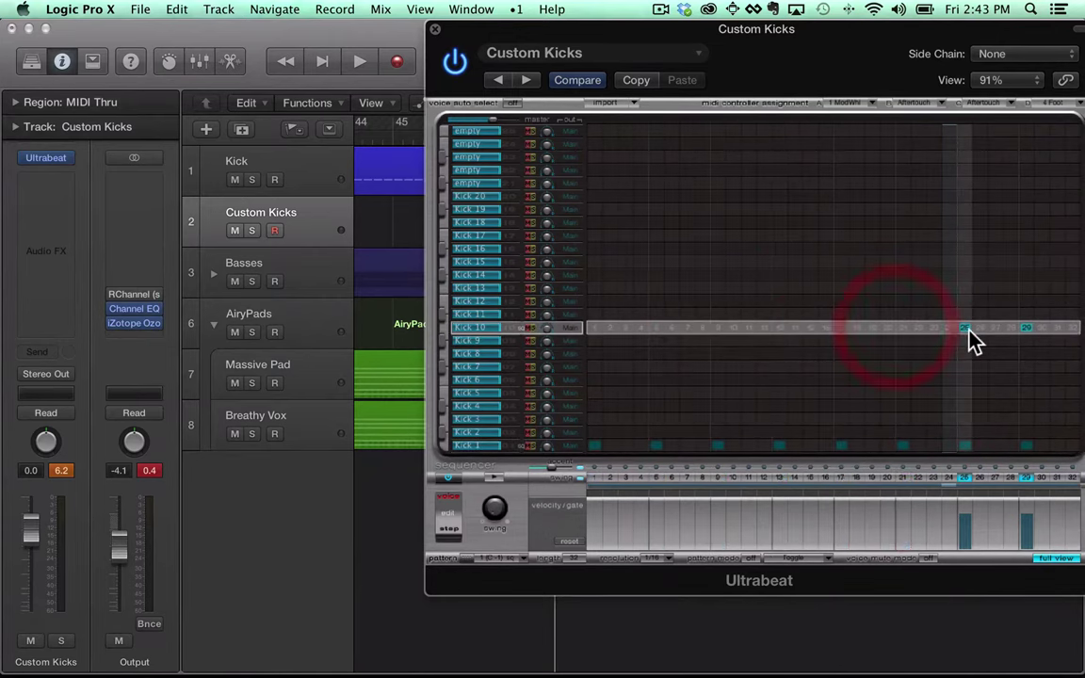
left_click(964, 328)
left_click(1026, 328)
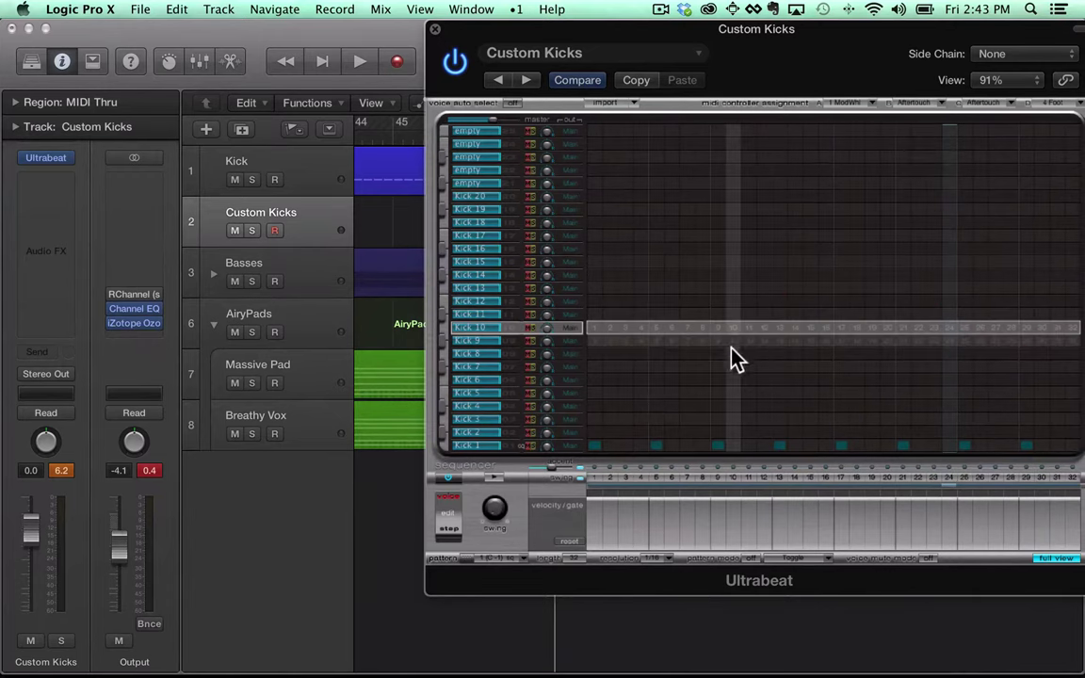
- Reselect Kick 1, switch the step sequencer on and preview the kick pattern
left_click(528, 565)
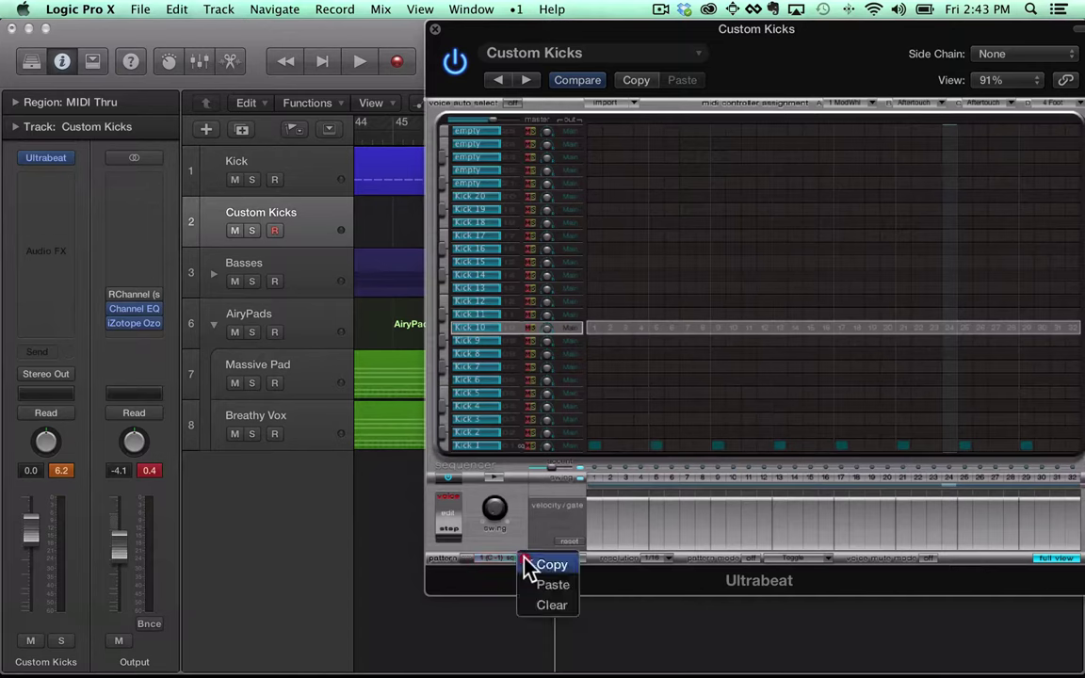
left_click(557, 503)
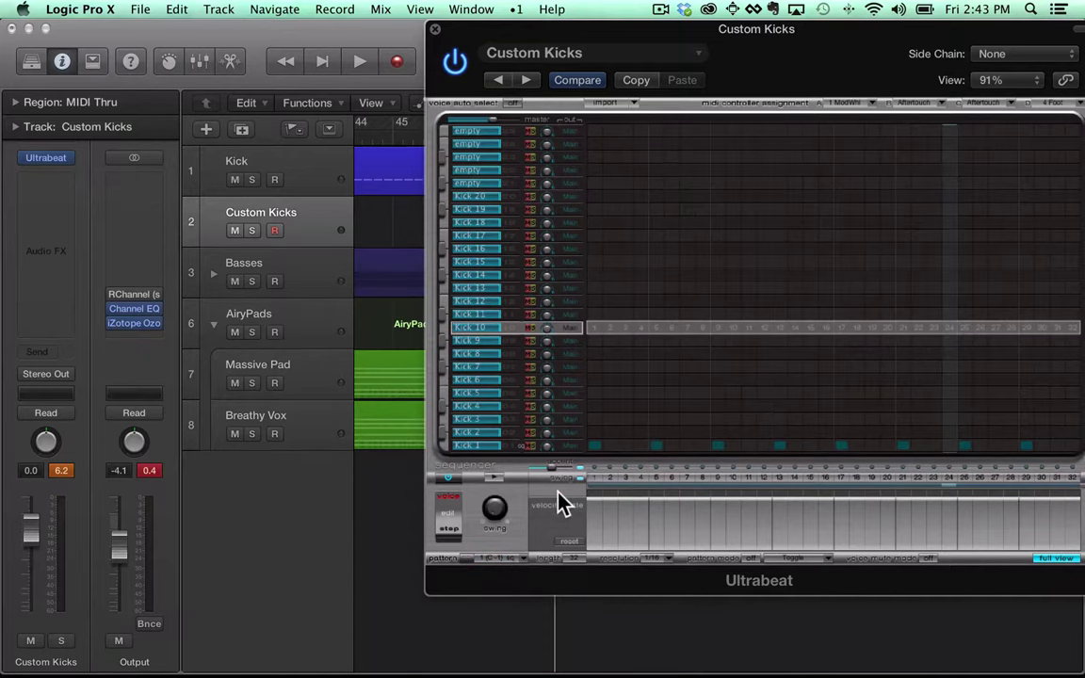
left_click(465, 447)
left_click(491, 478)
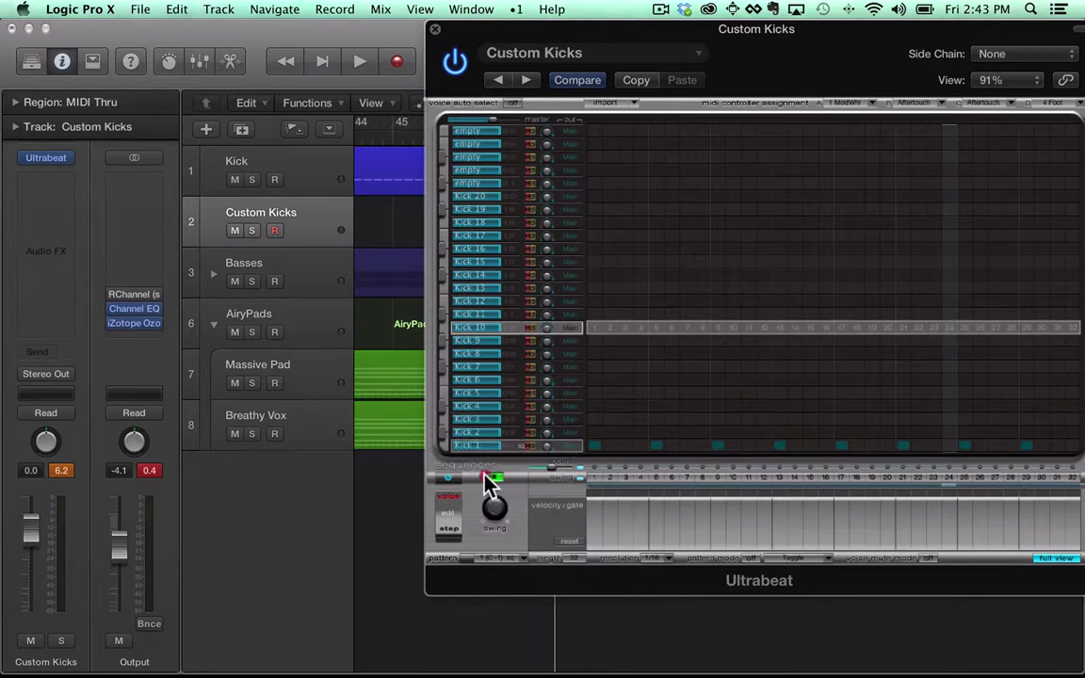
left_click(489, 480)
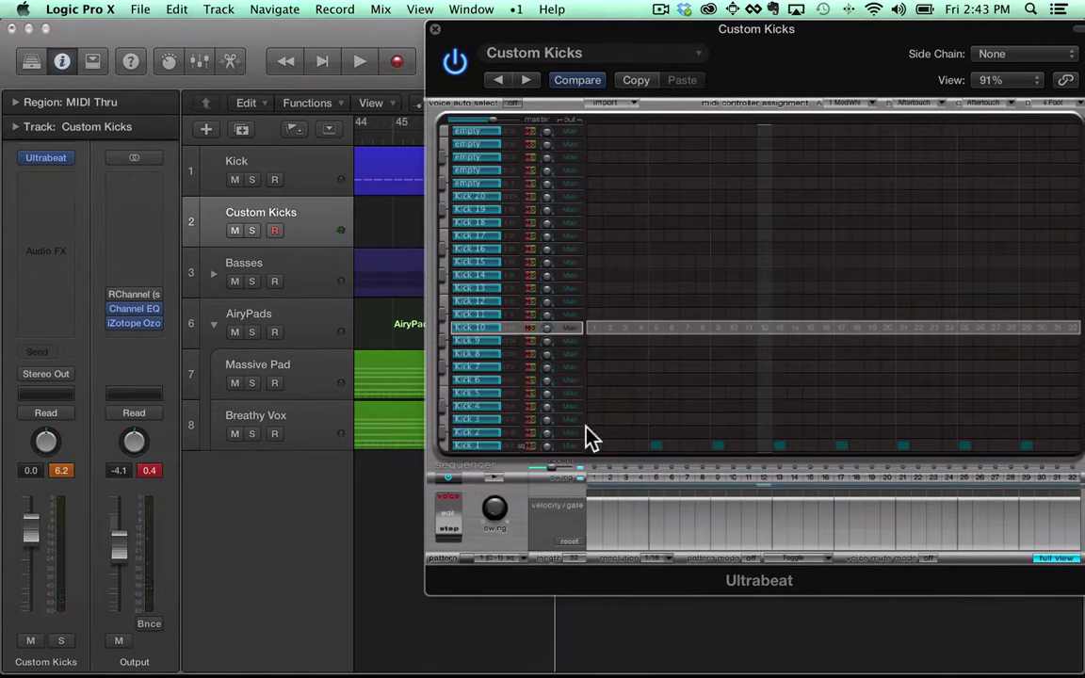
- Rename Custom Kicks to 'Sidechain' and drop the Ultrabeat pattern there as a region at bar 49
left_click_drag(531, 47, 436, 34)
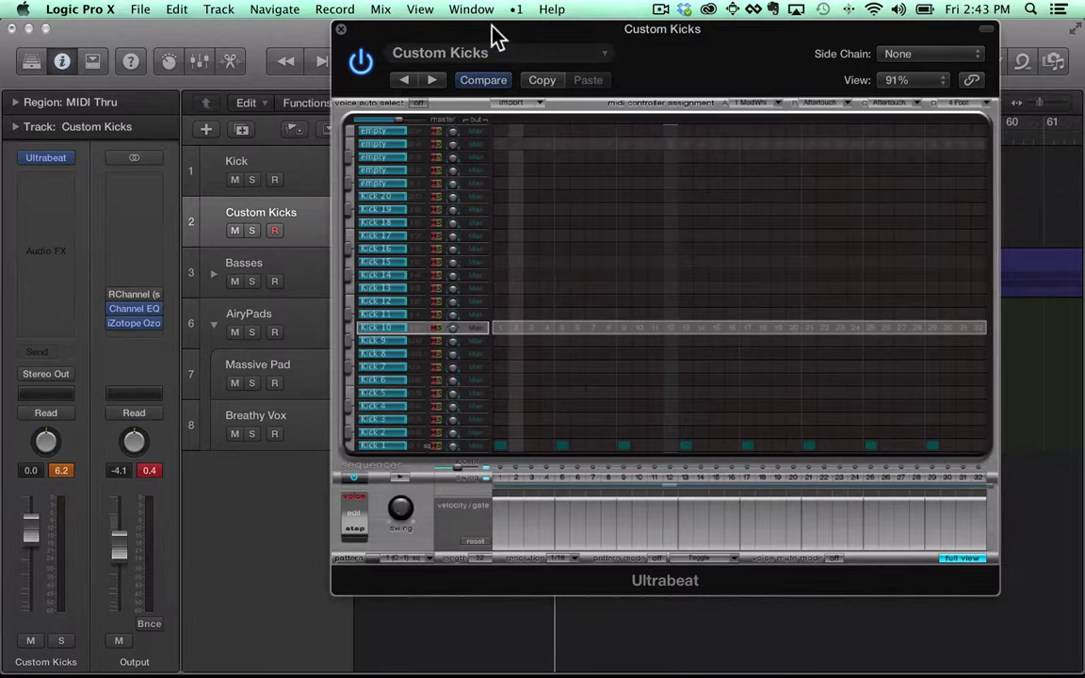
left_click_drag(496, 29, 815, 29)
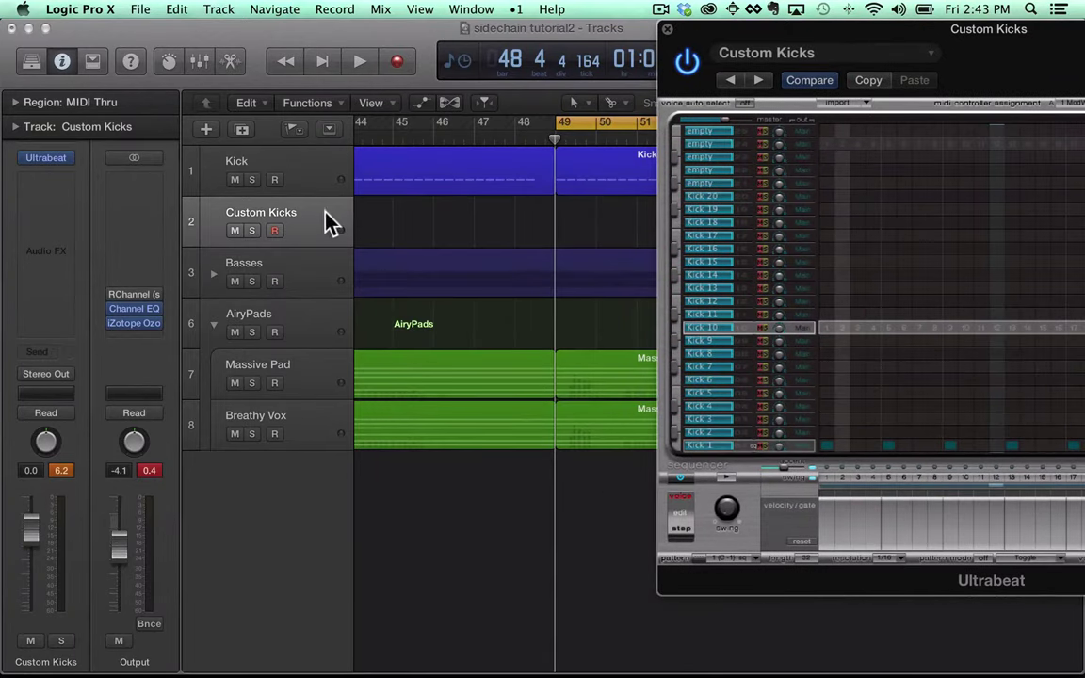
double_click(275, 210)
type("Sidechain")
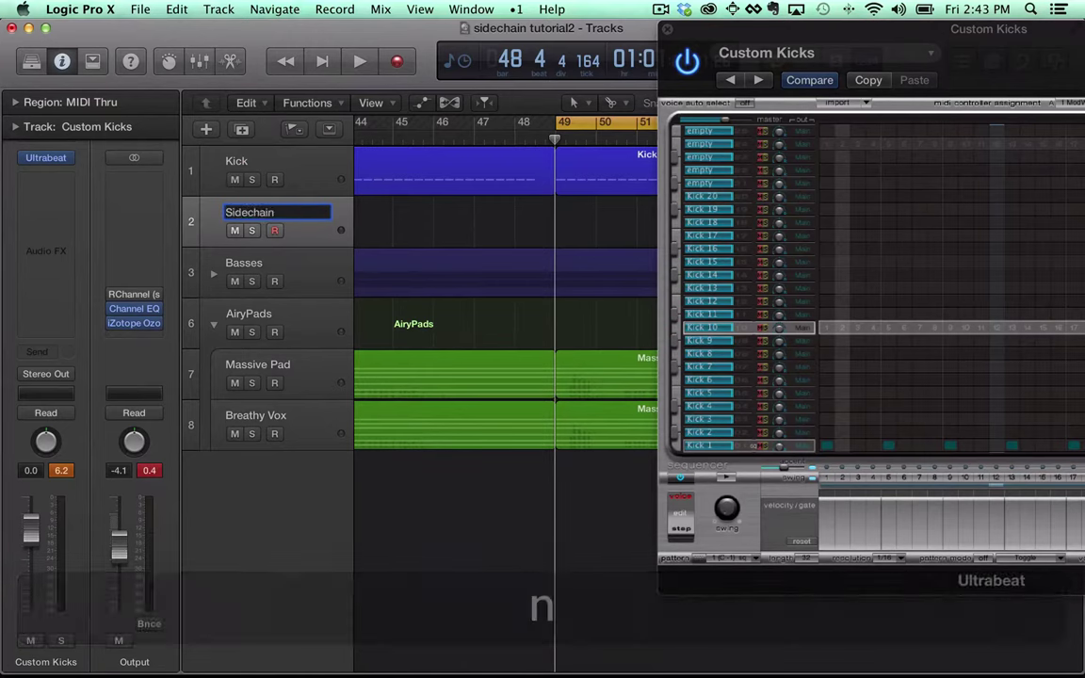
key("Return")
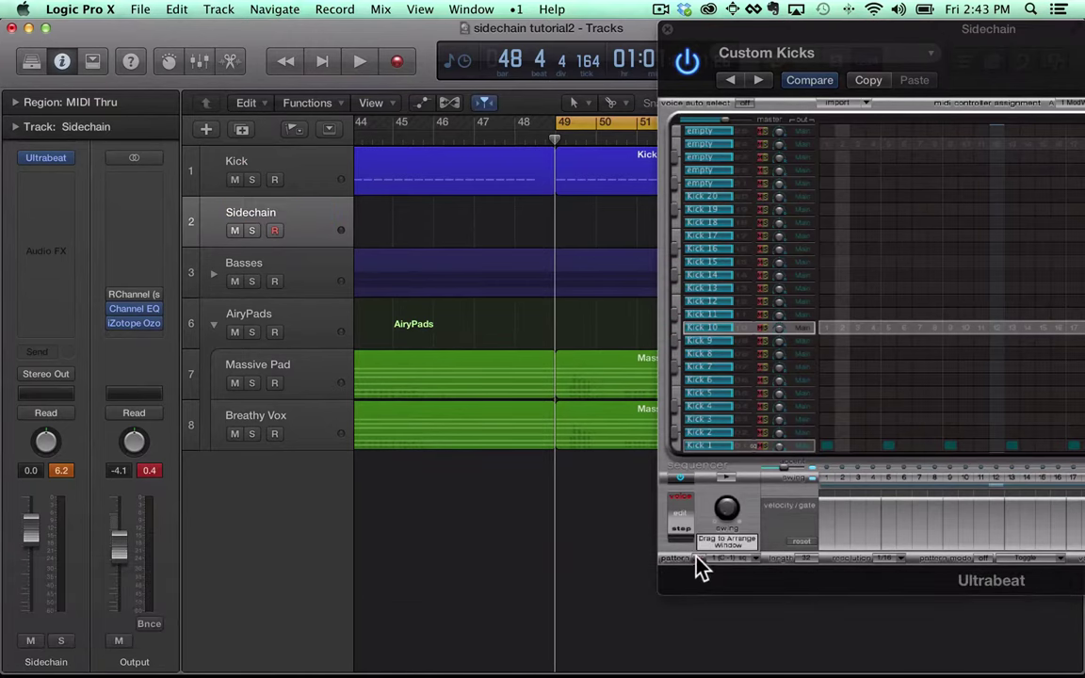
left_click_drag(700, 567, 573, 220)
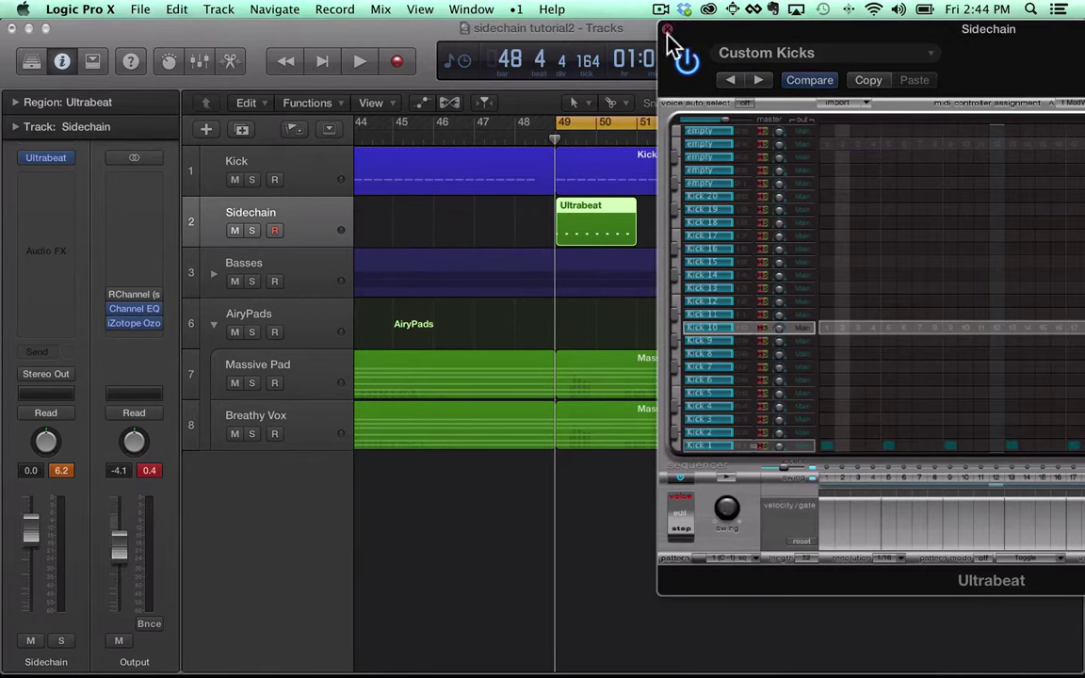
left_click(668, 30)
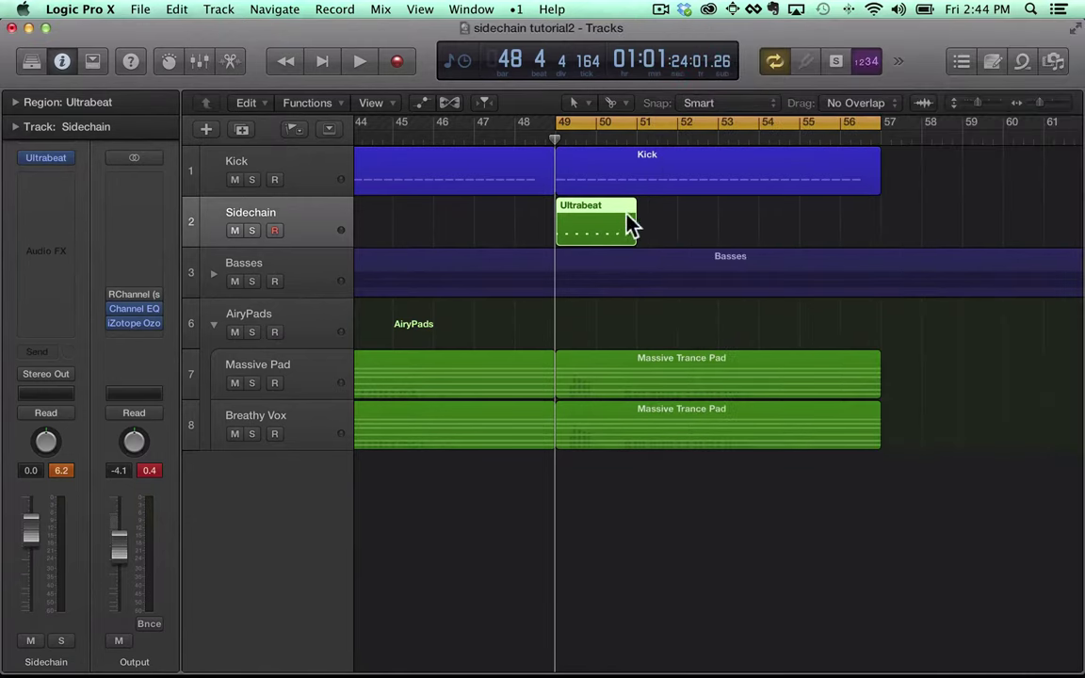
- Loop the Ultrabeat region to bar 57, move Sidechain above Kick, and colour the region dark magenta
left_click_drag(636, 212, 880, 221)
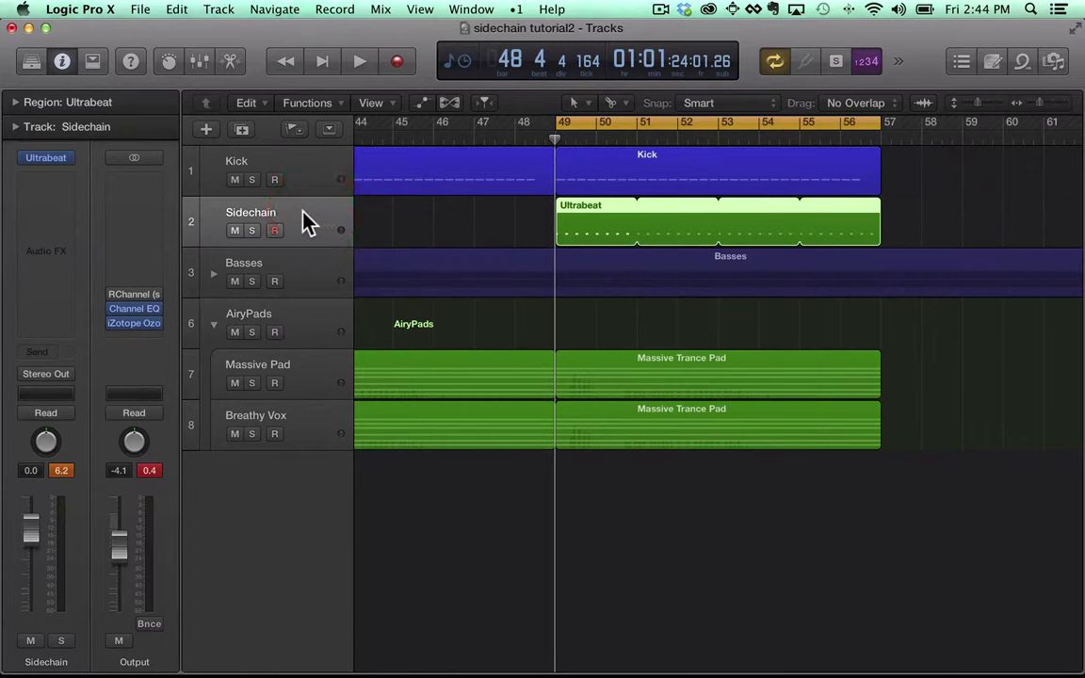
left_click_drag(304, 216, 301, 160)
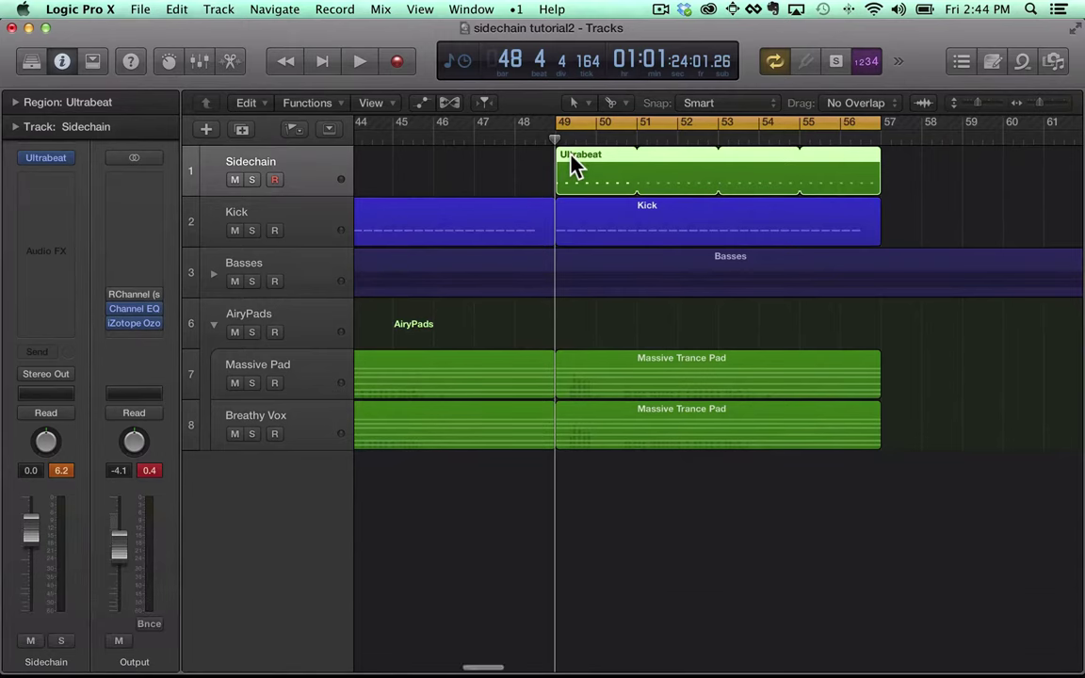
right_click(574, 167)
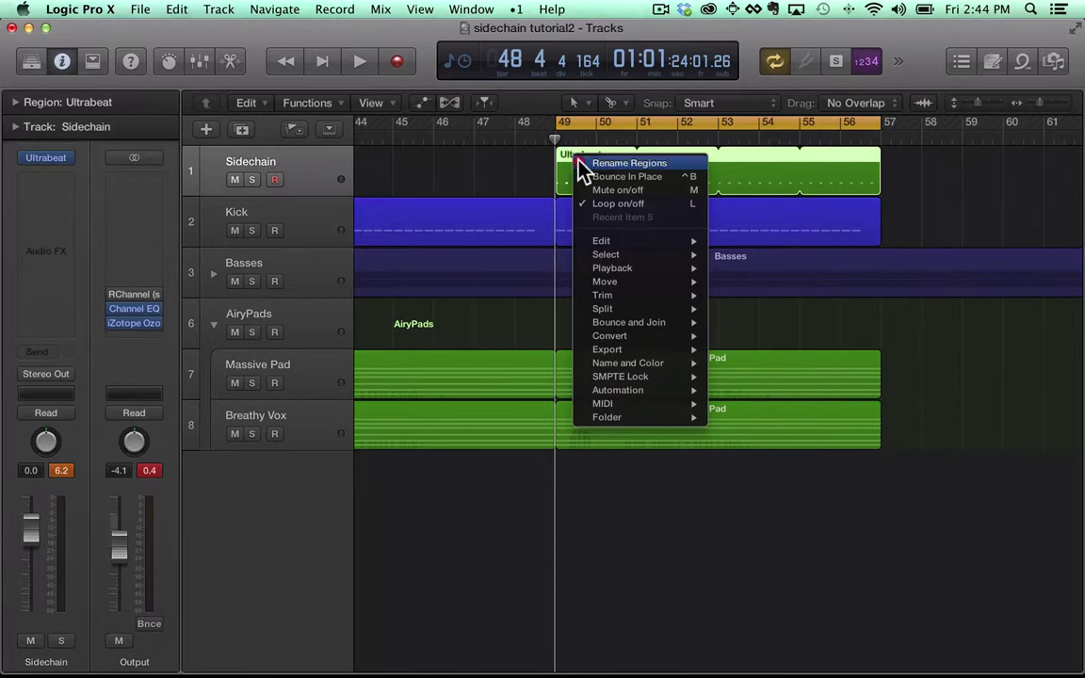
mouse_move(604, 365)
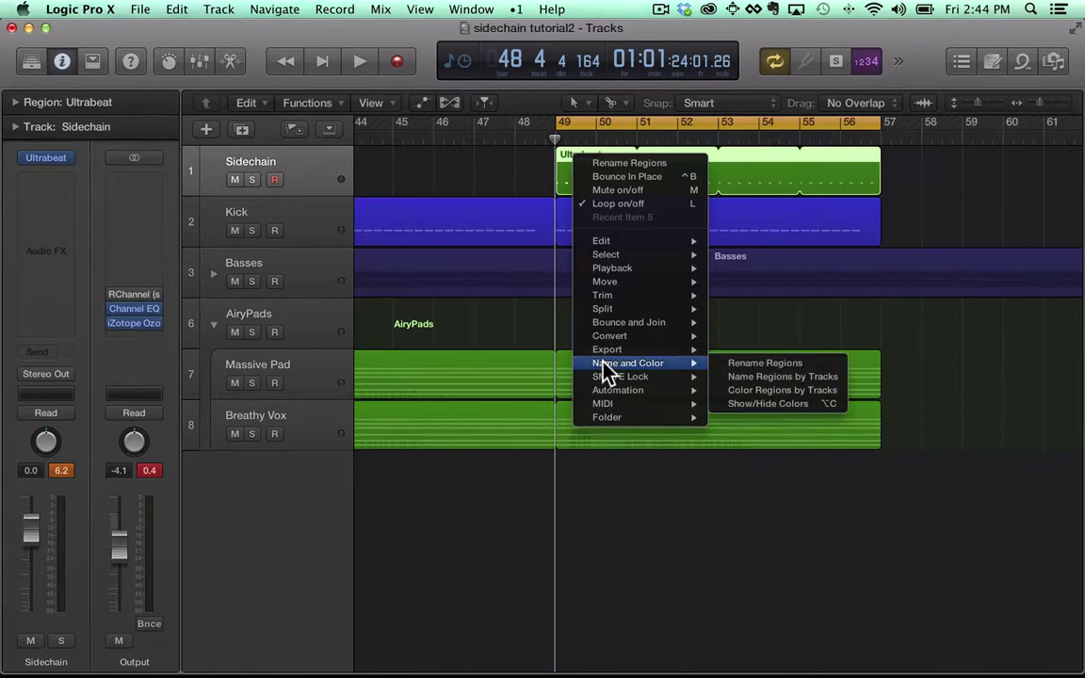
left_click(723, 404)
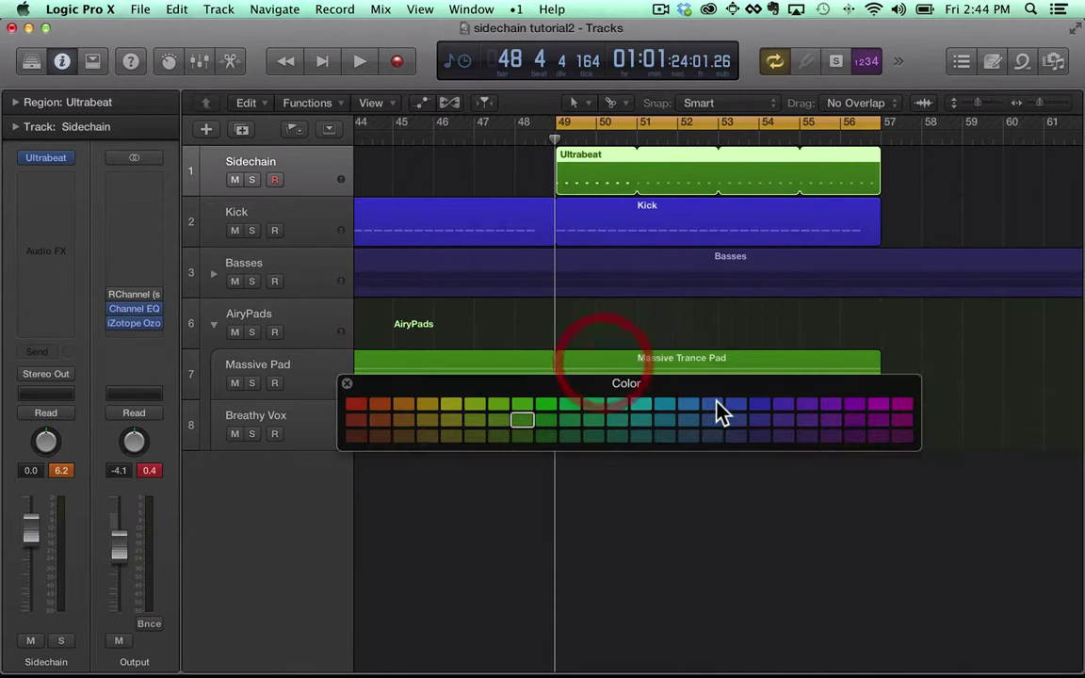
left_click(664, 405)
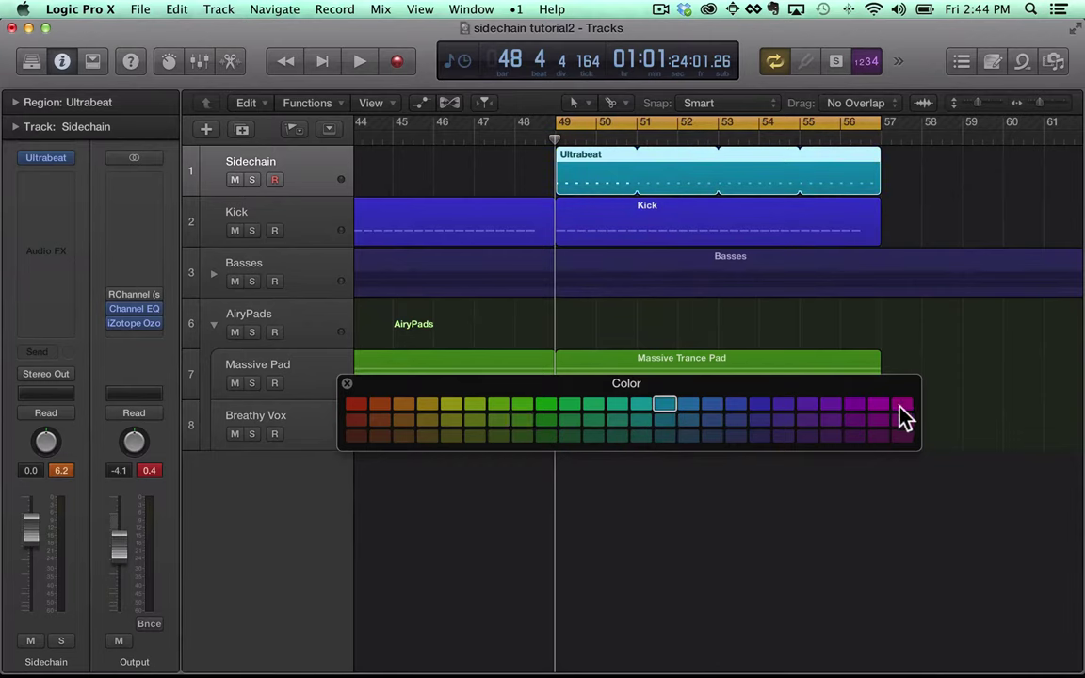
left_click(906, 436)
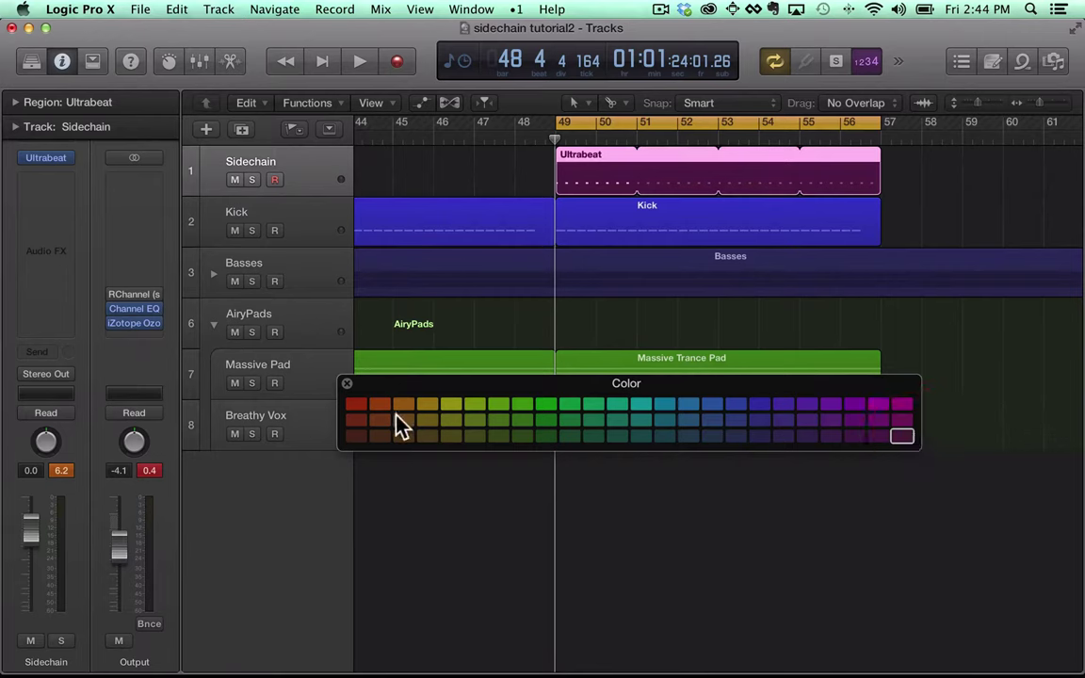
left_click(358, 404)
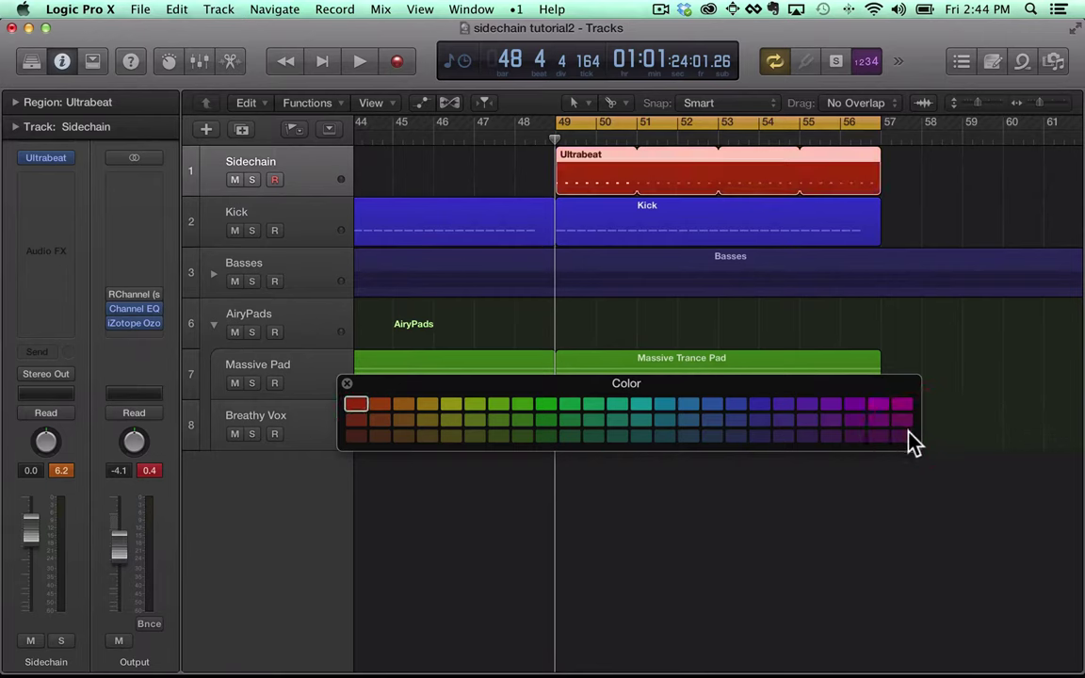
left_click(904, 436)
left_click(347, 384)
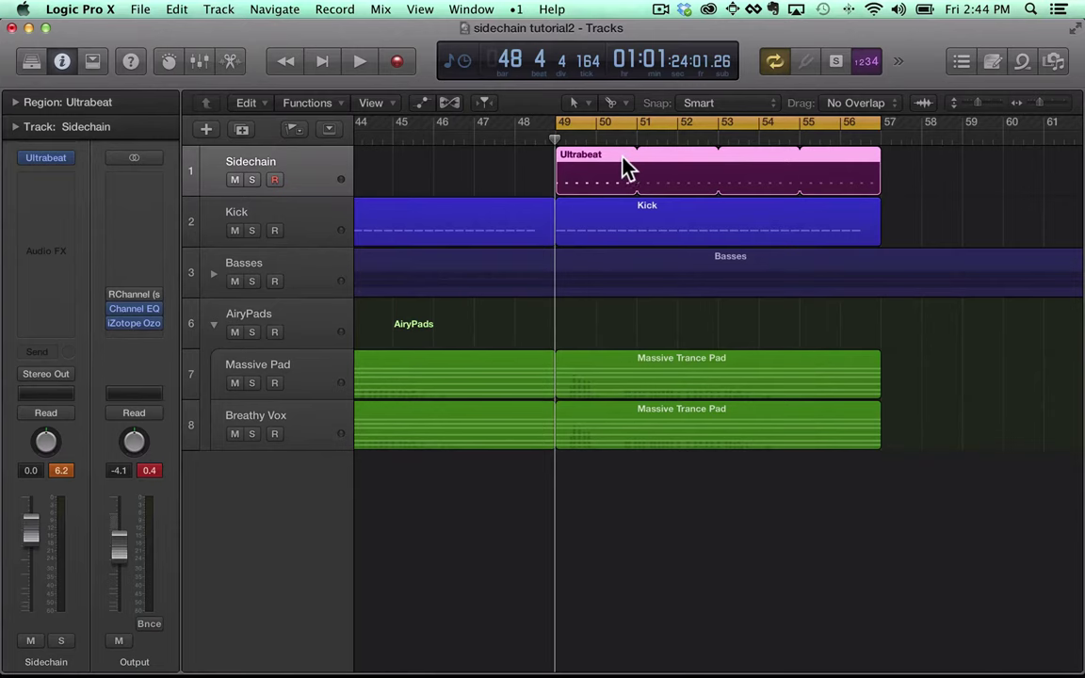
left_click(280, 209)
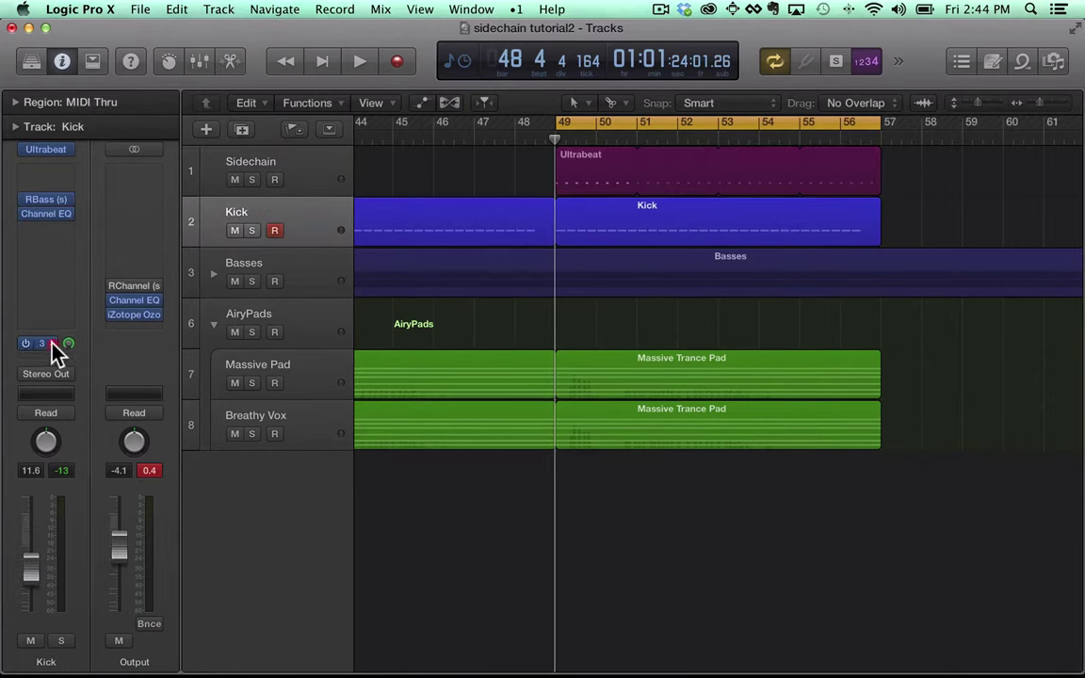
- Remove Kick's Bus 3 send and send the Sidechain track to Bus 3 instead
left_click(54, 351)
left_click(74, 428)
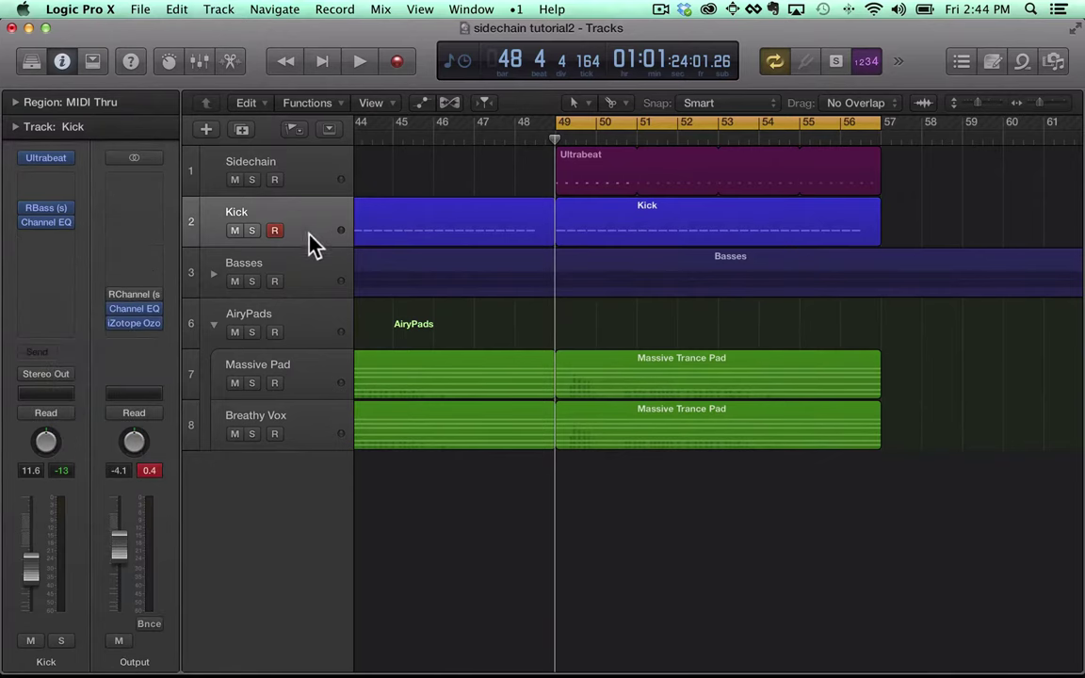
left_click(302, 174)
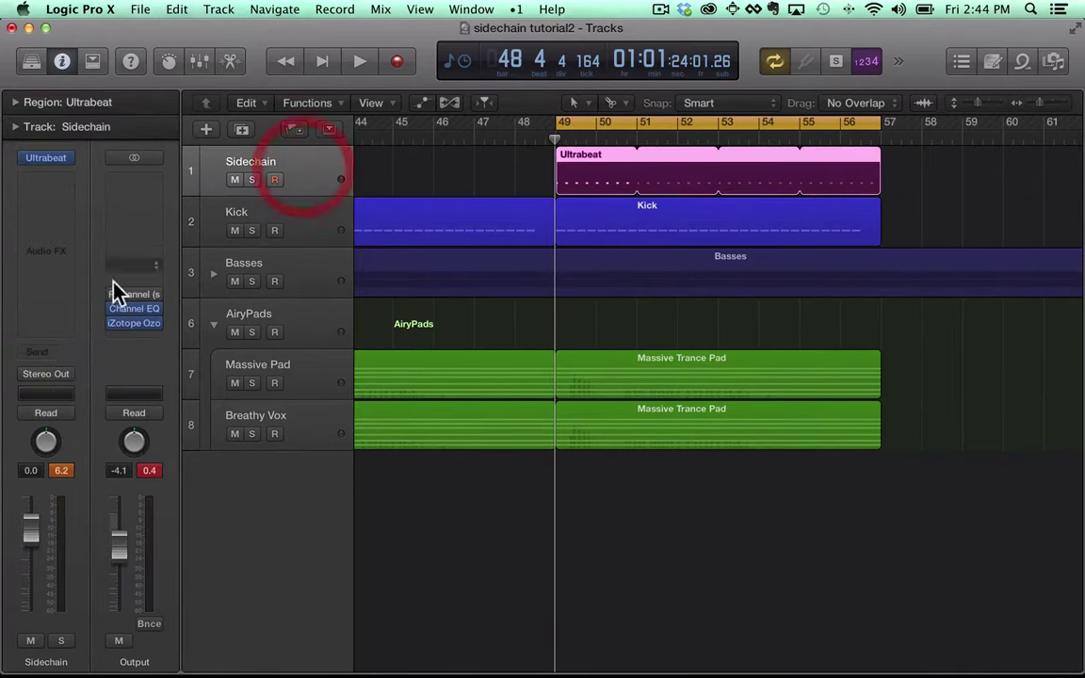
left_click(40, 352)
mouse_move(104, 433)
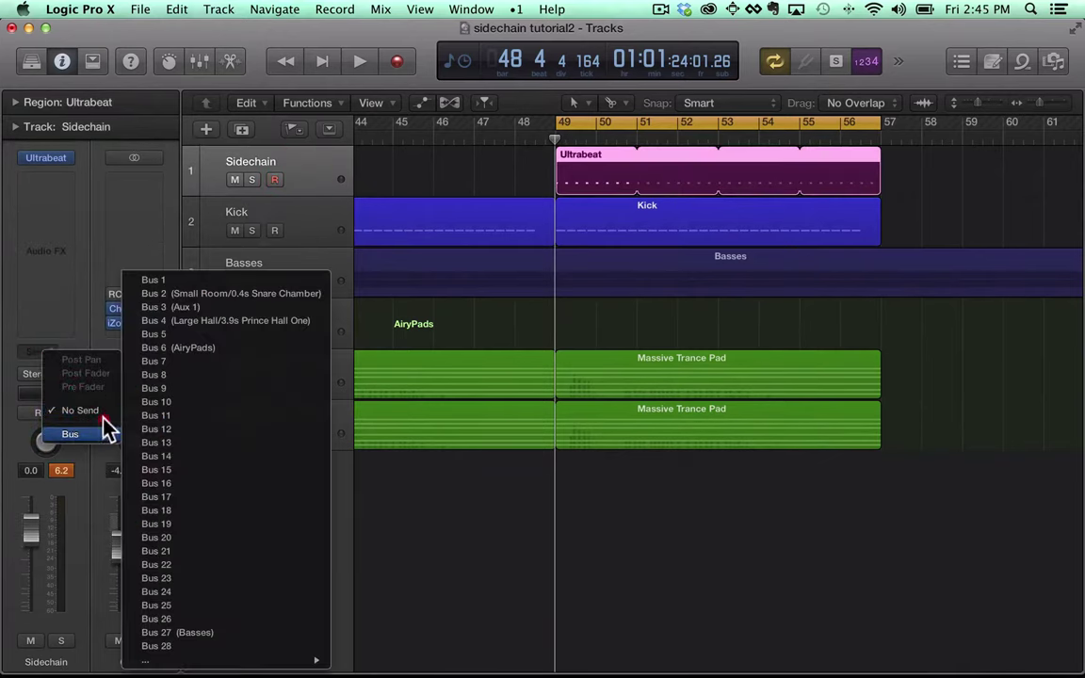
left_click(194, 311)
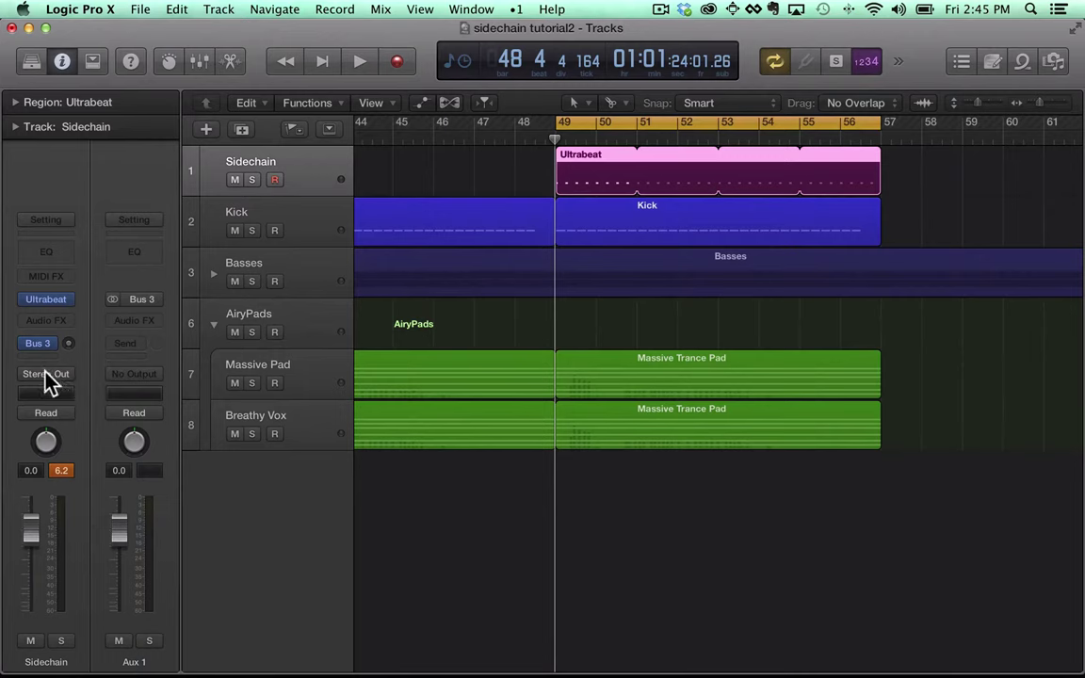
- Set Sidechain's output to No Output and collapse the AirPads track stack
left_click(49, 377)
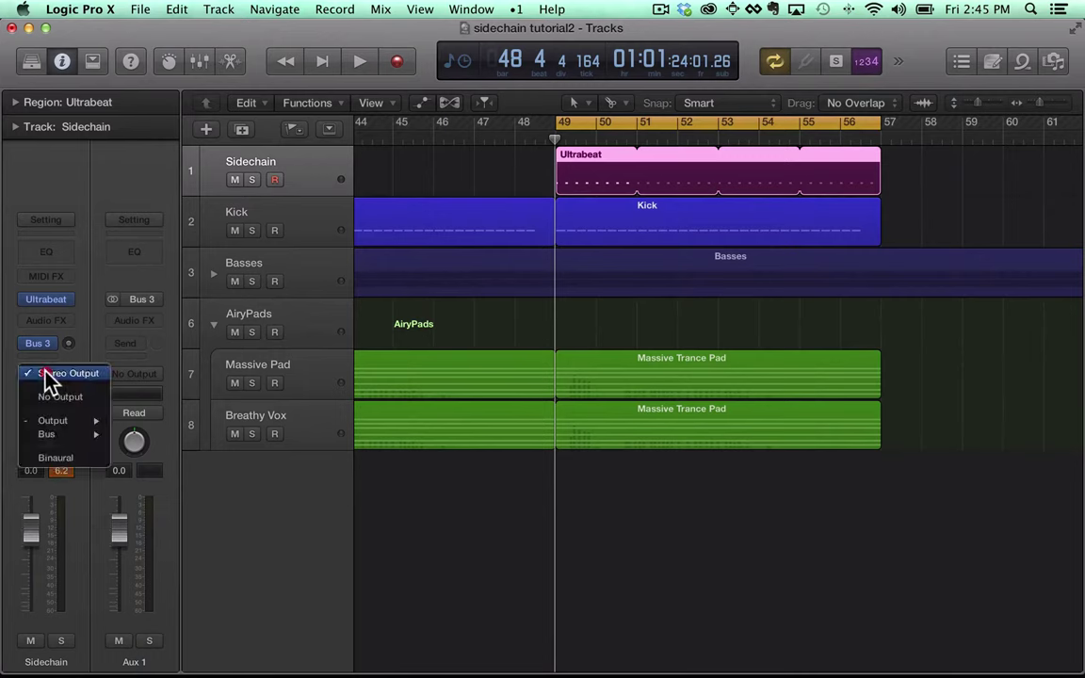
left_click(54, 402)
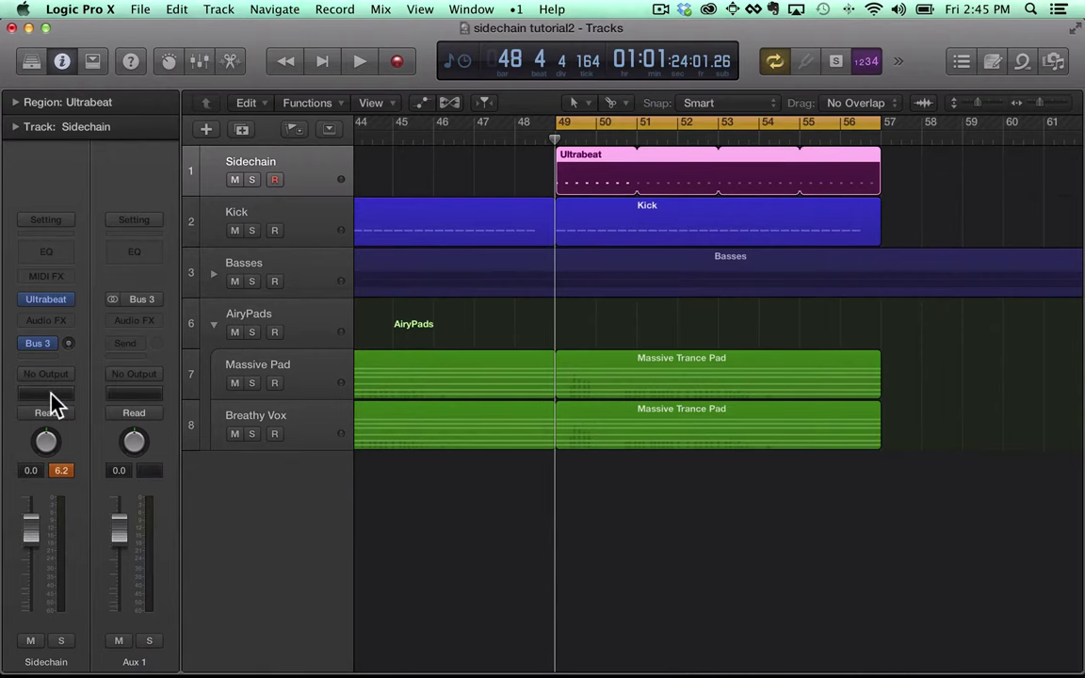
left_click(213, 325)
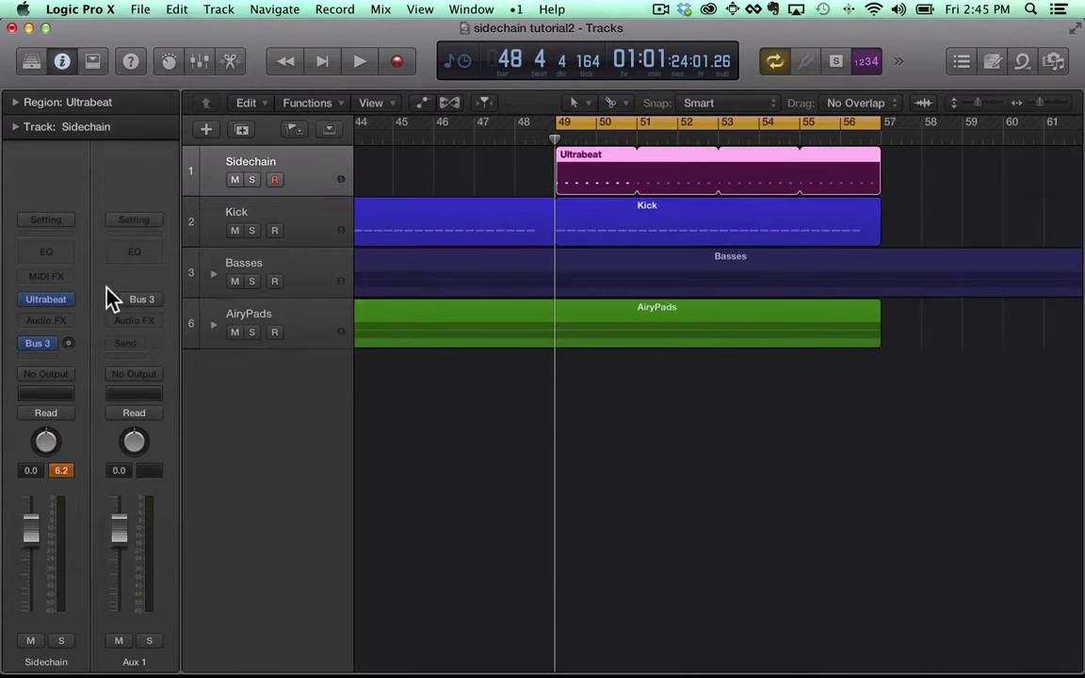
left_click(268, 307)
left_click(51, 263)
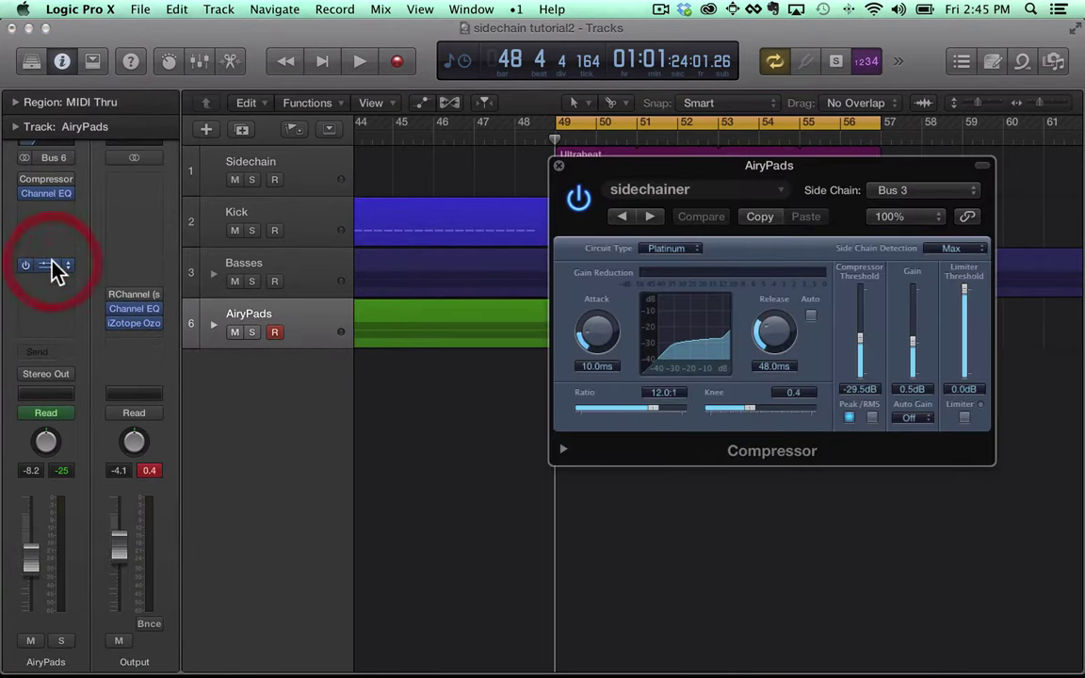
left_click(560, 169)
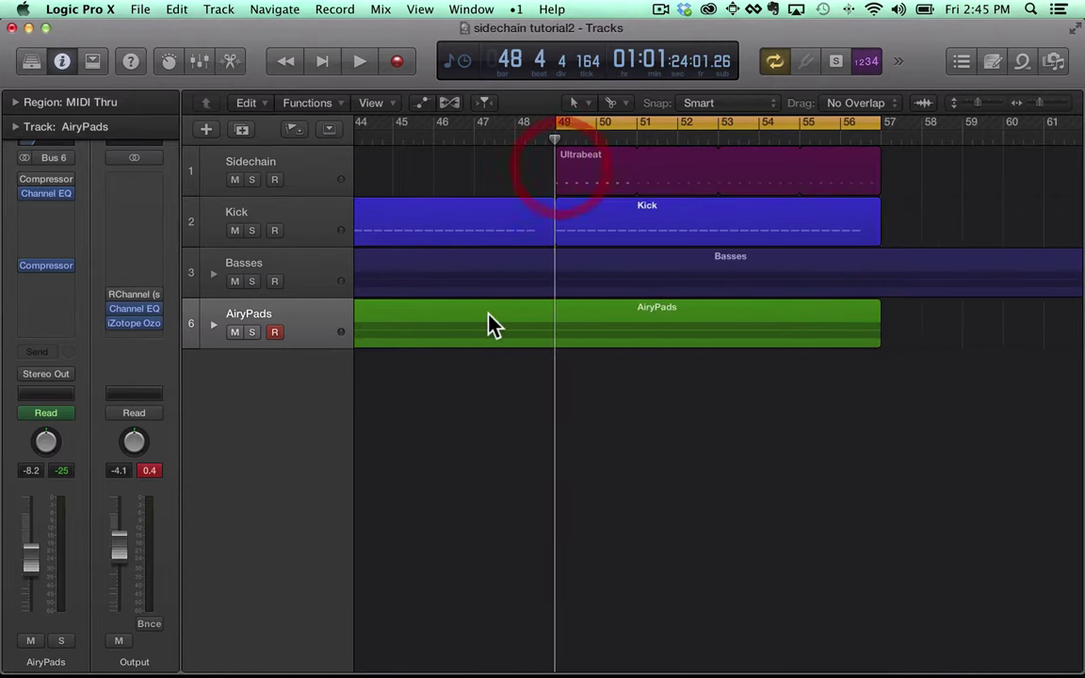
key("space")
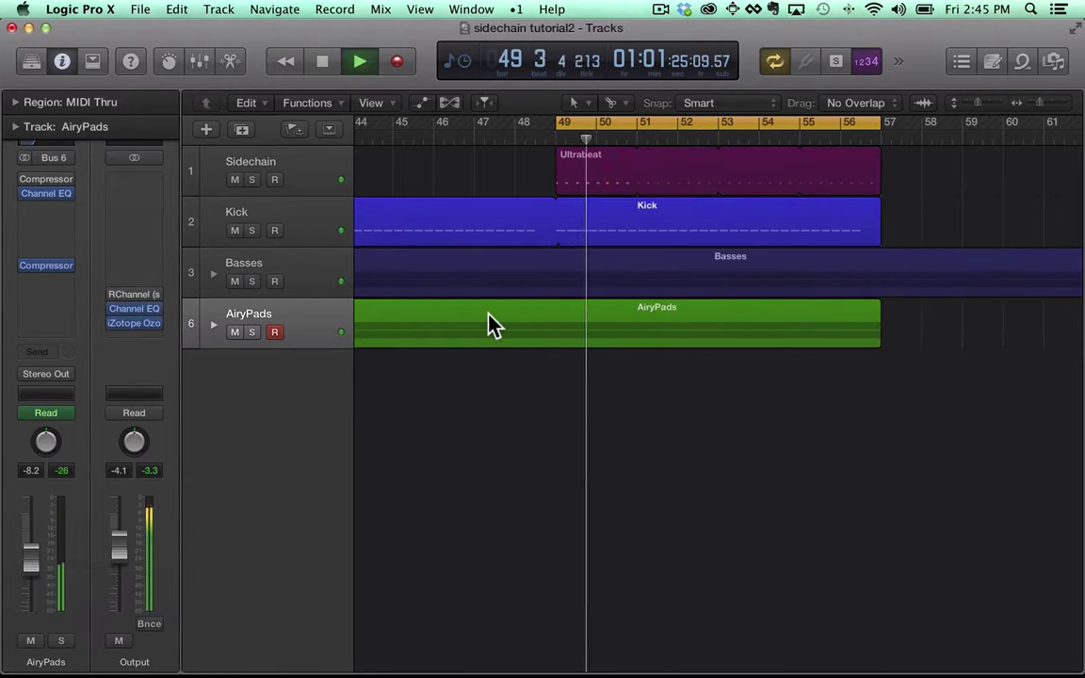
key("space")
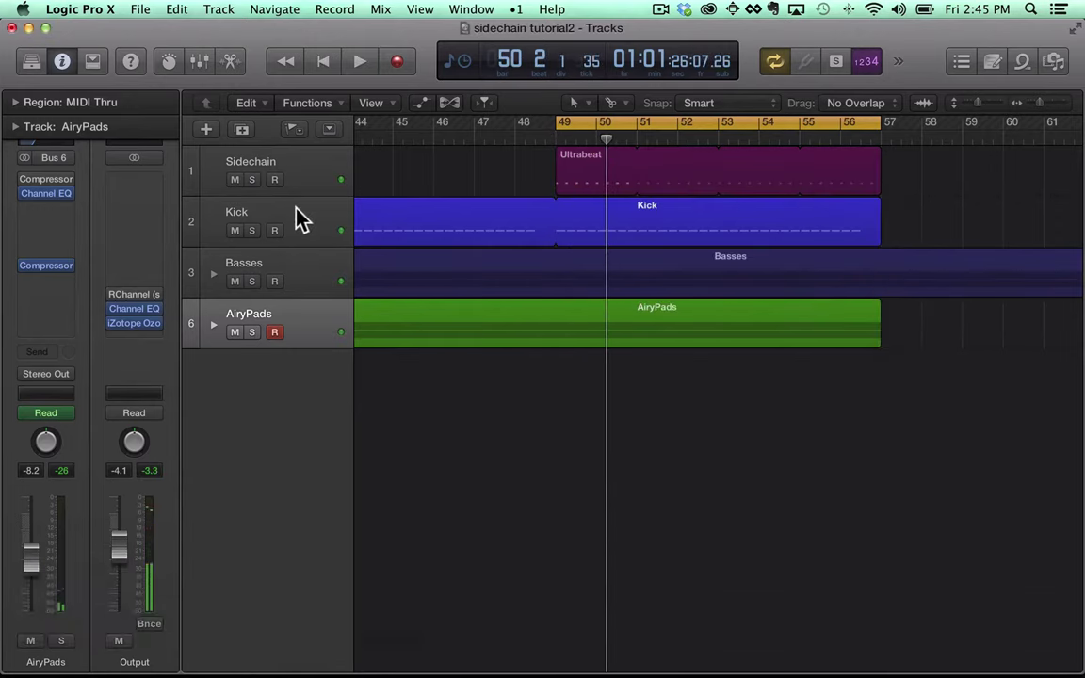
- Solo the Sidechain track and audition its beat
left_click(306, 169)
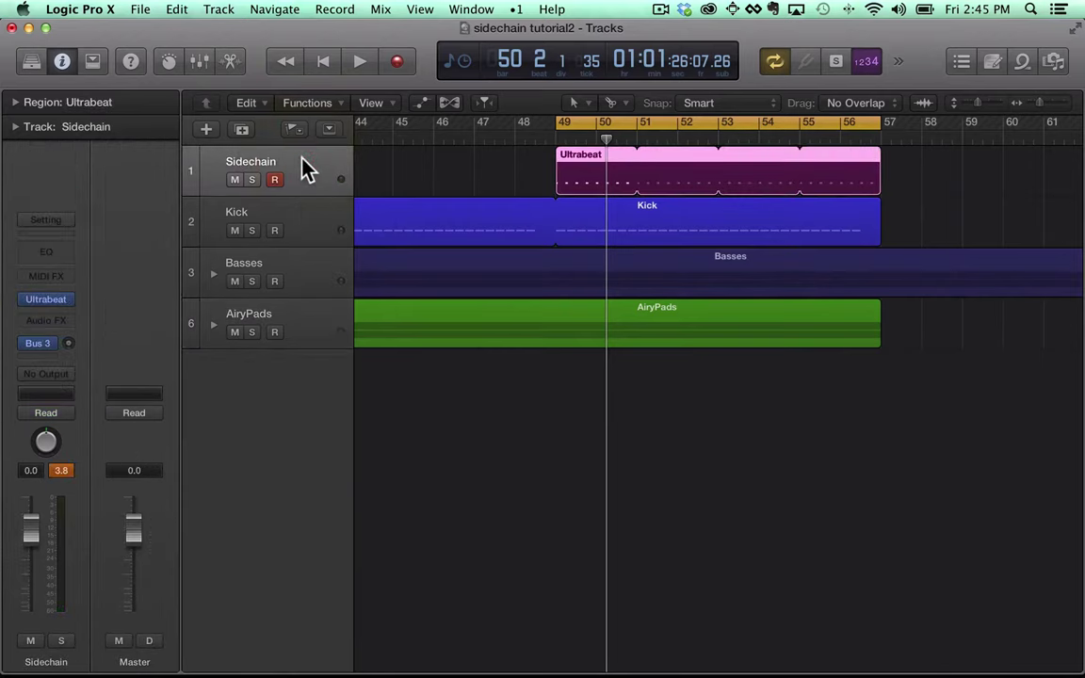
left_click(253, 179)
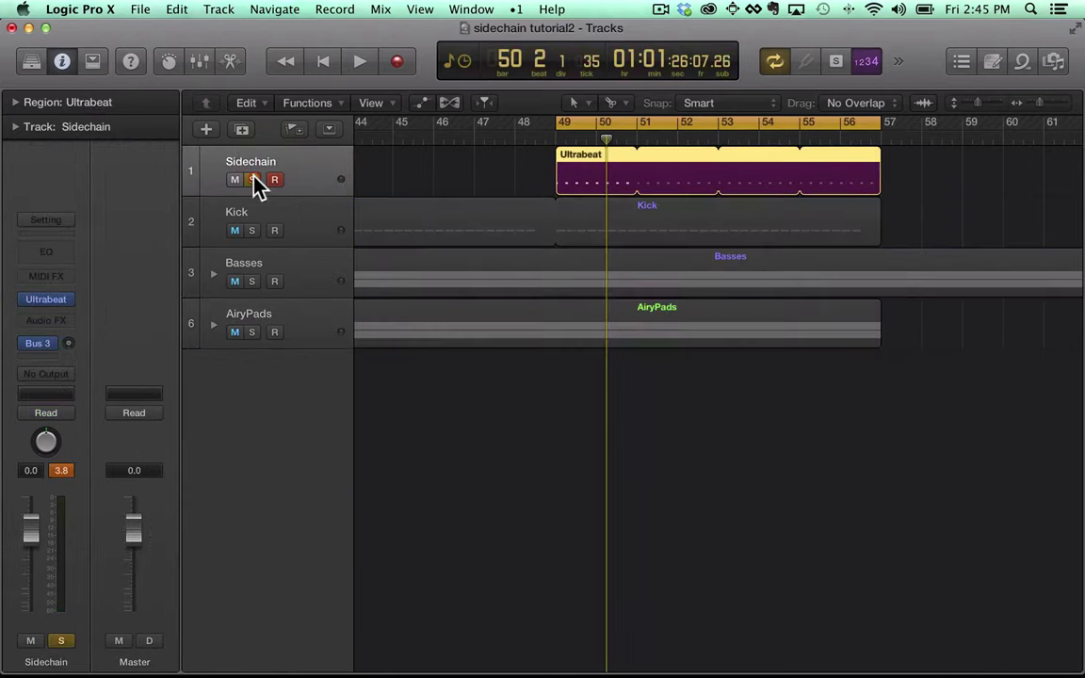
key("space")
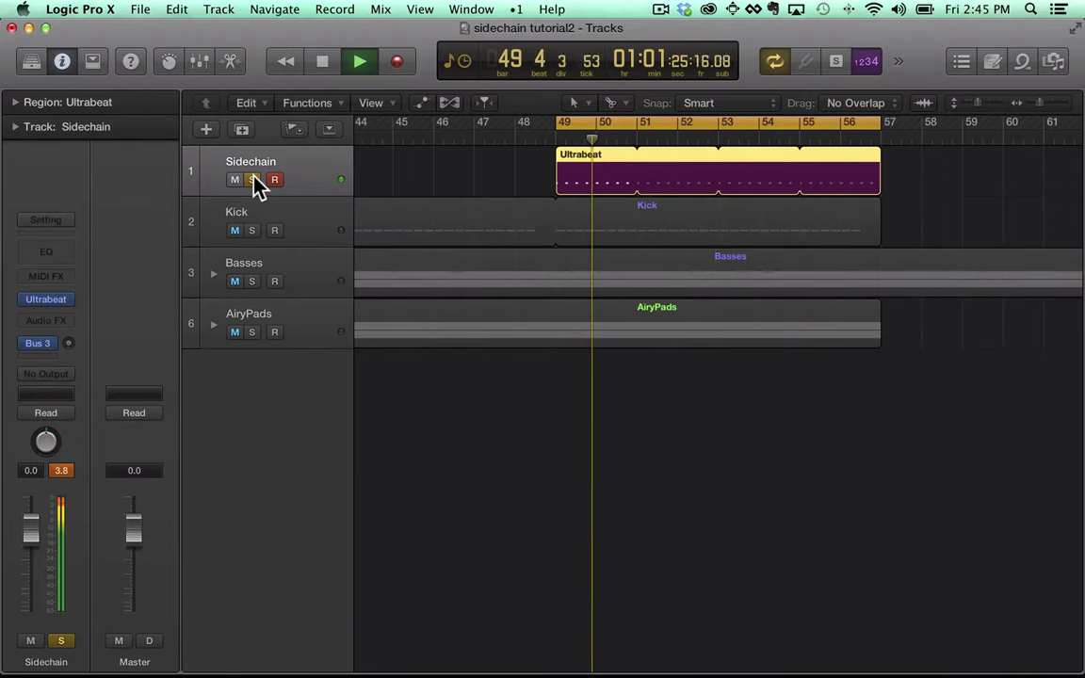
key("space")
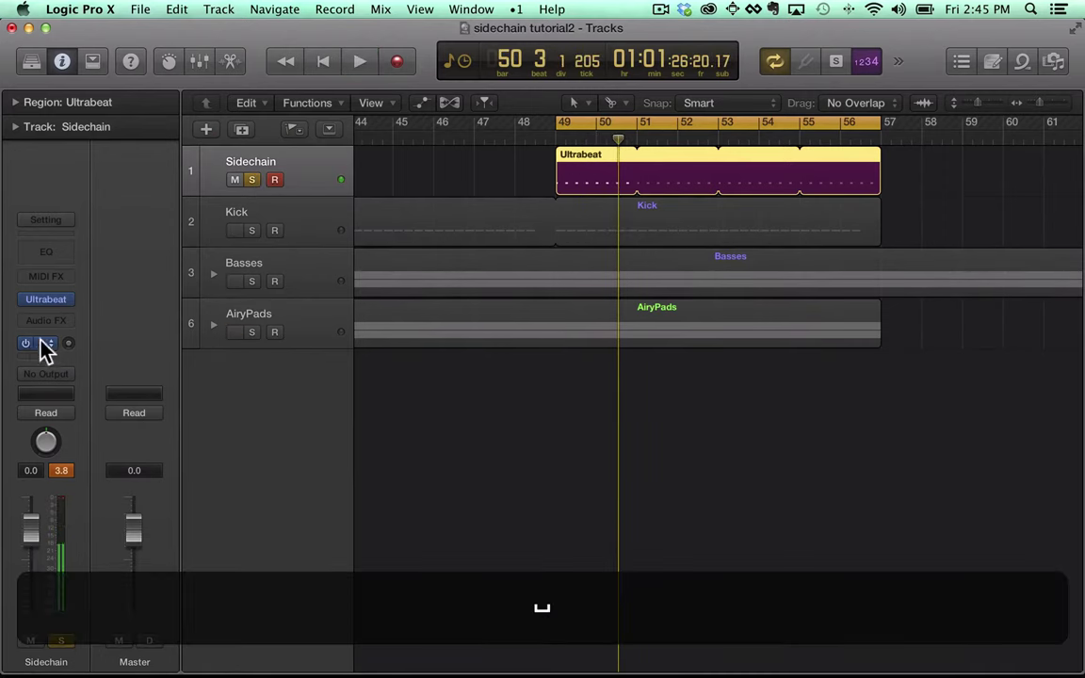
- Enable Sidechain's Bus 3 send at +6, then unsolo and play the full mix
left_click(66, 342)
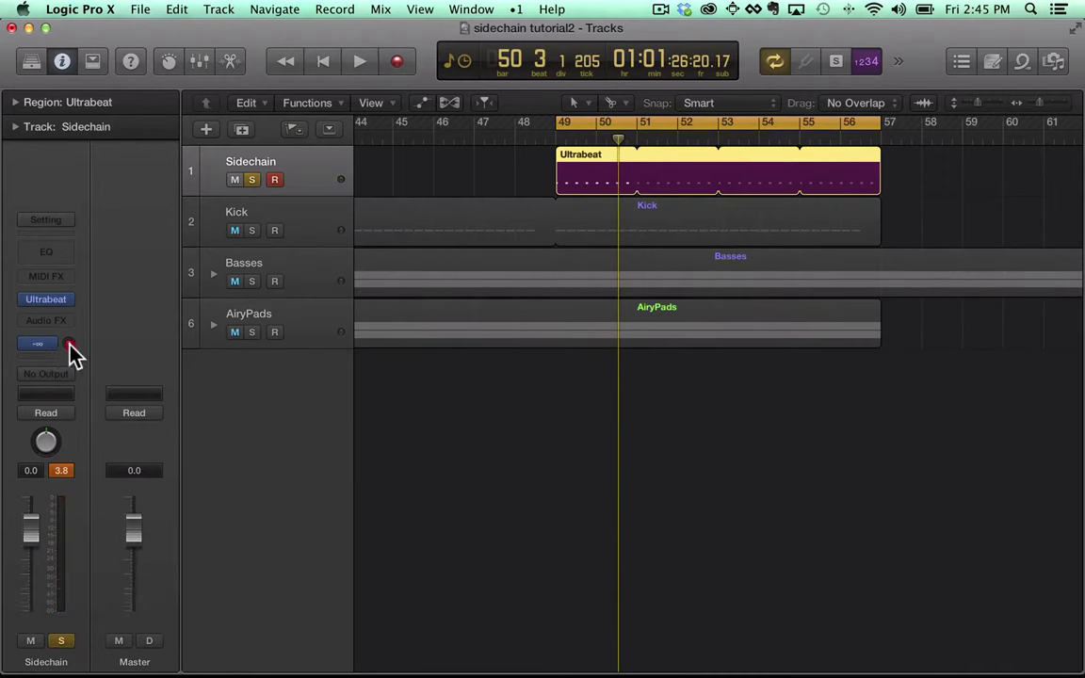
left_click_drag(66, 343, 98, 188)
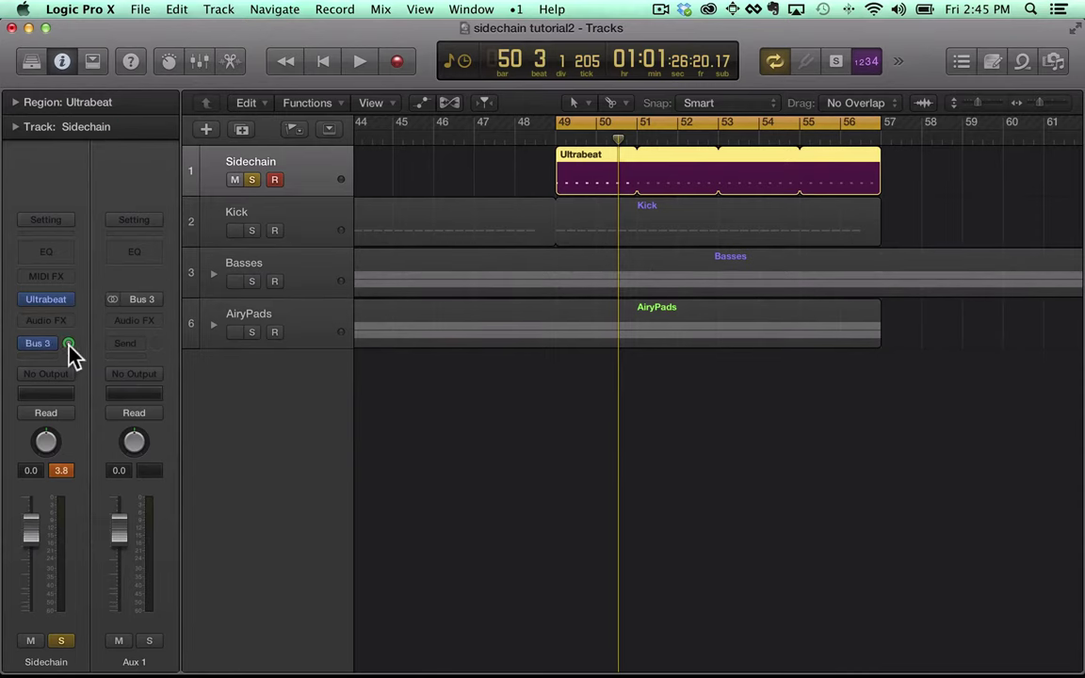
left_click(253, 179)
key("space")
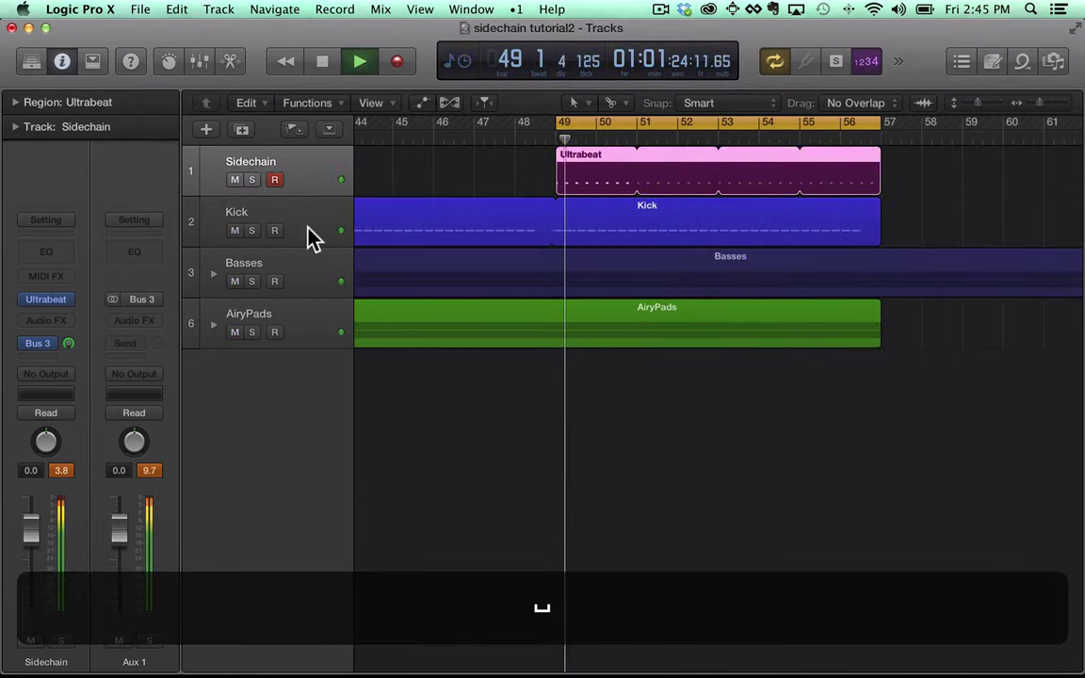
key("space")
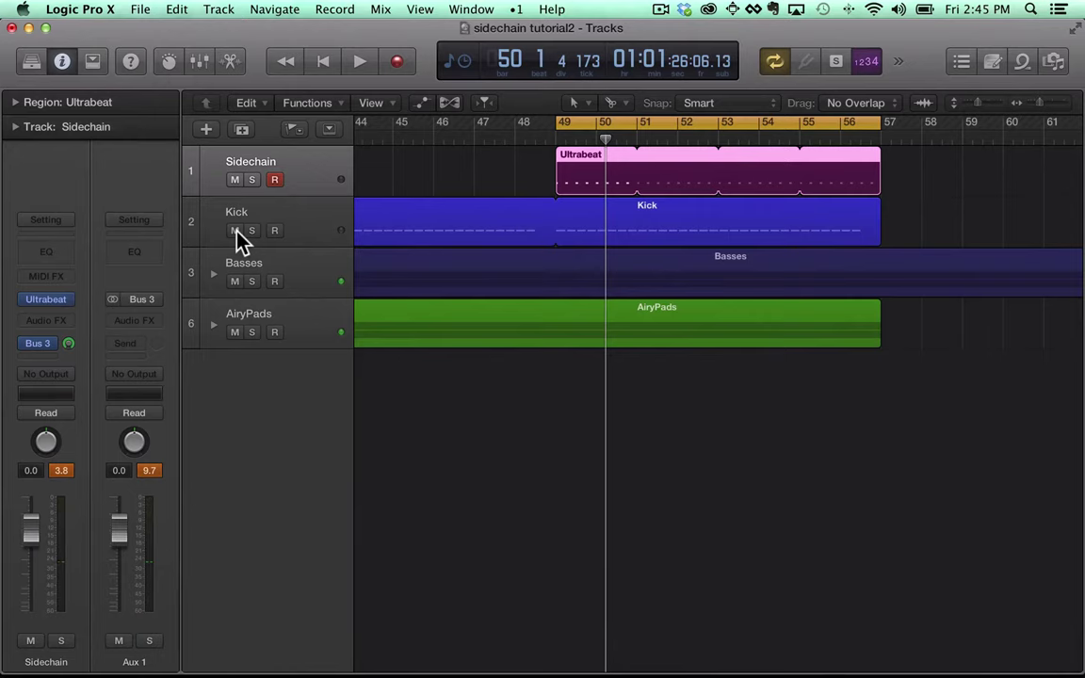
- Mute the original Kick track and play the mix without it
left_click(235, 230)
key("space")
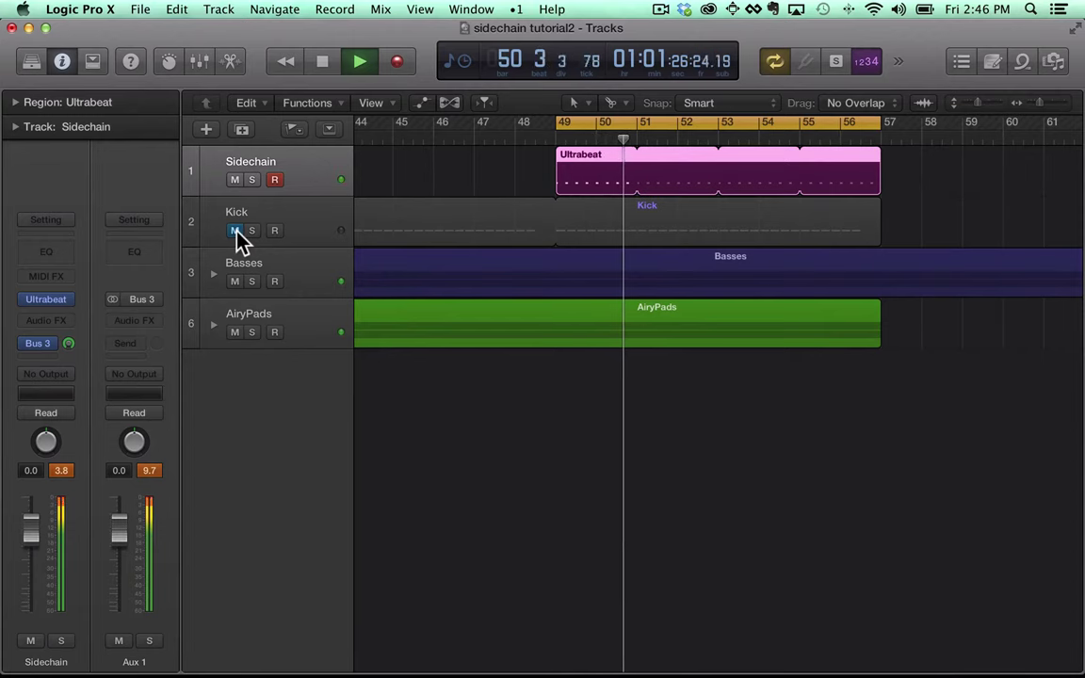
key("space")
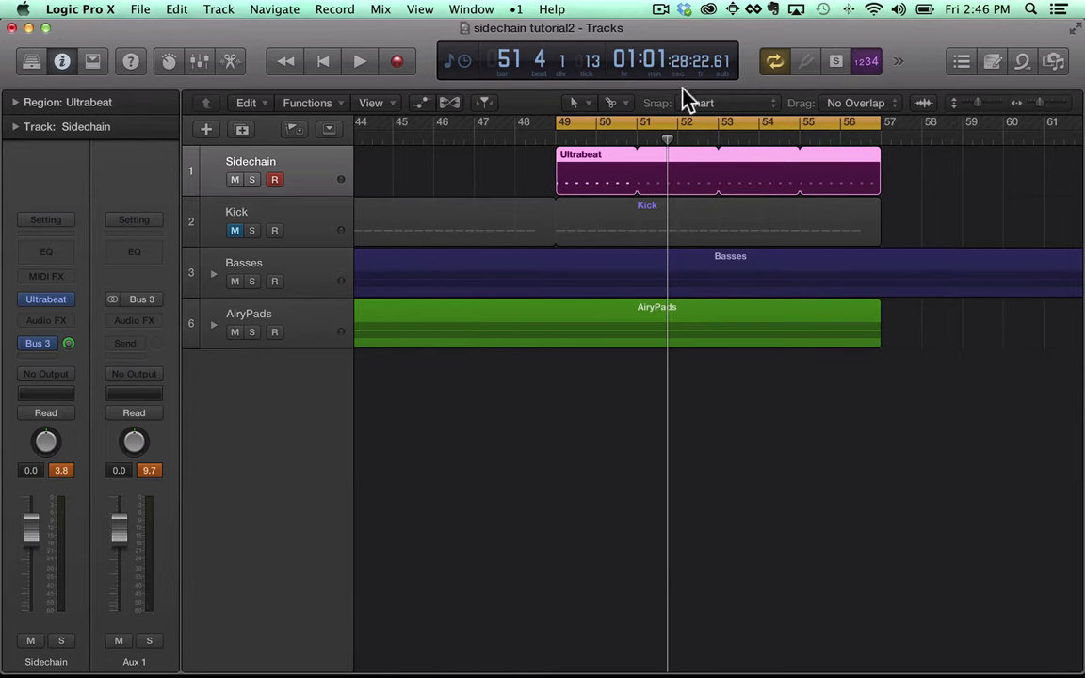
- Hide the Inspector, zoom out, and move the Ultrabeat region to start at bar 1
left_click(62, 58)
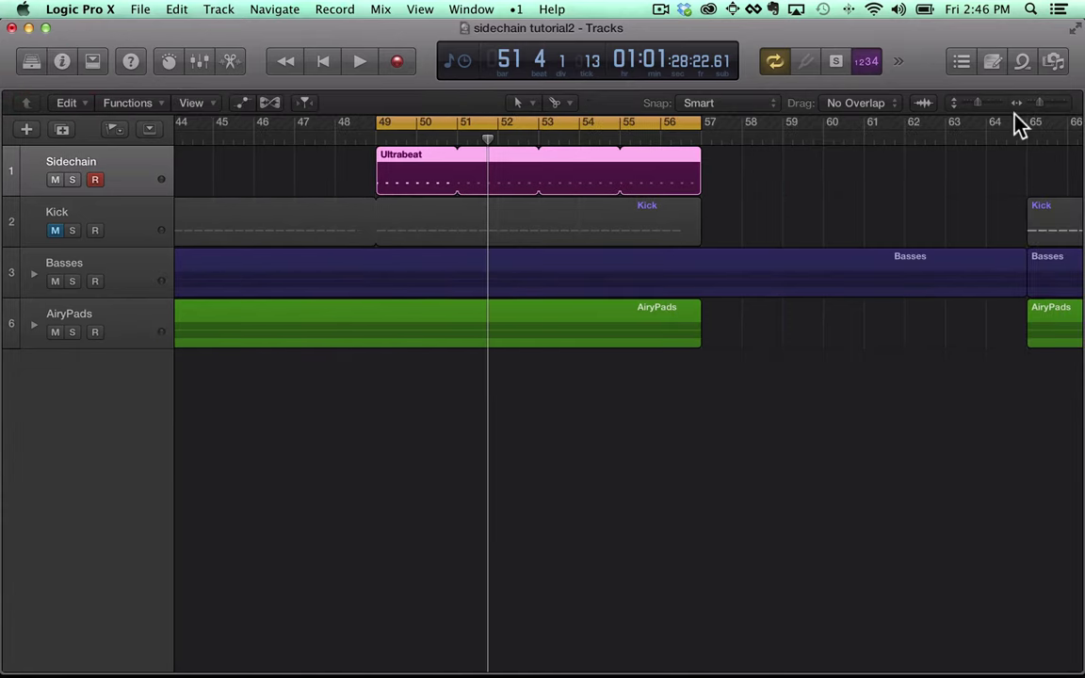
left_click_drag(1039, 104, 1020, 104)
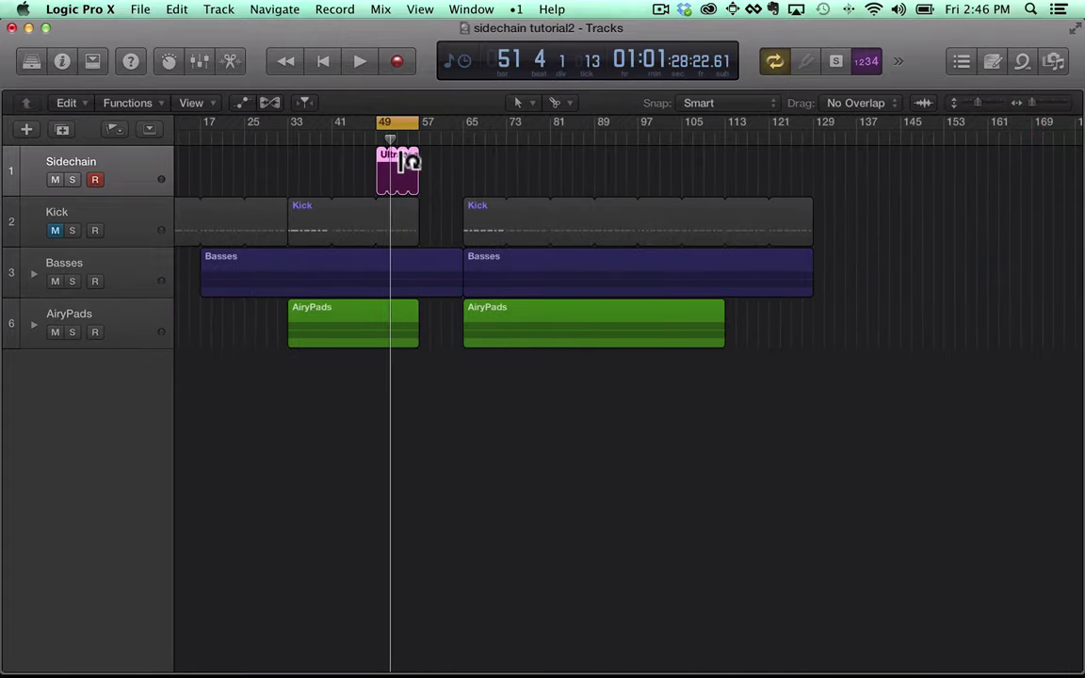
left_click_drag(415, 162, 810, 164)
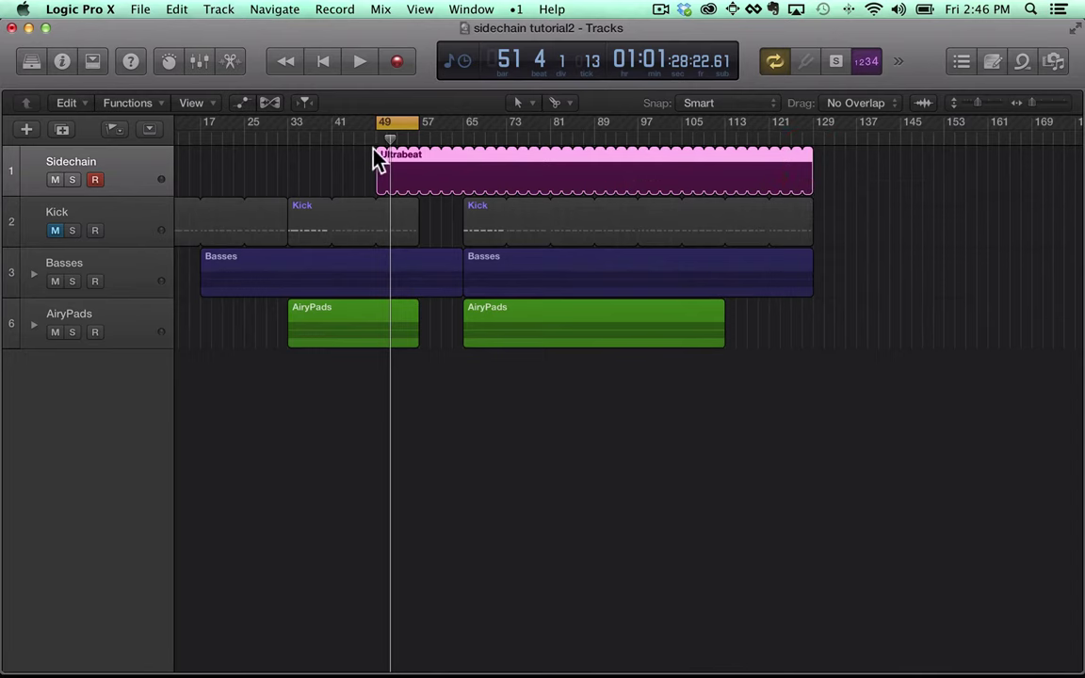
left_click_drag(381, 162, 191, 153)
scroll(202, 162, "left", 3)
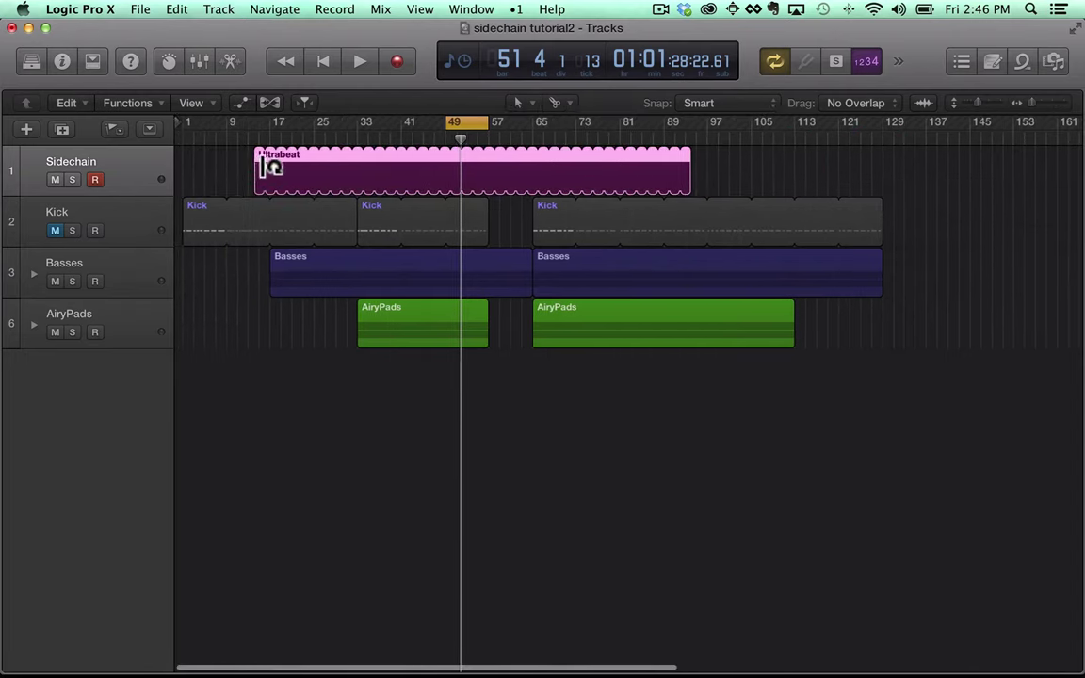
left_click_drag(237, 155, 194, 164)
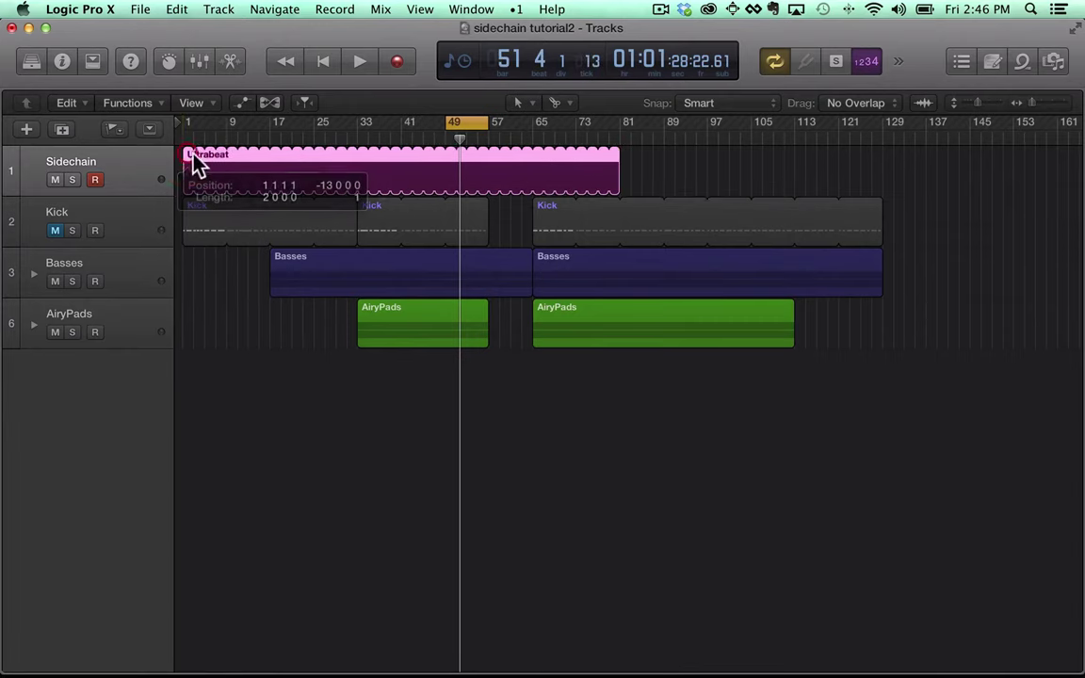
- Adjust the Ultrabeat region's loop so it ends at bar 57
left_click_drag(614, 161, 877, 169)
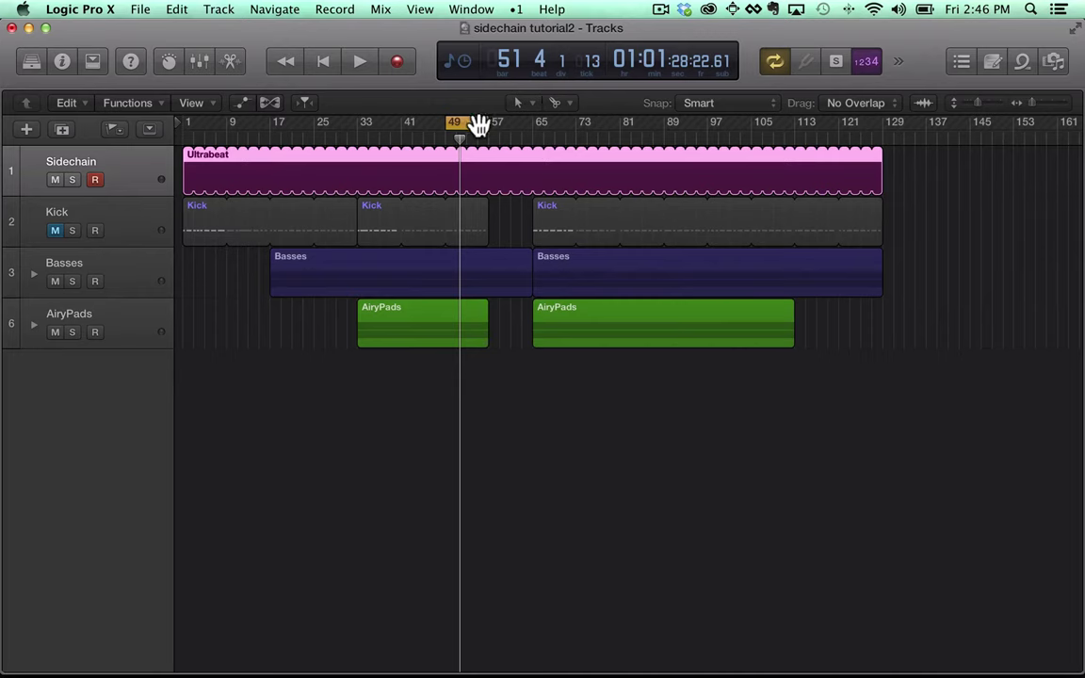
left_click_drag(478, 128, 480, 130)
left_click_drag(872, 158, 482, 162)
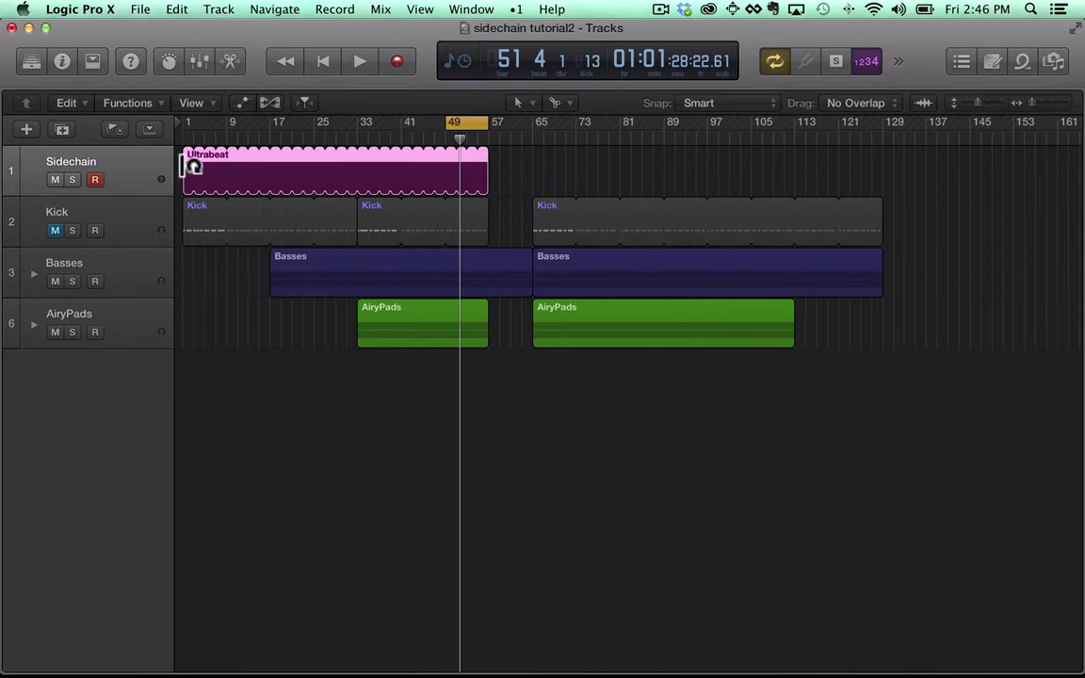
- Copy the Ultrabeat region and set the cycle range to bars 57–65
left_click(188, 162)
key("super+c")
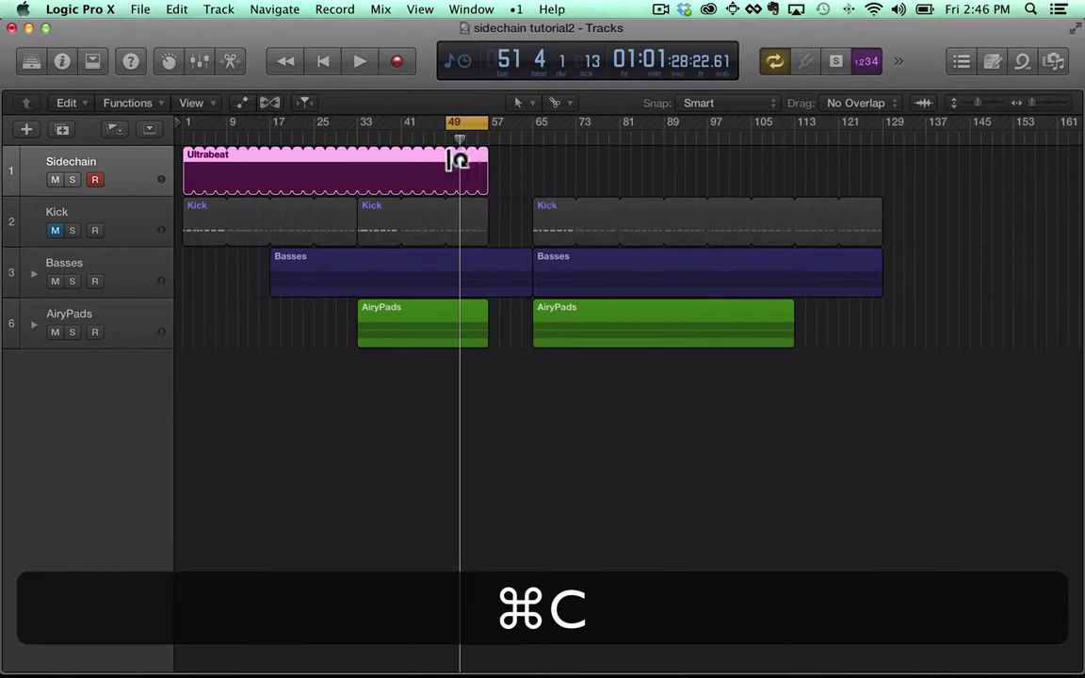
left_click_drag(476, 122, 560, 120)
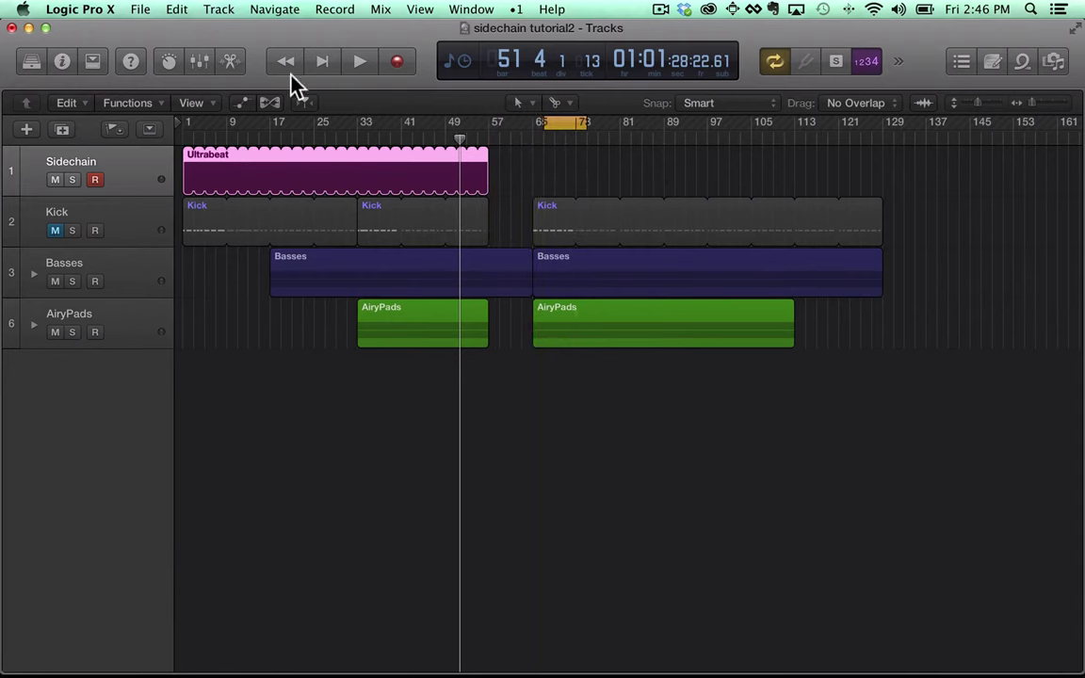
- Paste the region copy, turn Cycle off, and shift the copy to start around bar 57
left_click(323, 62)
key("super+v")
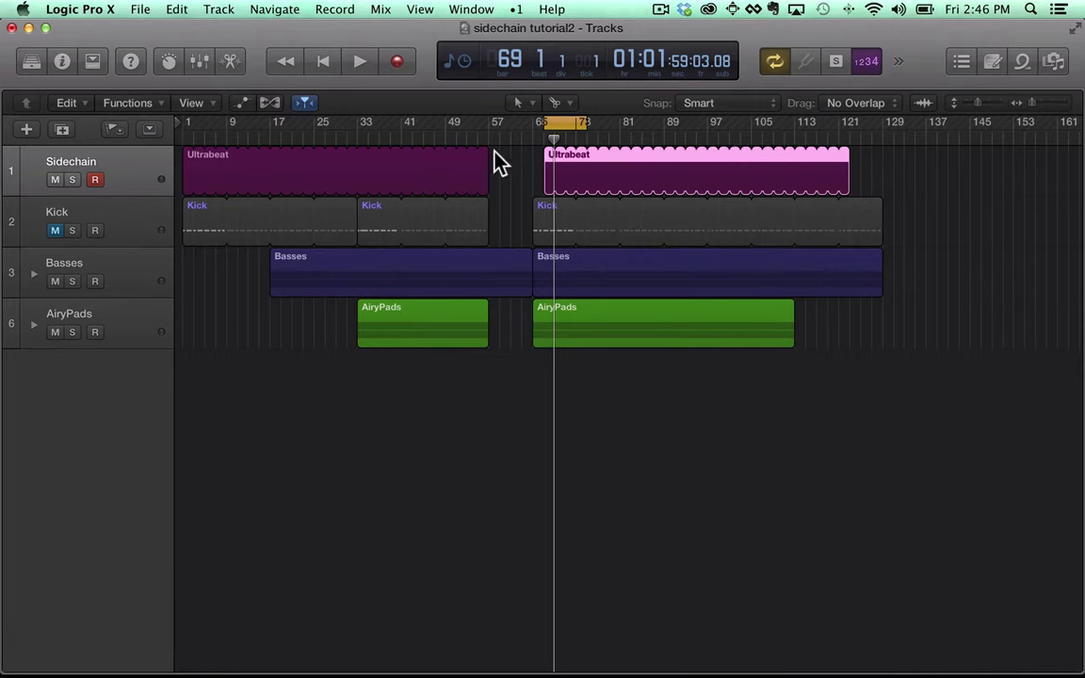
left_click(571, 124)
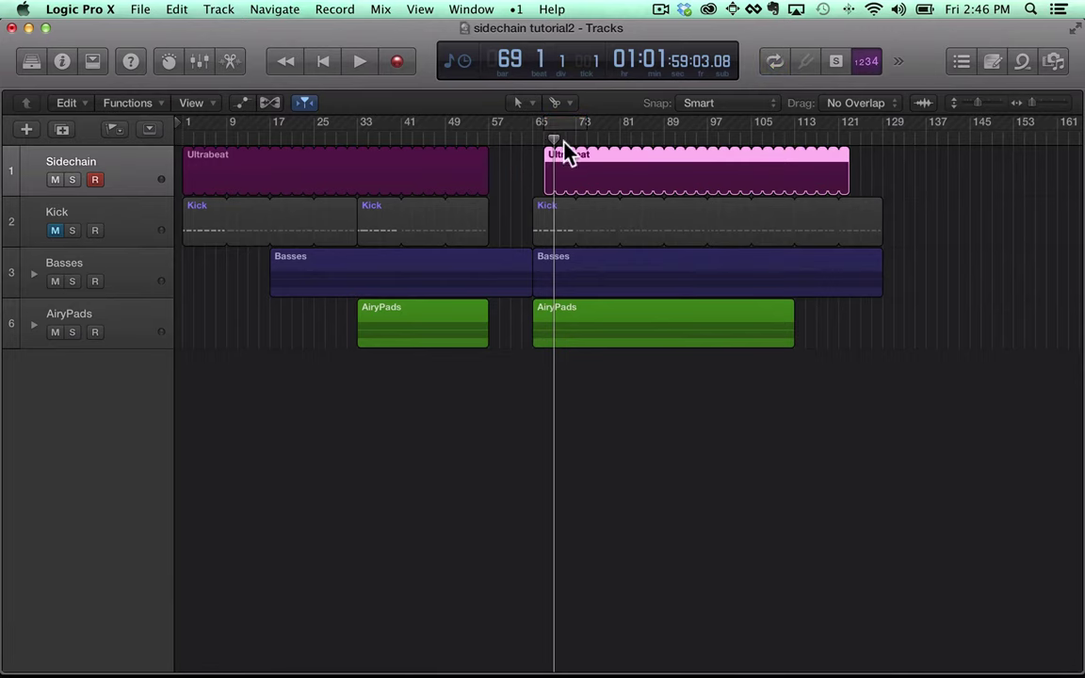
left_click_drag(552, 165, 497, 159)
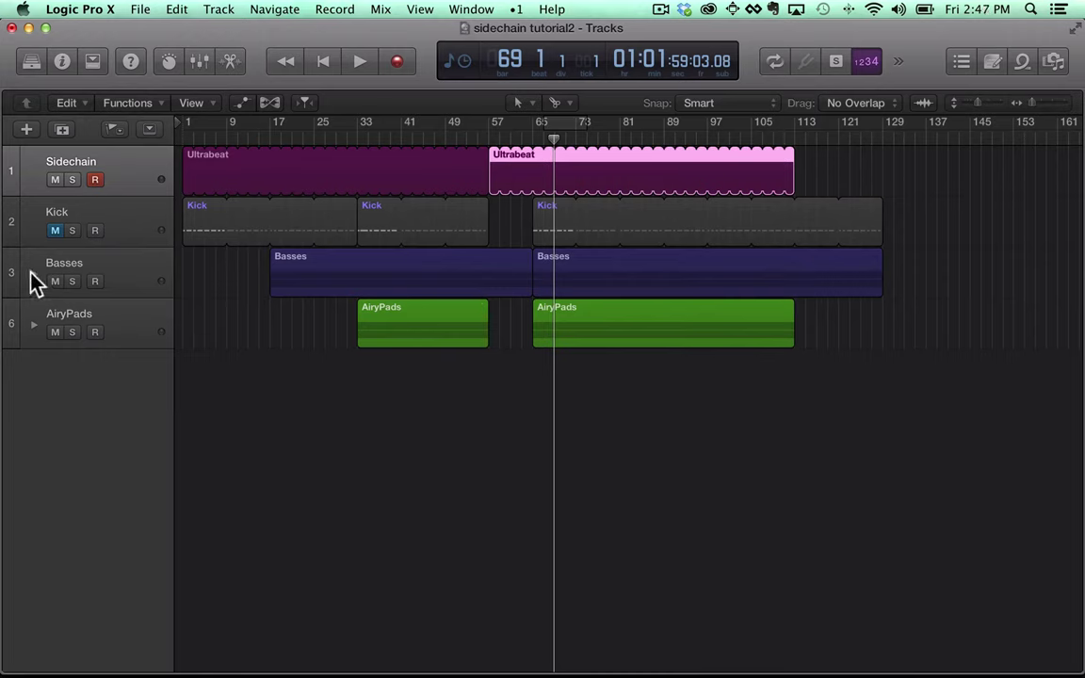
- Unmute Kick, play back the mix, and show the Inspector again
left_click(55, 231)
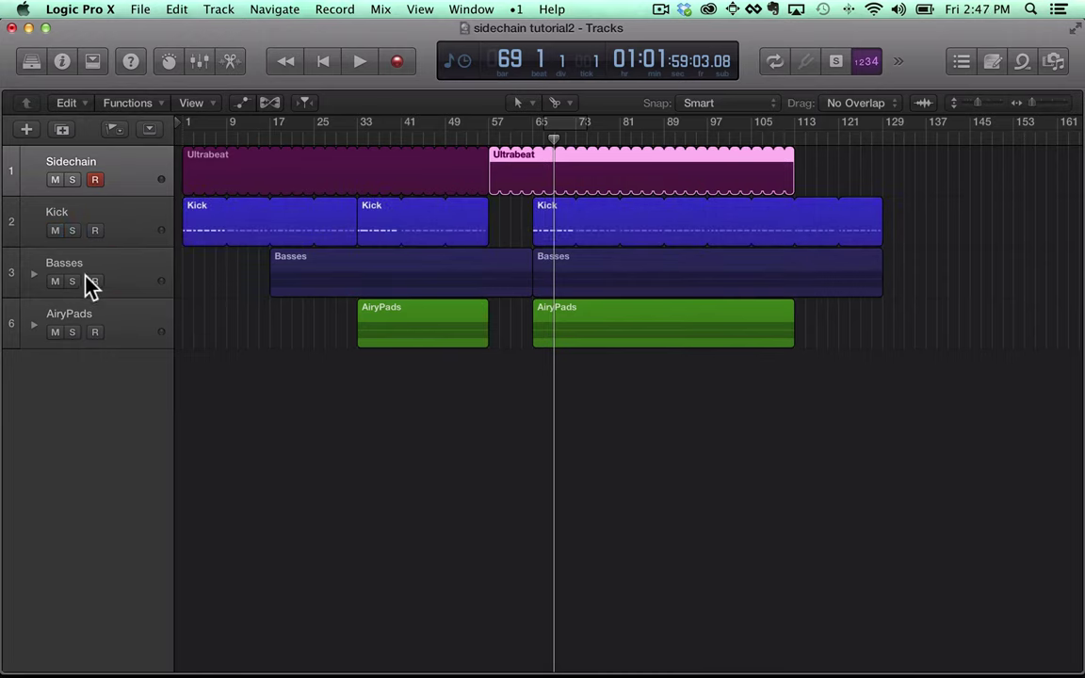
key("space")
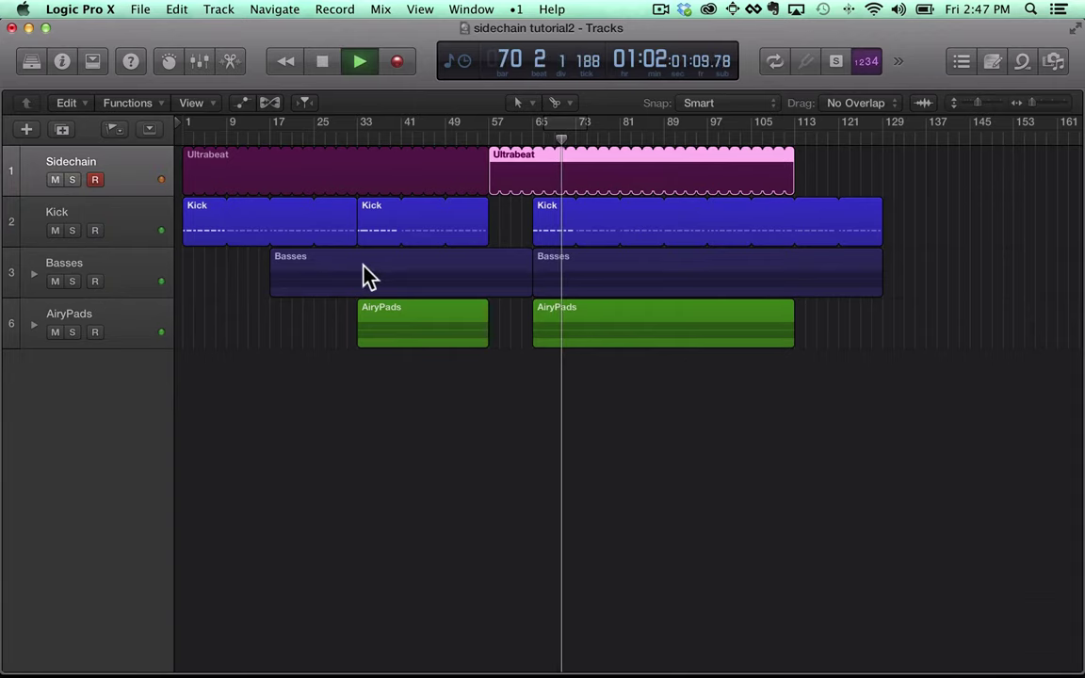
key("space")
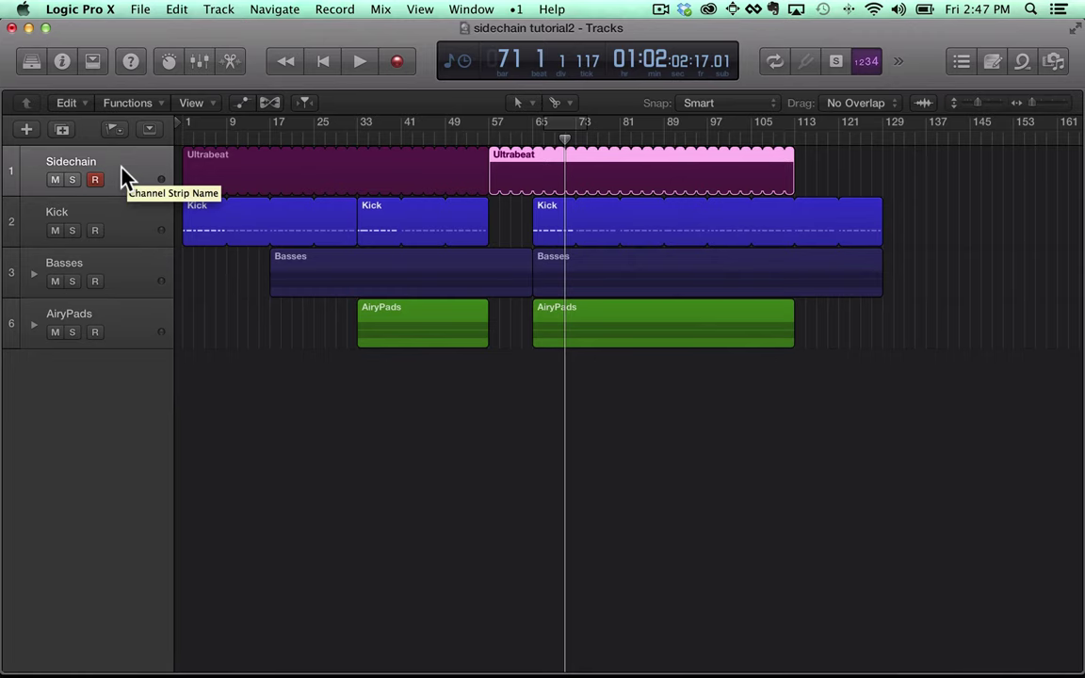
left_click(62, 61)
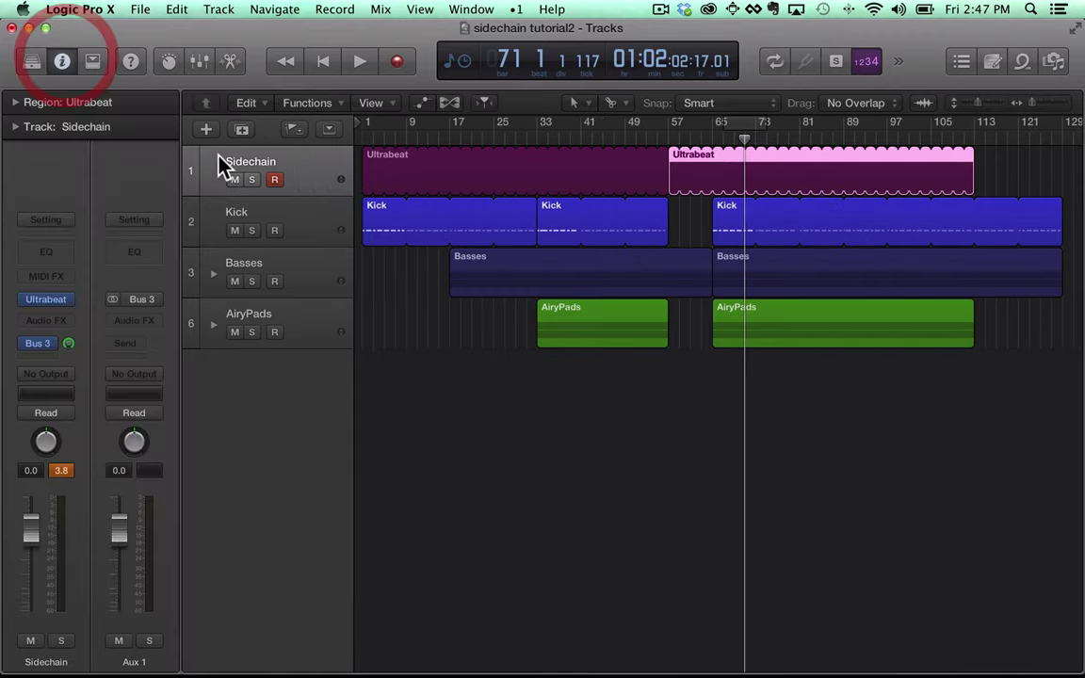